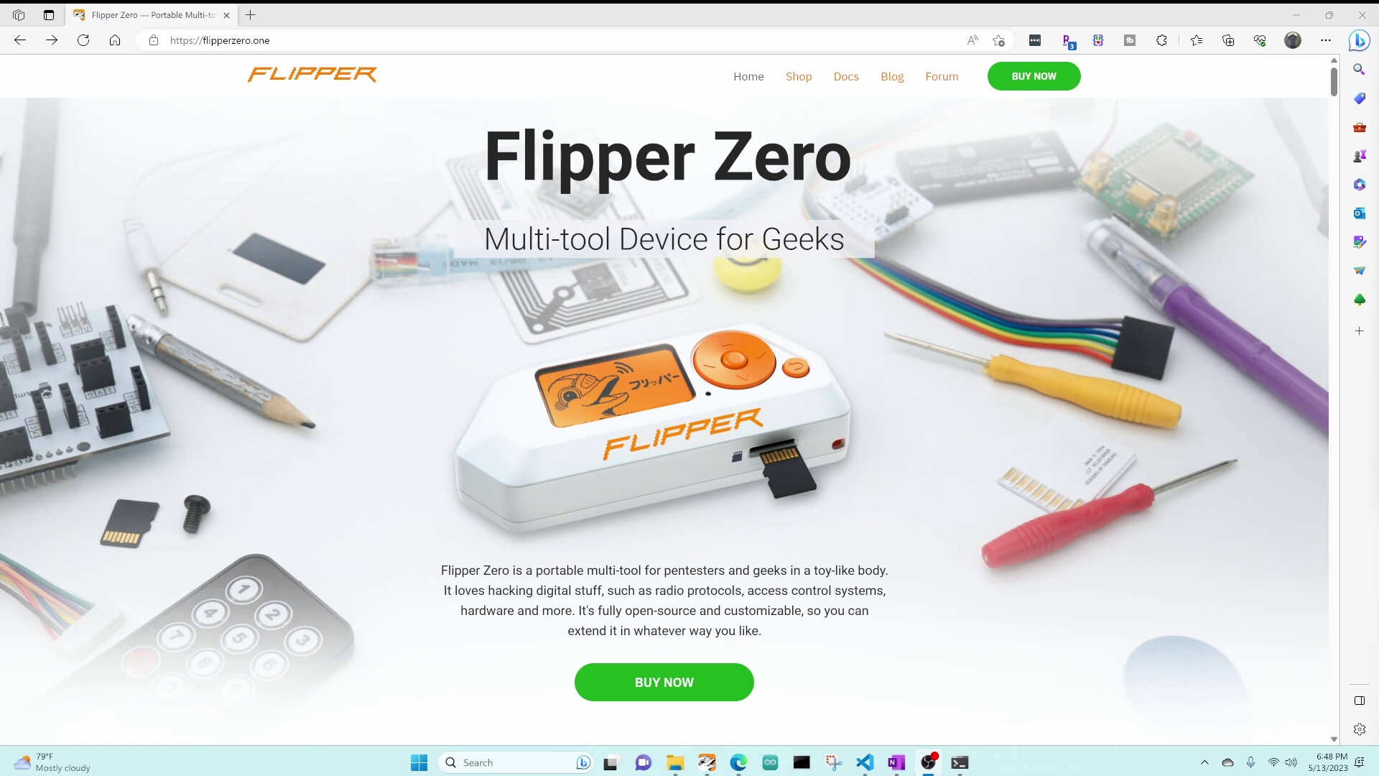
Open the Flipper Zero documentation's Sub-GHz page and read the frequency bands given in its hardware section
{"action": "left_click", "coordinate": [846, 76]}
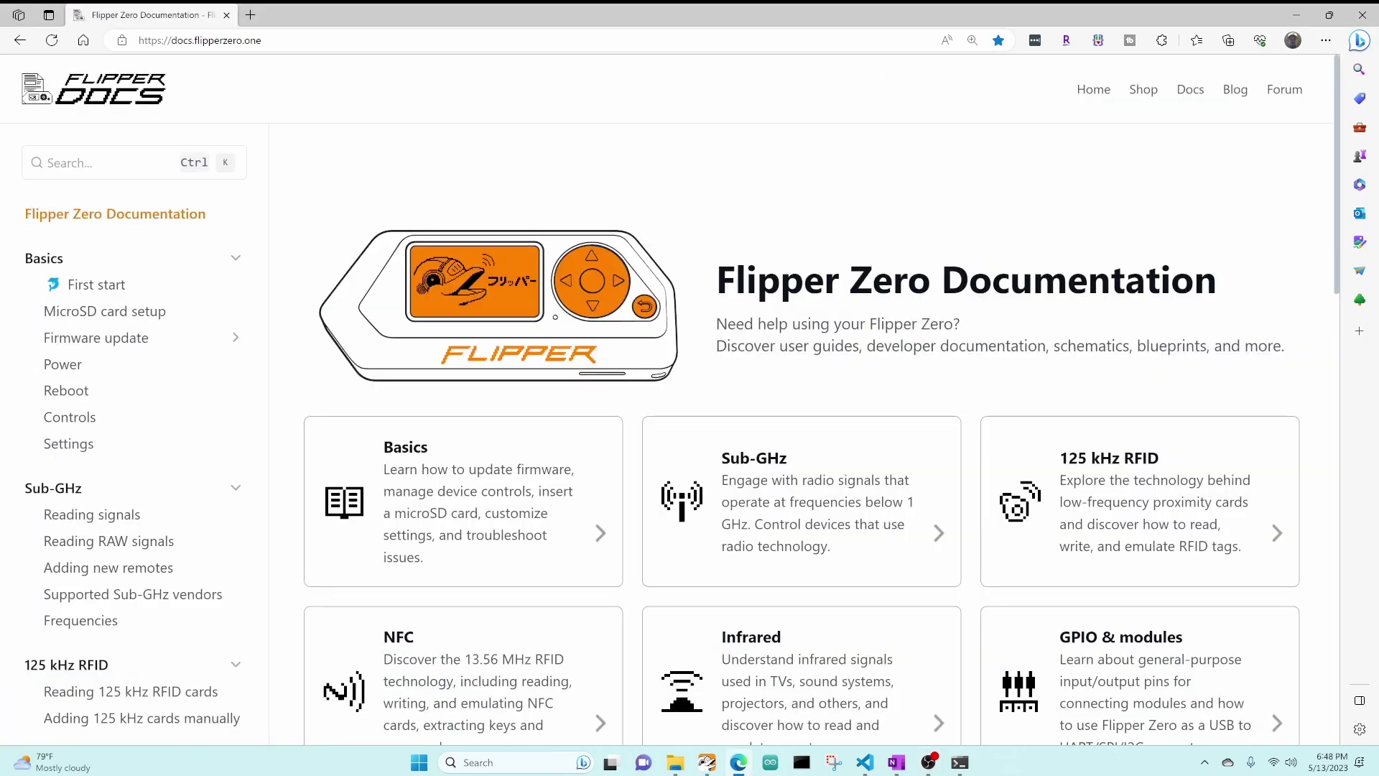
{"action": "left_click", "coordinate": [770, 488]}
{"action": "scroll", "coordinate": [771, 489], "scroll_direction": "down", "scroll_amount": 10}
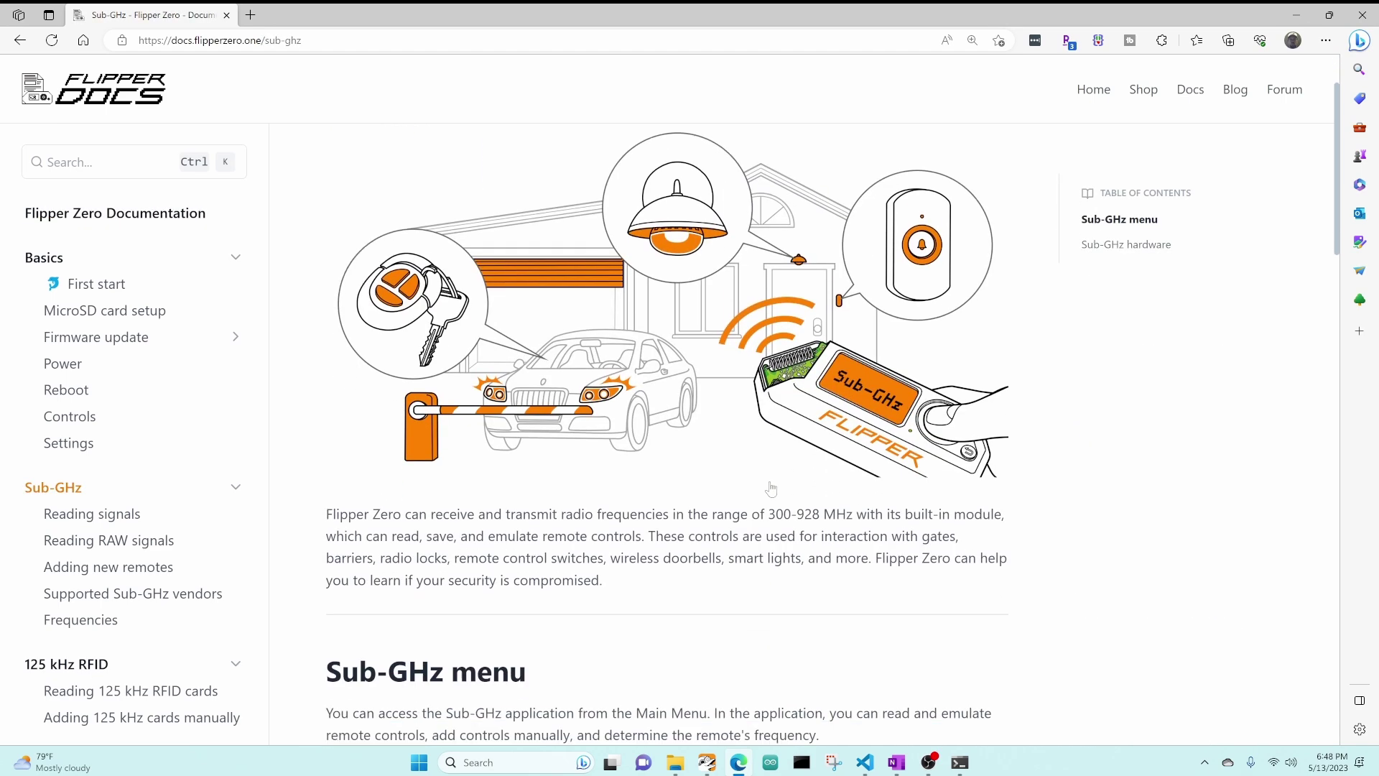
{"action": "scroll", "coordinate": [771, 489], "scroll_direction": "down", "scroll_amount": 2}
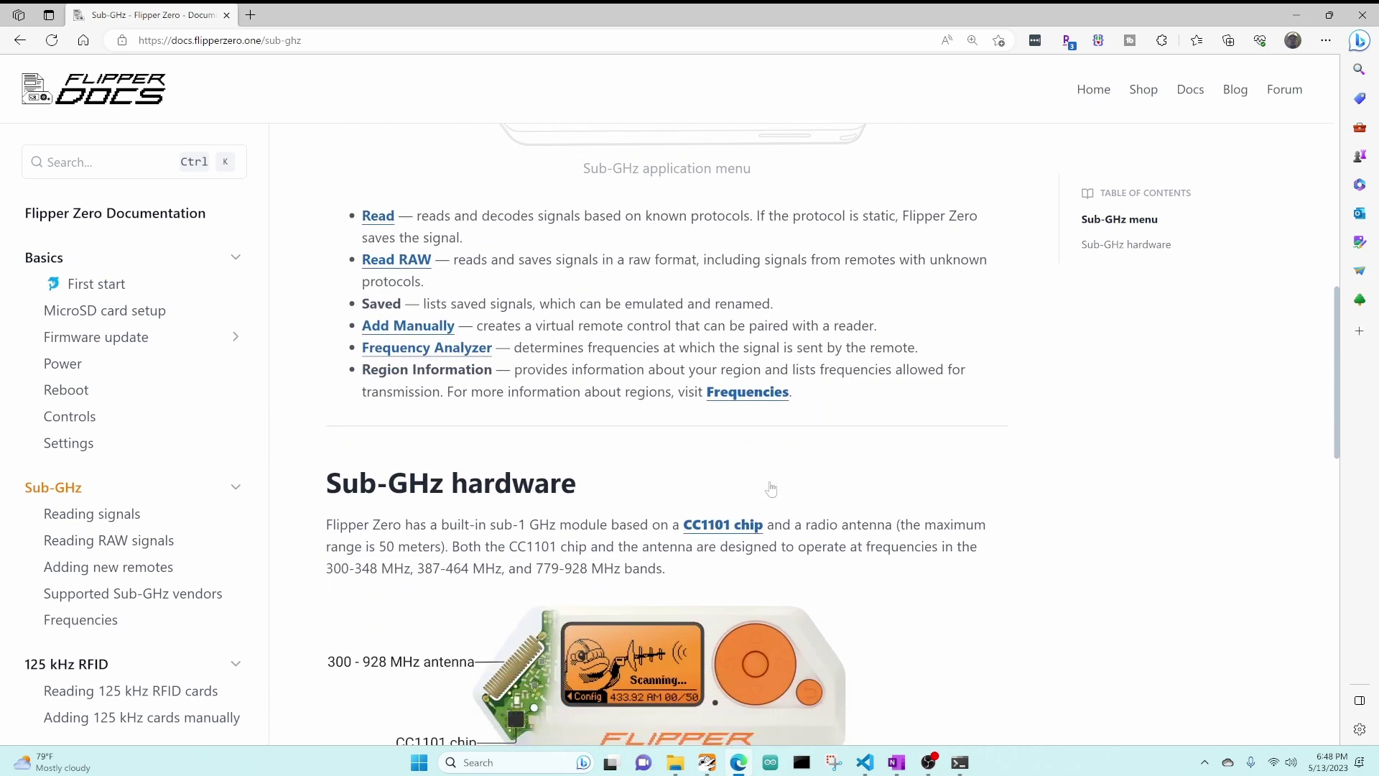
{"action": "left_click_drag", "start_coordinate": [666, 566], "coordinate": [311, 571]}
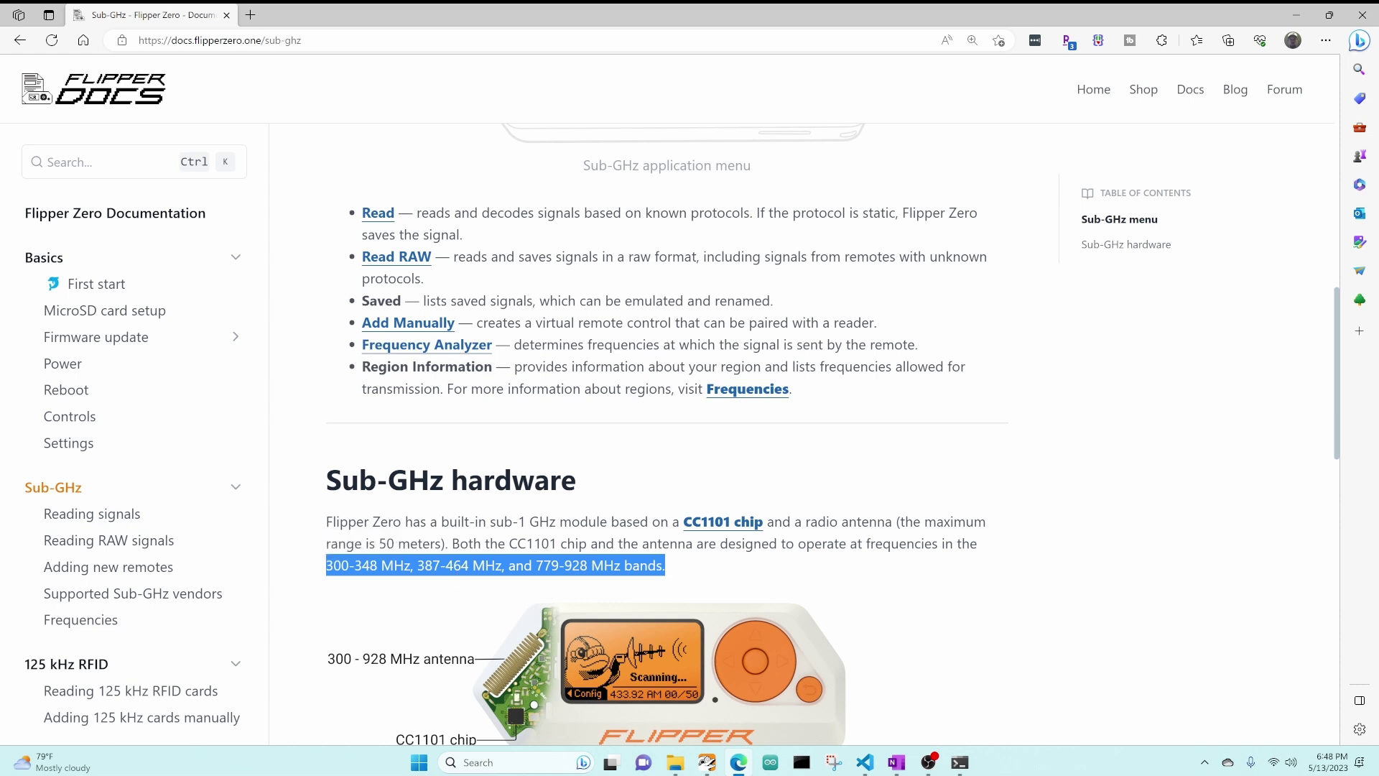
{"action": "left_click", "coordinate": [578, 582]}
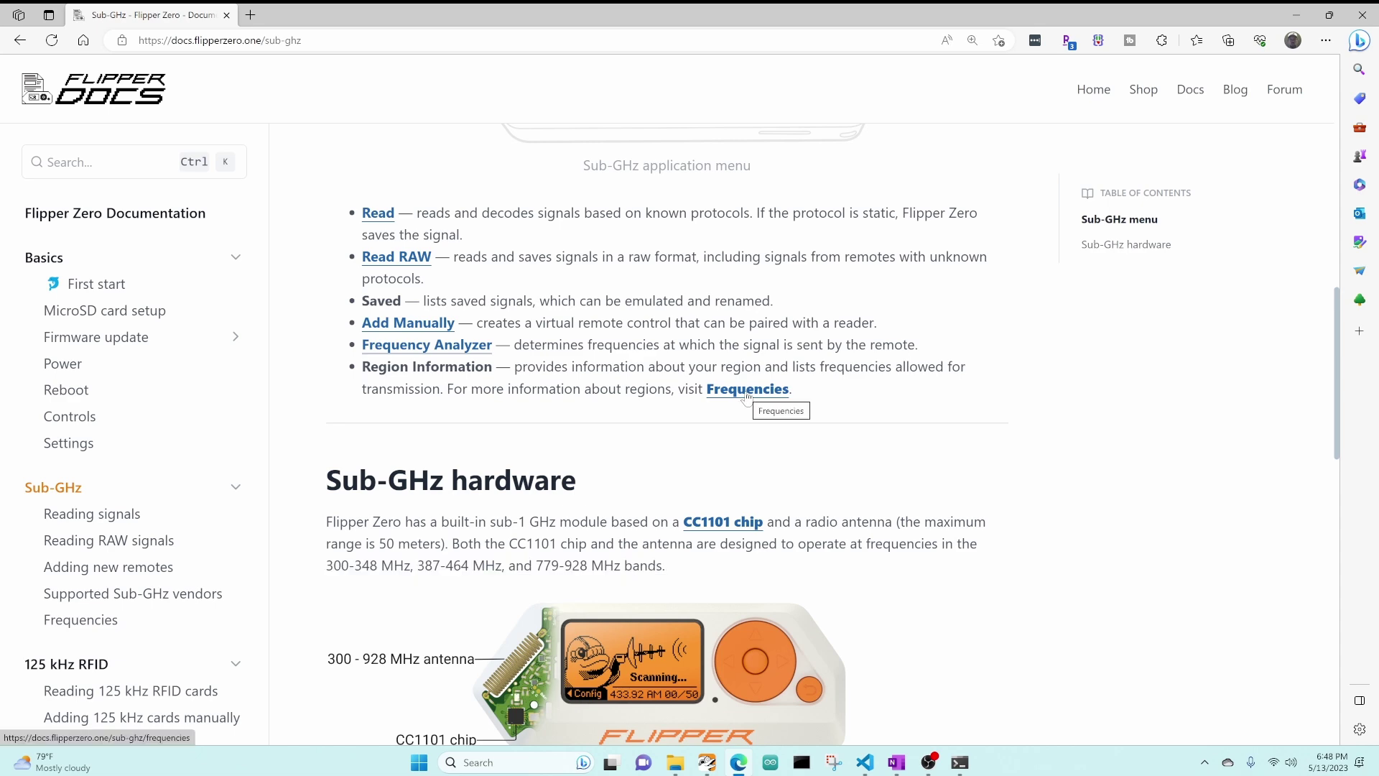
Open the linked Frequencies page and review which frequency bands are allowed for transmission in each region
{"action": "left_click", "coordinate": [747, 390]}
{"action": "scroll", "coordinate": [747, 402], "scroll_direction": "down", "scroll_amount": 5}
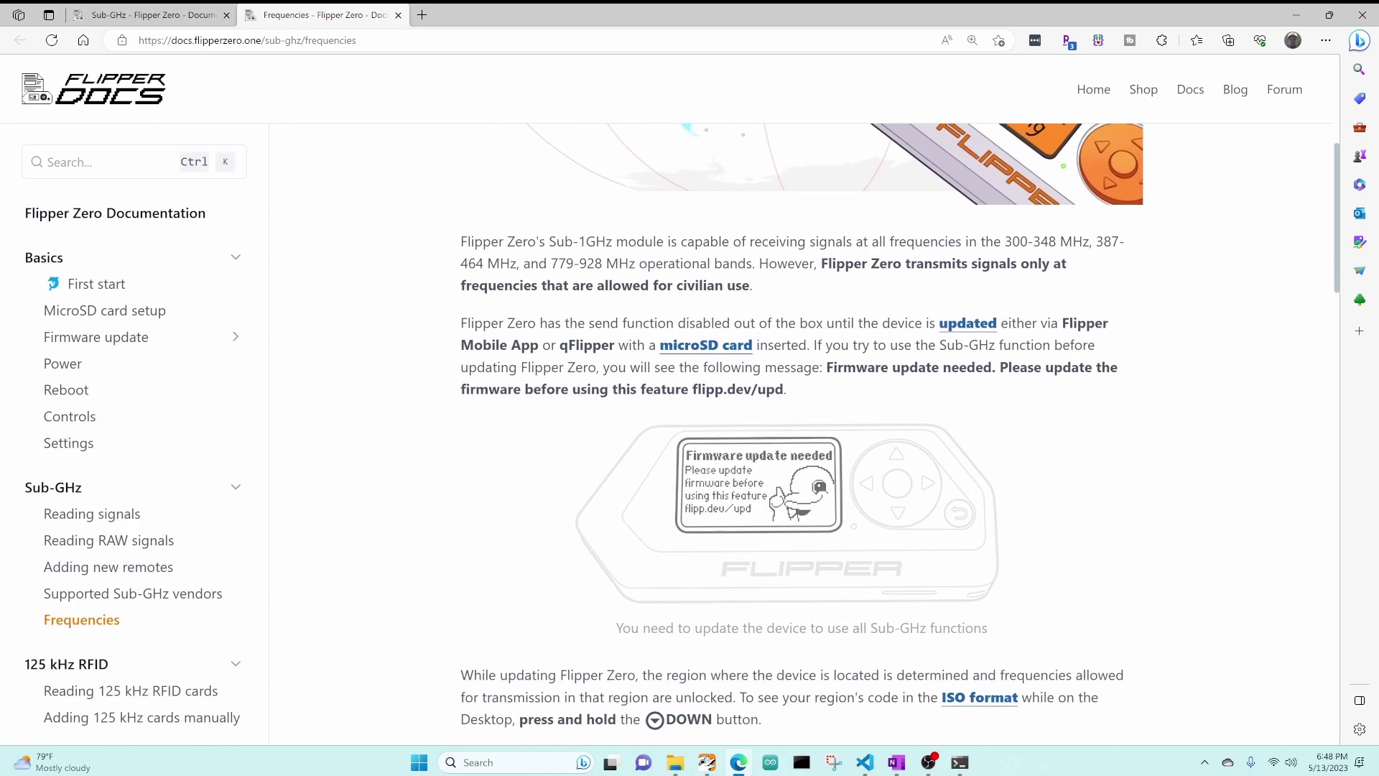
{"action": "scroll", "coordinate": [1091, 390], "scroll_direction": "down", "scroll_amount": 10}
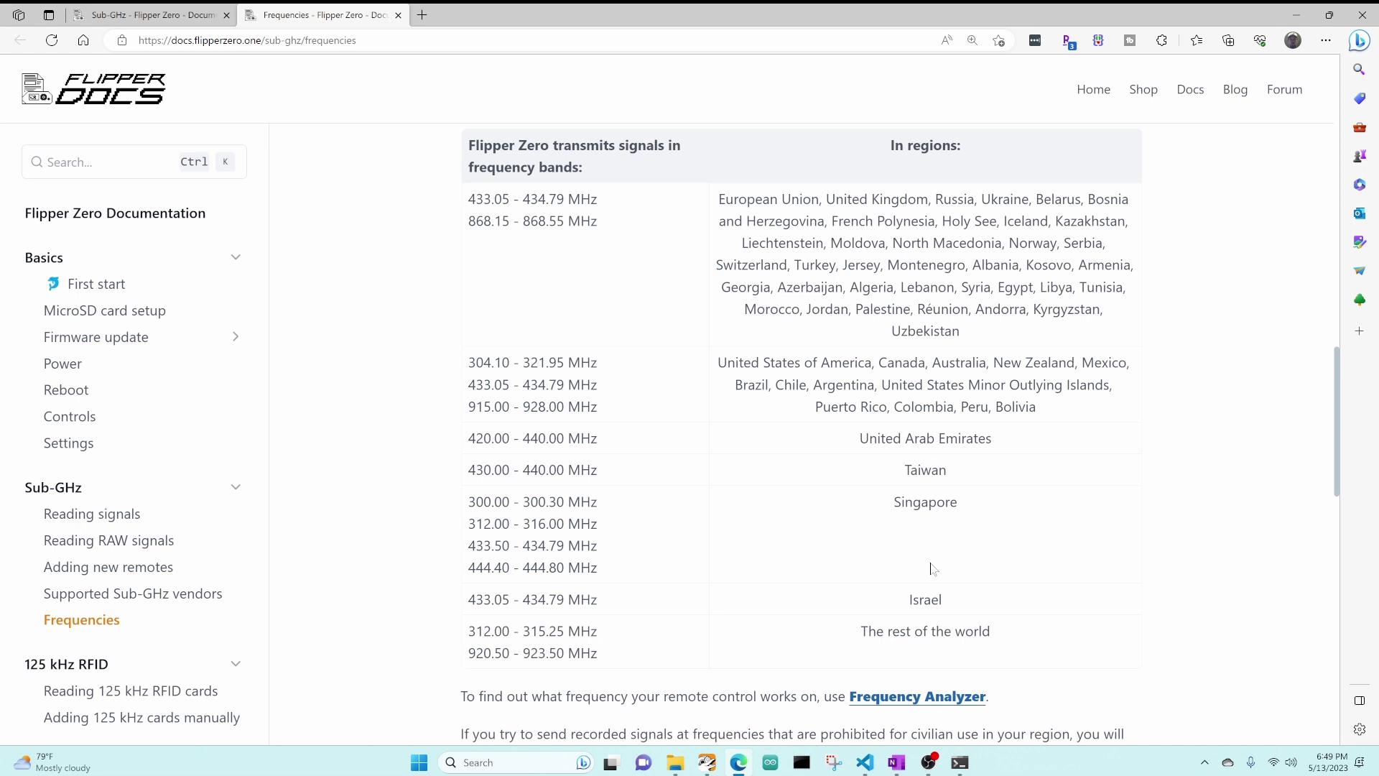
{"action": "scroll", "coordinate": [931, 569], "scroll_direction": "down", "scroll_amount": 5}
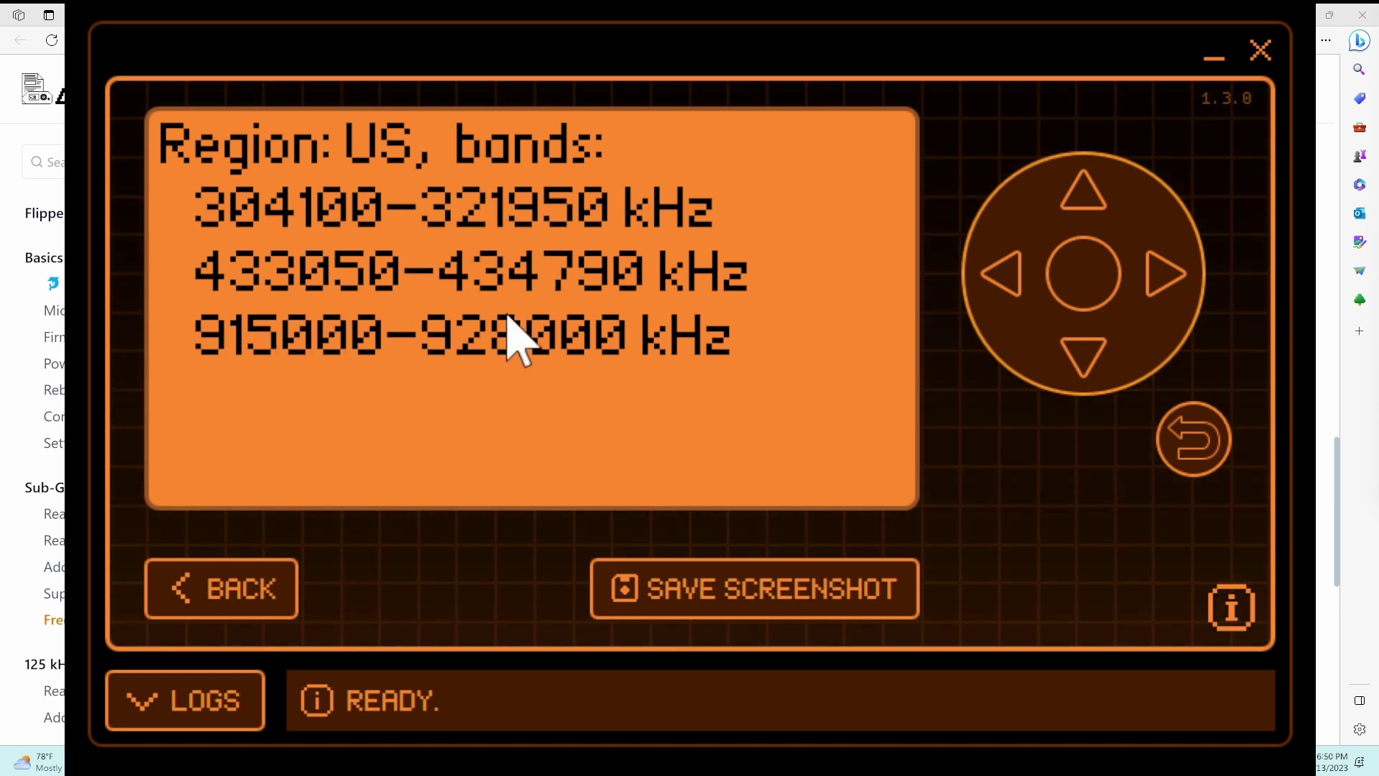
Leave the Flipper's region information and start the Sub-GHz Read function
{"action": "key", "text": "BackSpace"}
{"action": "key", "text": "Up"}
{"action": "key", "text": "Up"}
{"action": "key", "text": "Up"}
{"action": "key", "text": "Up"}
{"action": "key", "text": "Up"}
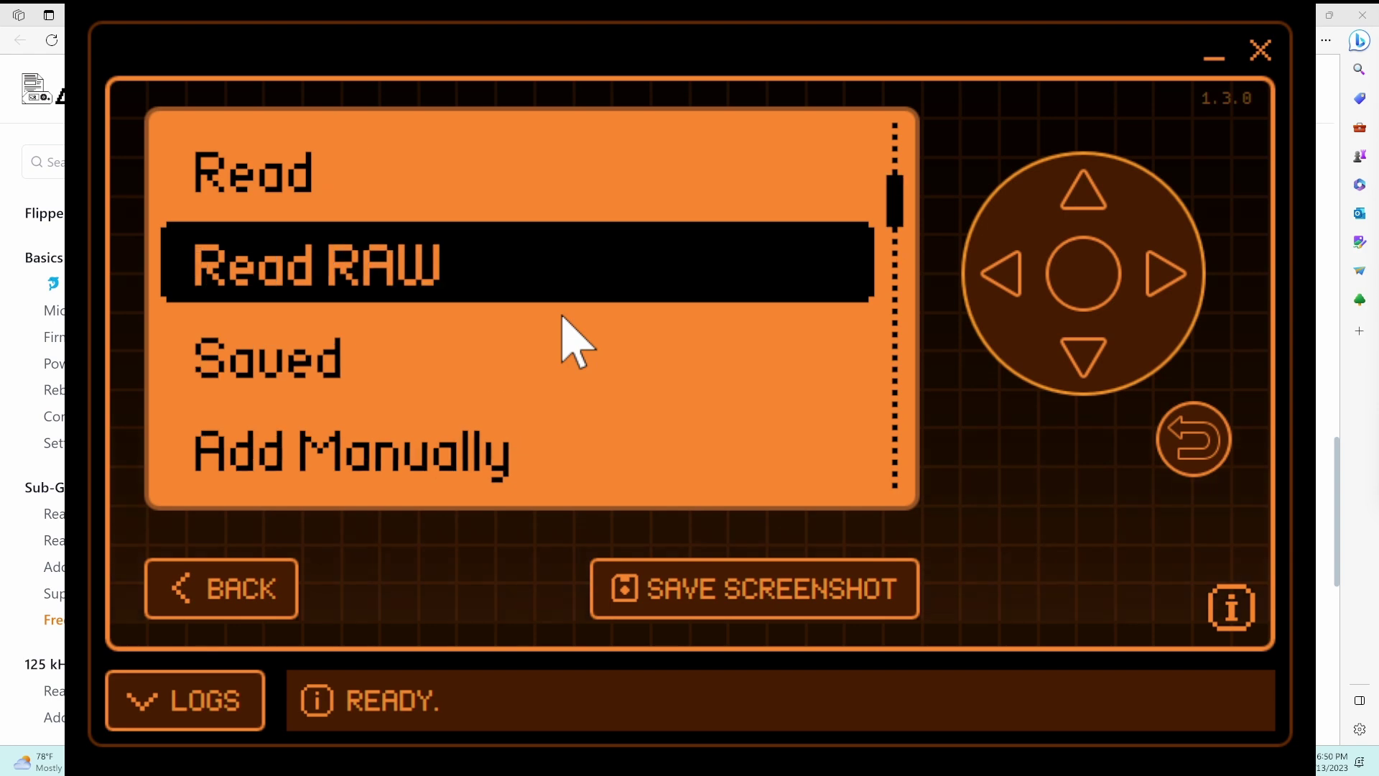
{"action": "key", "text": "Return"}
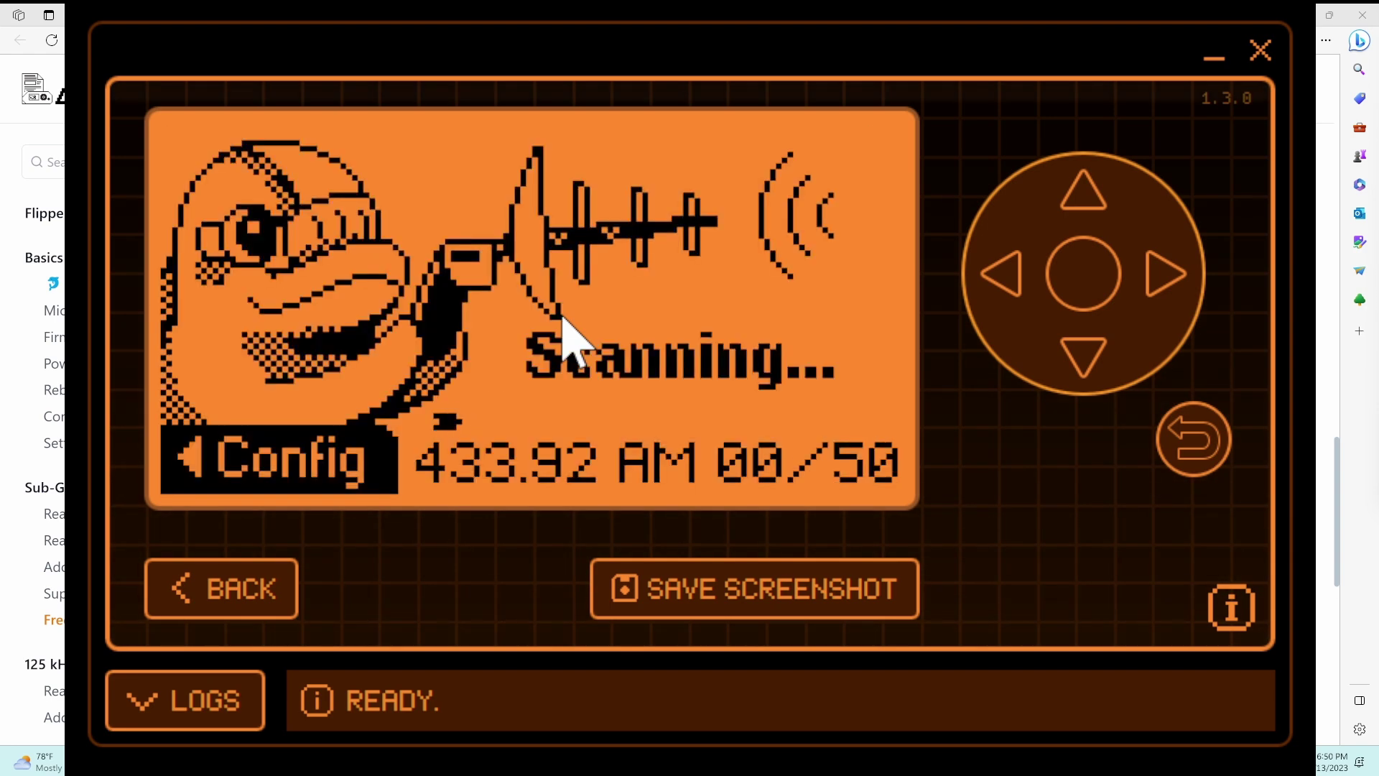
Open the Read configuration and set the frequency to 300.00
{"action": "key", "text": "Left"}
{"action": "key", "text": "Left"}
{"action": "key", "text": "Left"}
{"action": "key", "text": "Left"}
{"action": "key", "text": "Left"}
{"action": "key", "text": "Left"}
{"action": "key", "text": "Left"}
{"action": "key", "text": "Left"}
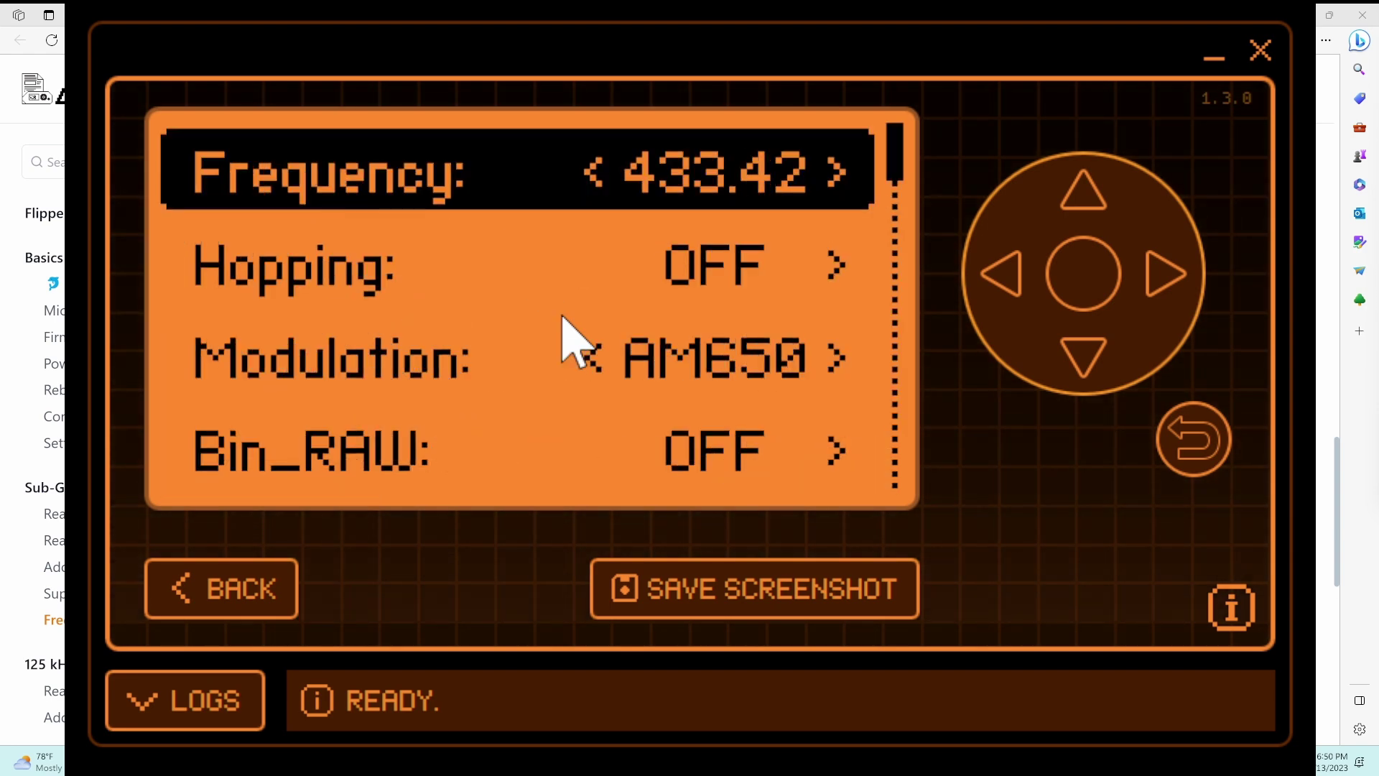
{"action": "key", "text": "Left"}
{"action": "key", "text": "Left"}
{"action": "key", "text": "Left"}
{"action": "key", "text": "Left"}
{"action": "key", "text": "Left"}
{"action": "key", "text": "Left"}
{"action": "key", "text": "Left"}
{"action": "key", "text": "Left"}
{"action": "key", "text": "Left"}
{"action": "key", "text": "Left"}
{"action": "key", "text": "Left"}
{"action": "key", "text": "Left"}
{"action": "key", "text": "Left"}
{"action": "key", "text": "Left"}
{"action": "key", "text": "Left"}
{"action": "key", "text": "Left"}
{"action": "key", "text": "Left"}
{"action": "key", "text": "Left"}
{"action": "key", "text": "Left"}
{"action": "key", "text": "Left"}
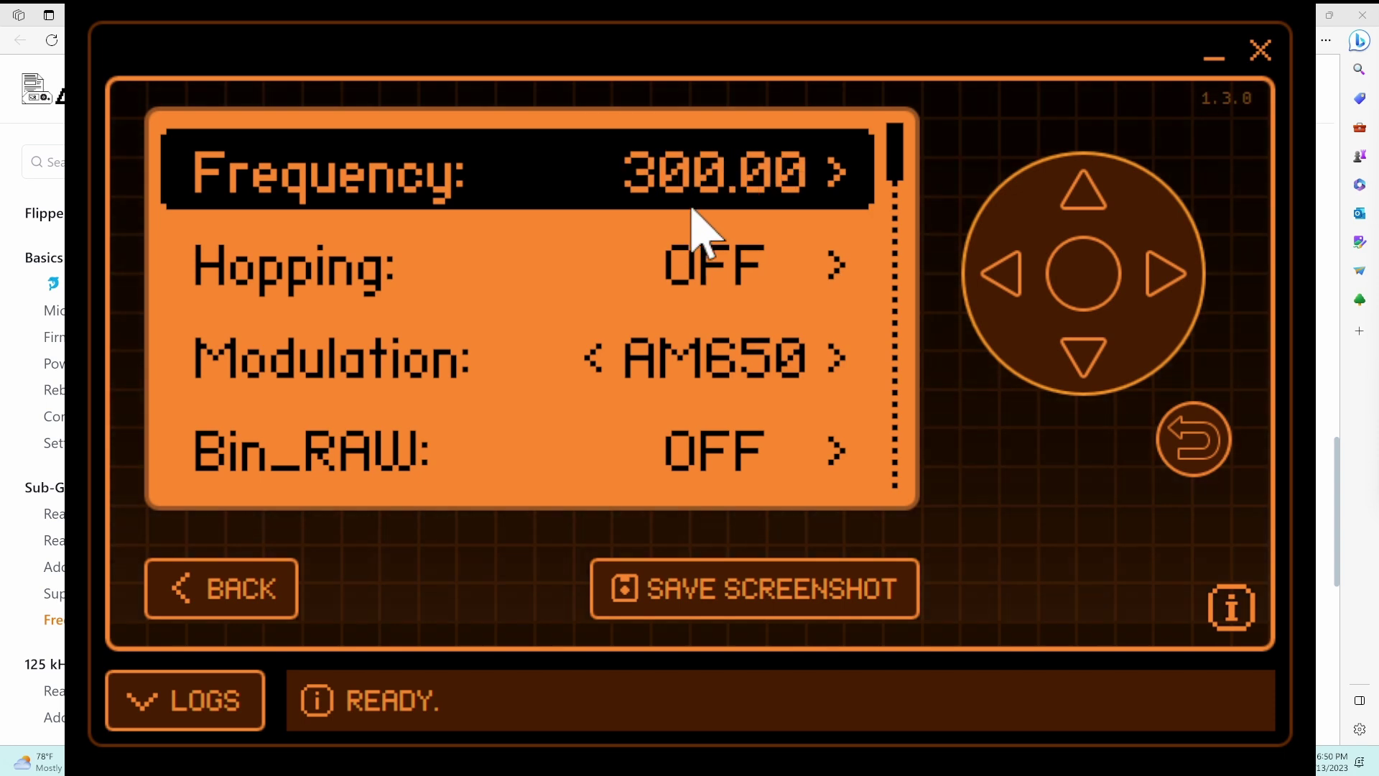
Step the Read frequency through the available values up to 925.00
{"action": "key", "text": "Right"}
{"action": "key", "text": "Right"}
{"action": "key", "text": "Right"}
{"action": "key", "text": "Right"}
{"action": "key", "text": "Right"}
{"action": "key", "text": "Right"}
{"action": "key", "text": "Right"}
{"action": "key", "text": "Right"}
{"action": "key", "text": "Right"}
{"action": "key", "text": "Right"}
{"action": "key", "text": "Right"}
{"action": "key", "text": "Right"}
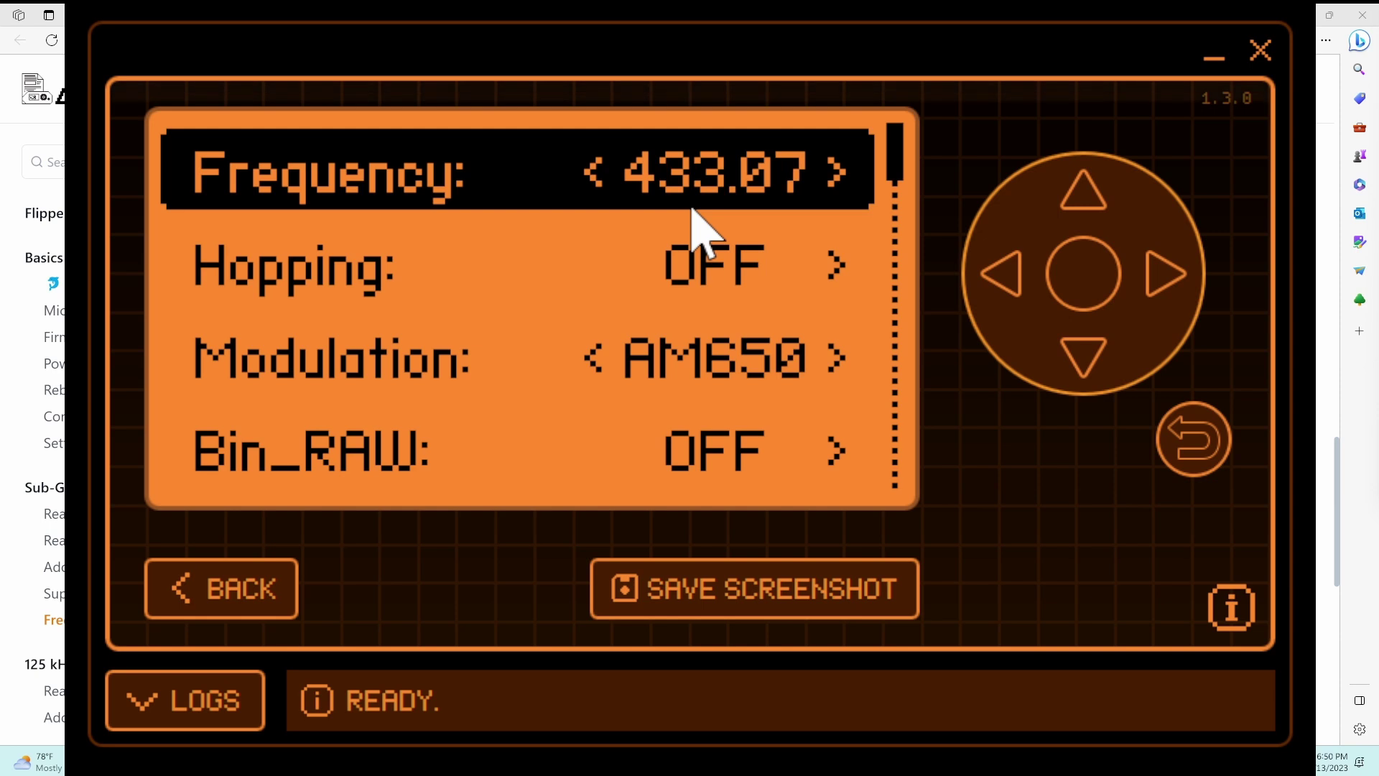
{"action": "key", "text": "Right"}
{"action": "key", "text": "Right"}
{"action": "key", "text": "Right"}
{"action": "key", "text": "Right"}
{"action": "key", "text": "Right"}
{"action": "key", "text": "Right"}
{"action": "key", "text": "Right"}
{"action": "key", "text": "Right"}
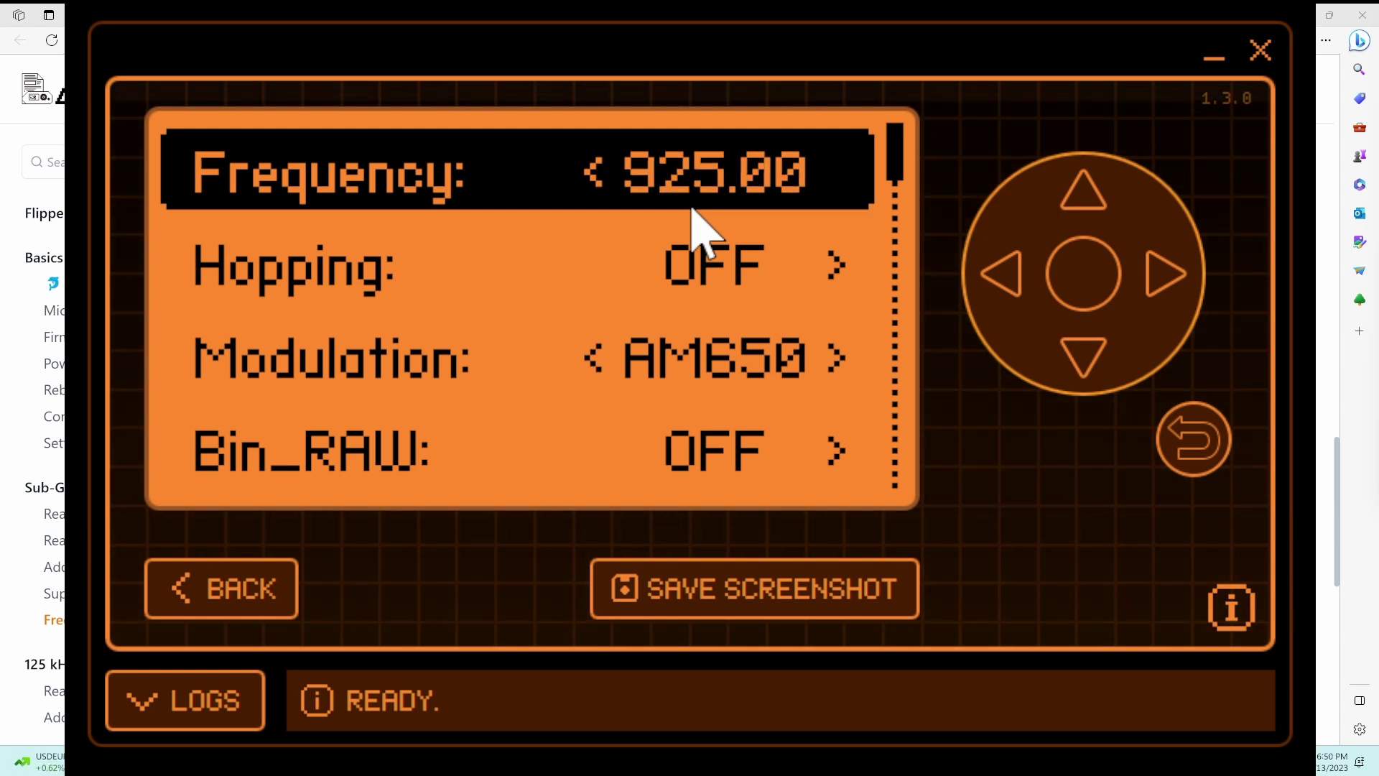
Set Hopping to ON and return to the scanning screen
{"action": "key", "text": "Down"}
{"action": "key", "text": "Right"}
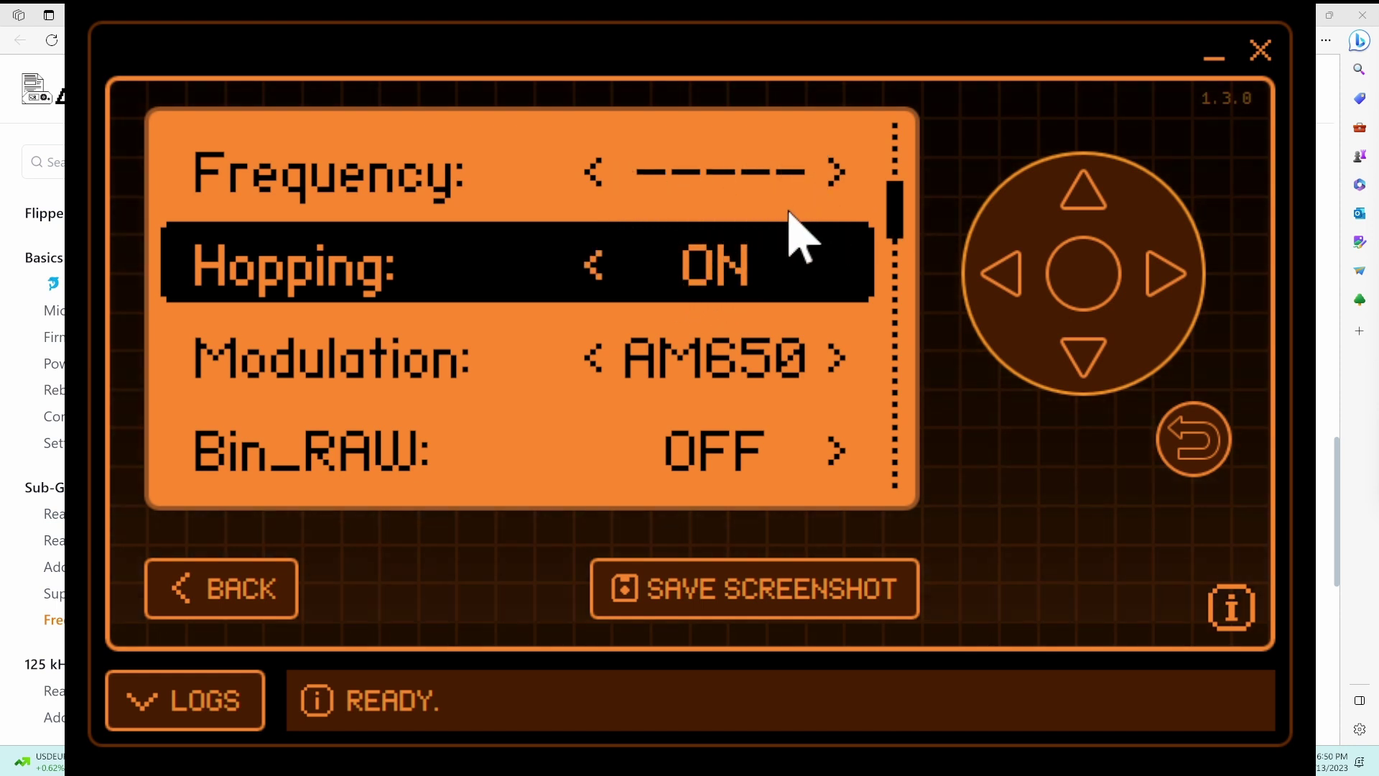
{"action": "key", "text": "BackSpace"}
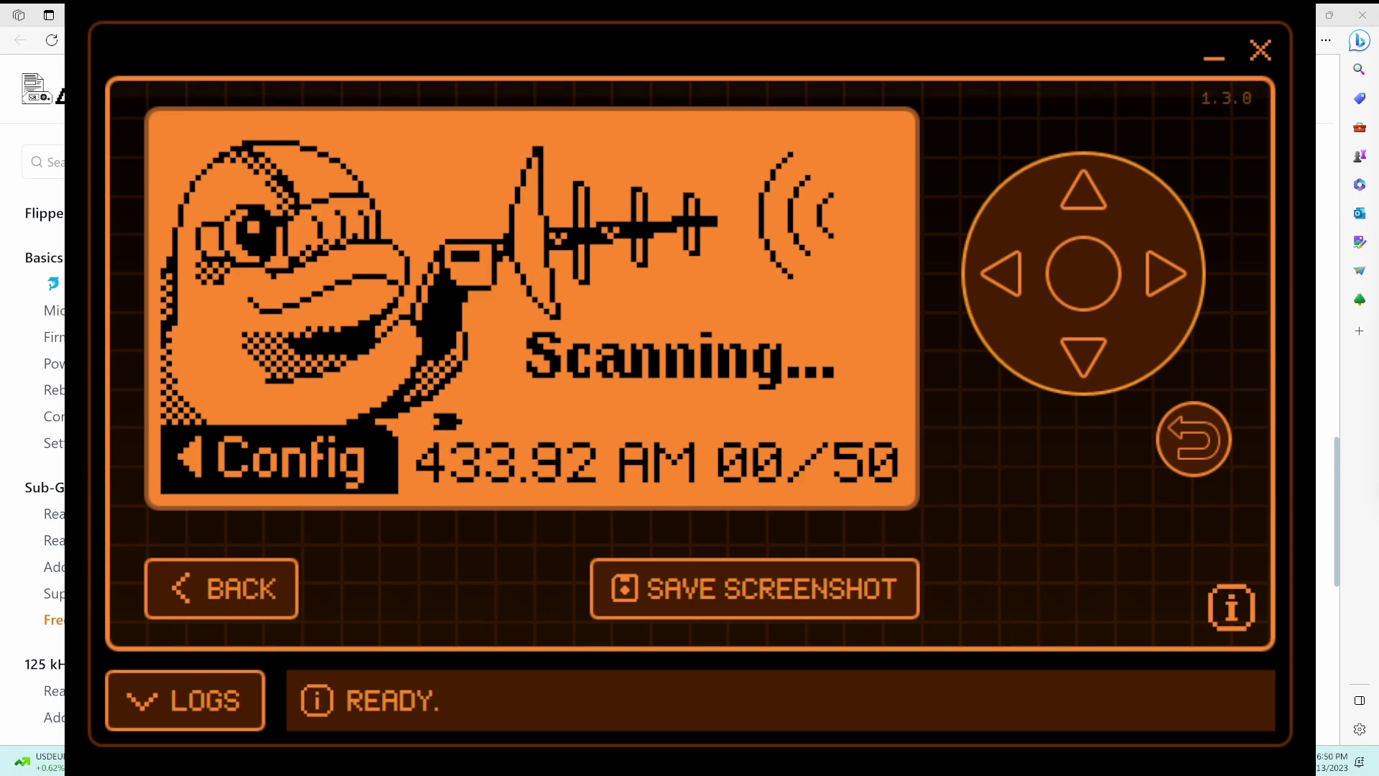
Switch to Visual Studio Code and examine the EU and US country codes in furi_hal_region.c
{"action": "key", "text": "alt+Tab"}
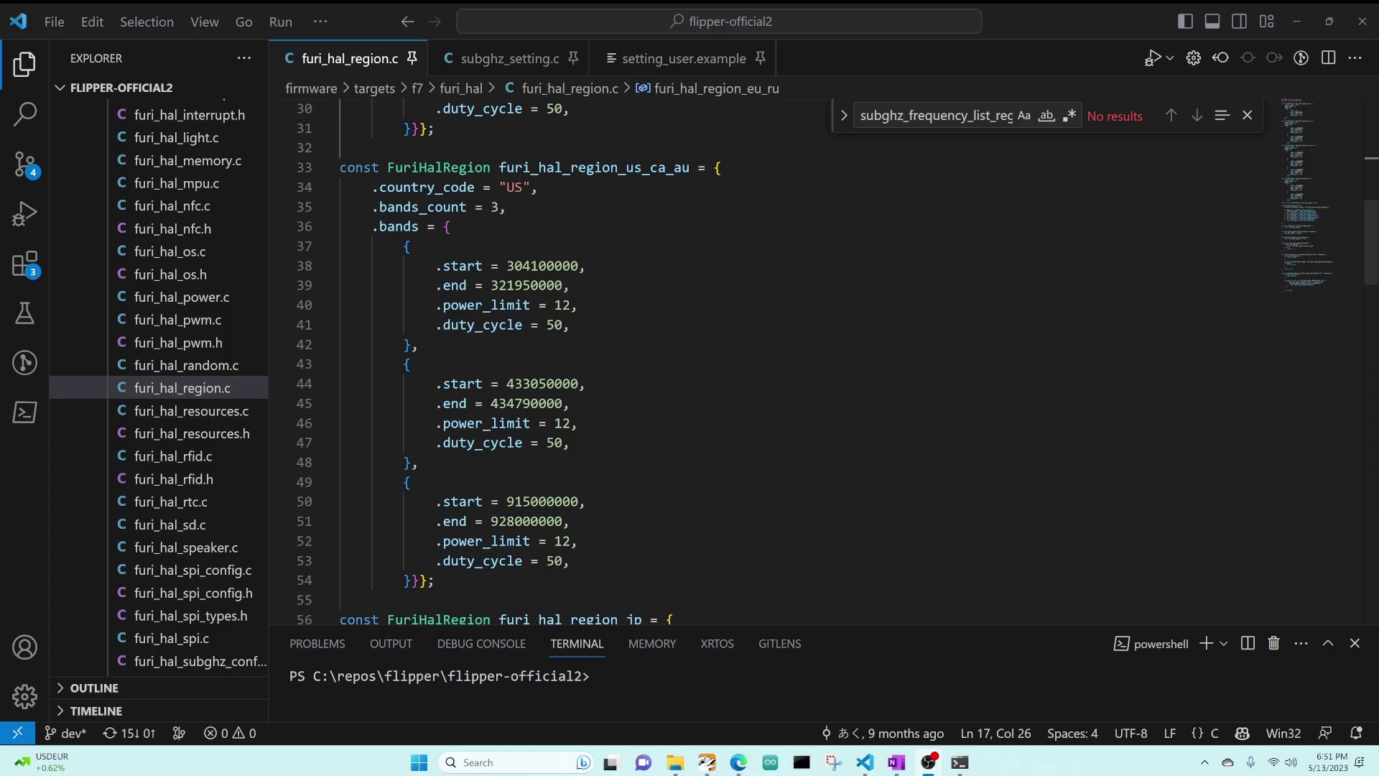
{"action": "scroll", "coordinate": [718, 359], "scroll_direction": "up", "scroll_amount": 9}
{"action": "scroll", "coordinate": [718, 360], "scroll_direction": "down", "scroll_amount": 3}
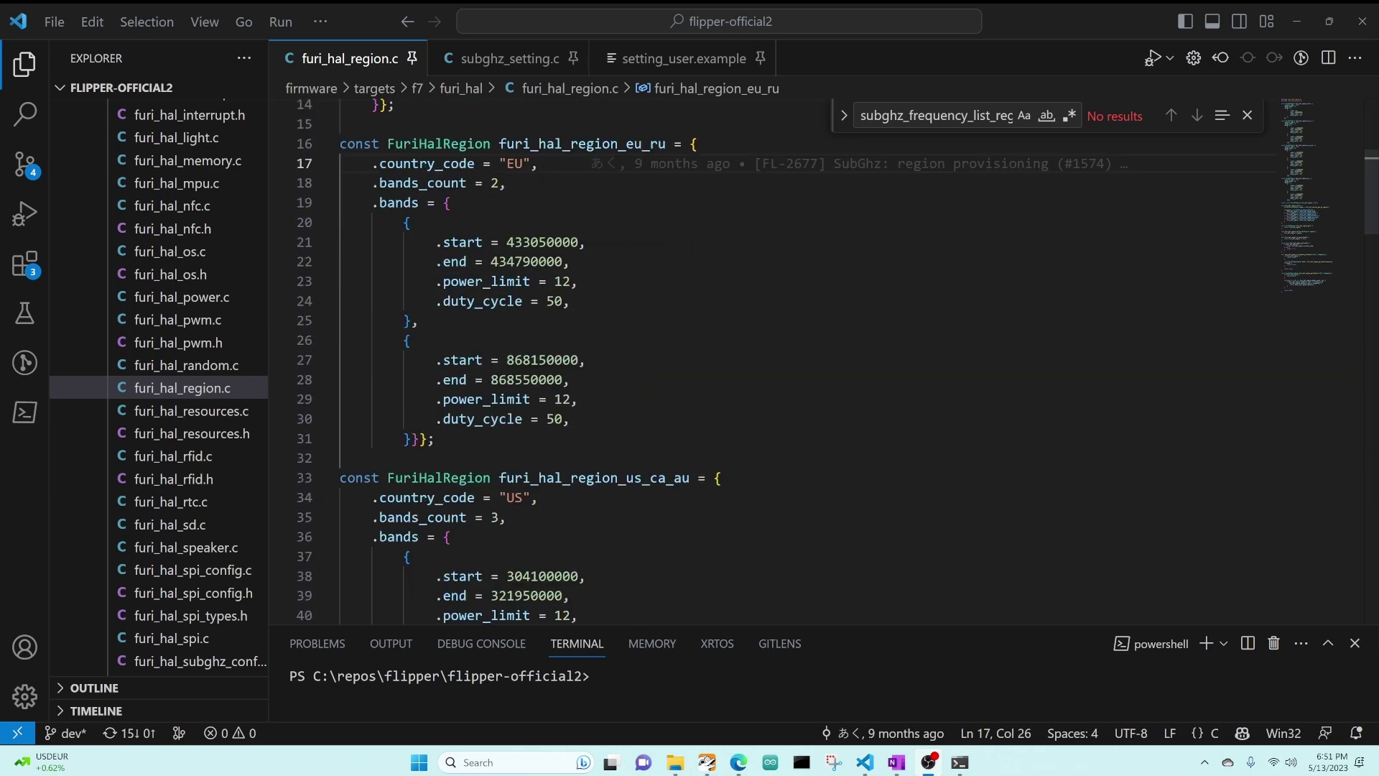
{"action": "left_click_drag", "start_coordinate": [483, 163], "coordinate": [538, 164]}
{"action": "left_click_drag", "start_coordinate": [483, 497], "coordinate": [539, 497]}
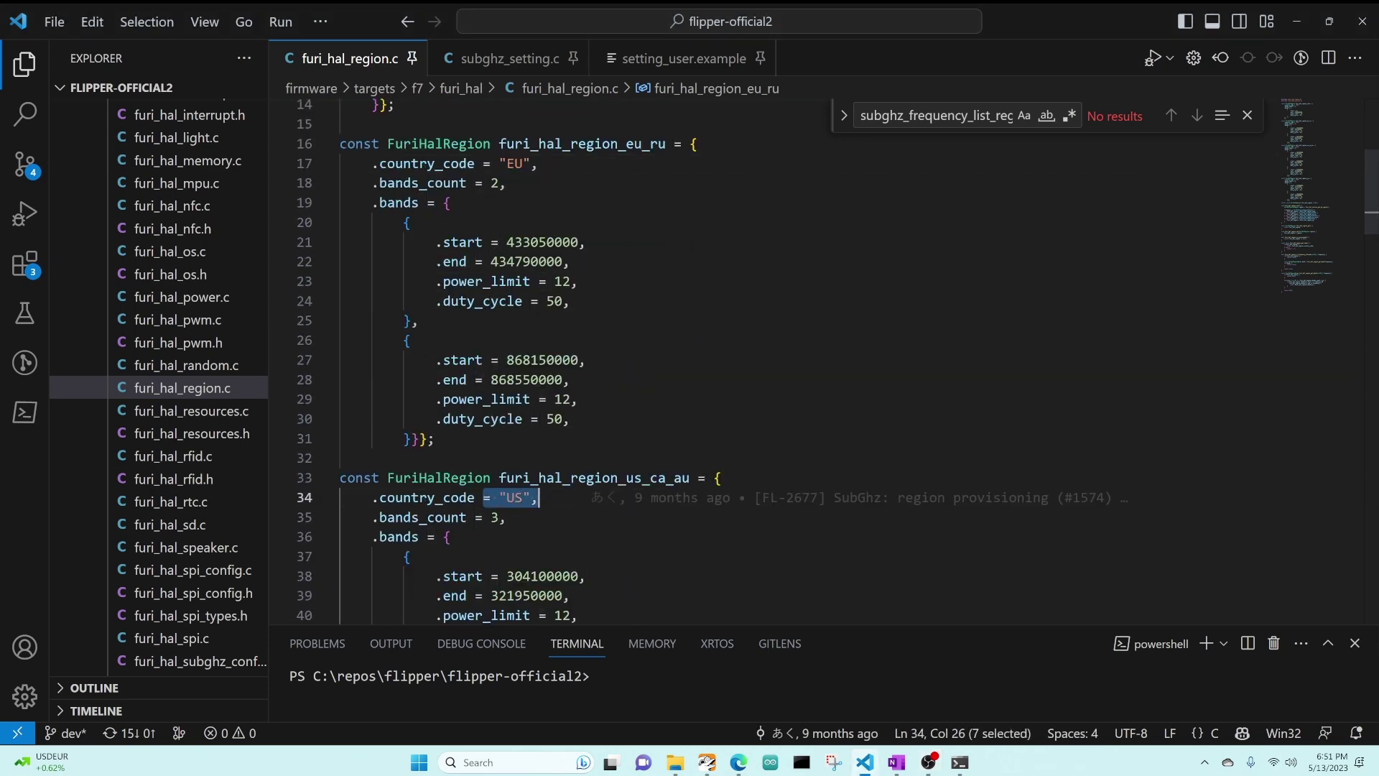
Examine the band count and each band's start and end frequencies in furi_hal_region_us_ca_au
{"action": "scroll", "coordinate": [719, 359], "scroll_direction": "down", "scroll_amount": 4}
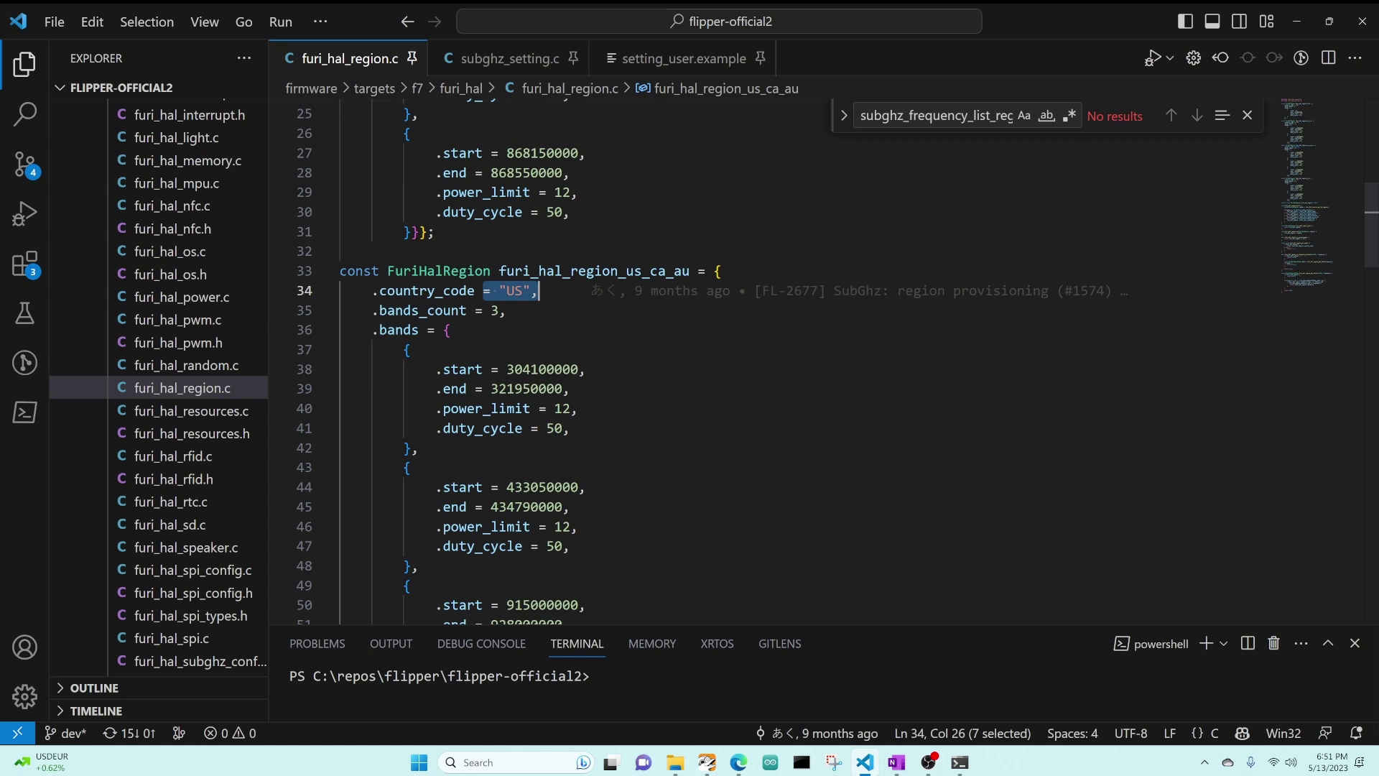
{"action": "left_click_drag", "start_coordinate": [475, 310], "coordinate": [509, 310]}
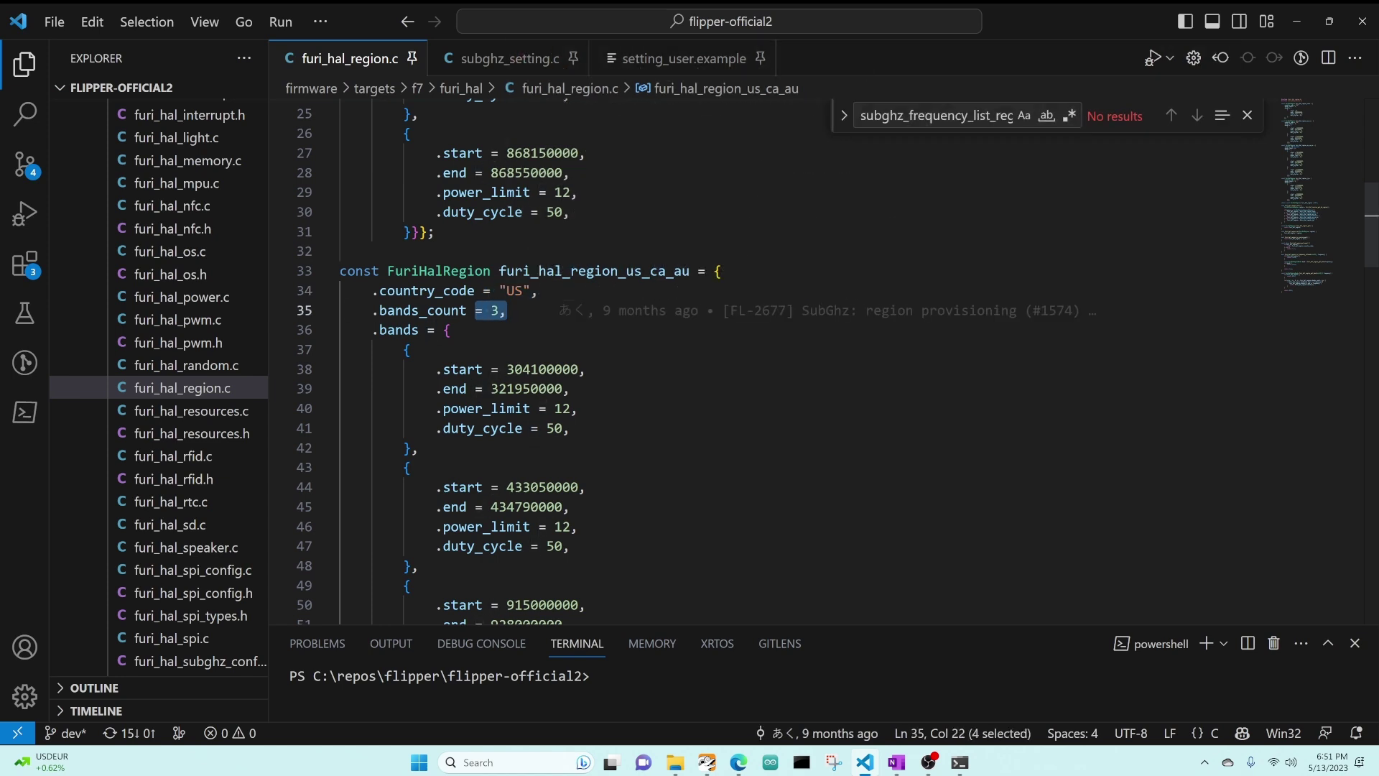
{"action": "left_click_drag", "start_coordinate": [490, 369], "coordinate": [549, 389]}
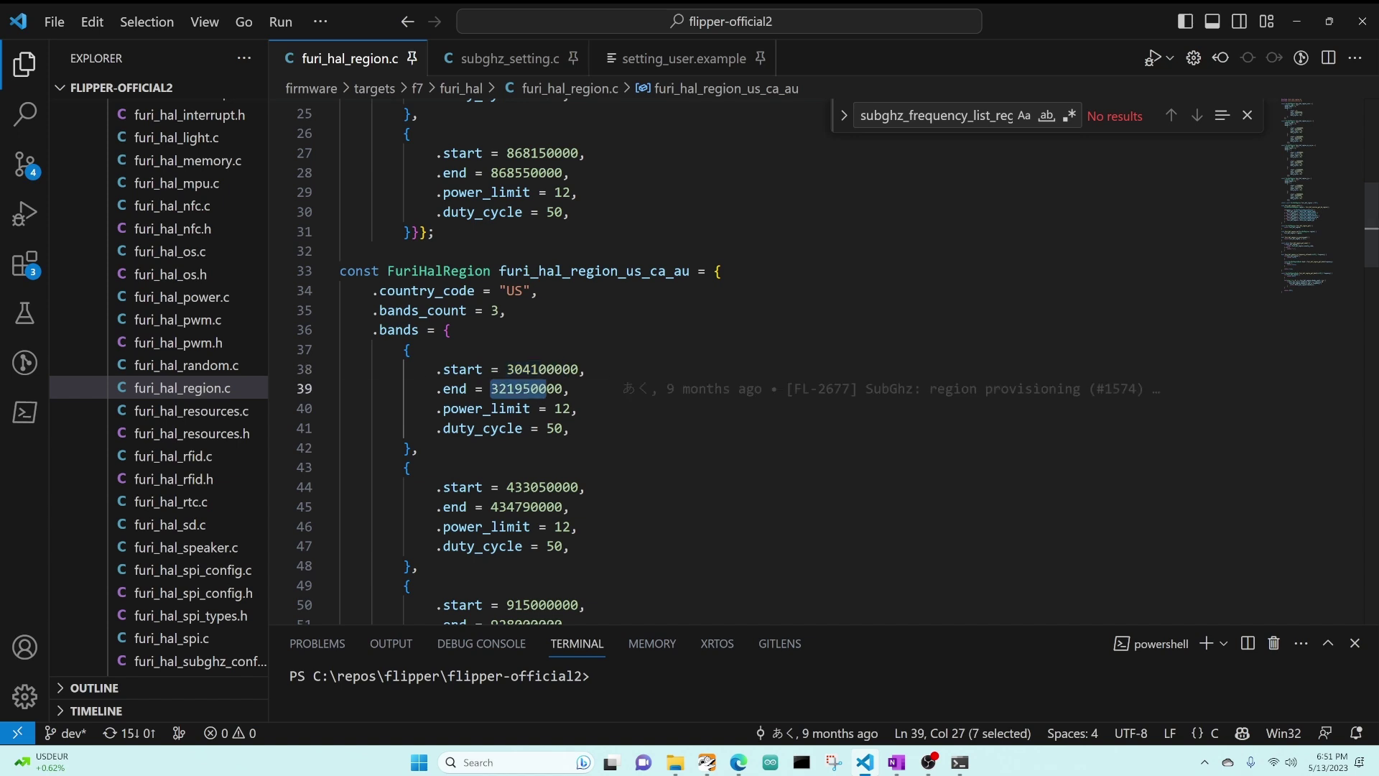
{"action": "left_click_drag", "start_coordinate": [507, 487], "coordinate": [576, 487]}
{"action": "left_click_drag", "start_coordinate": [482, 507], "coordinate": [565, 507]}
{"action": "scroll", "coordinate": [565, 507], "scroll_direction": "down", "scroll_amount": 3}
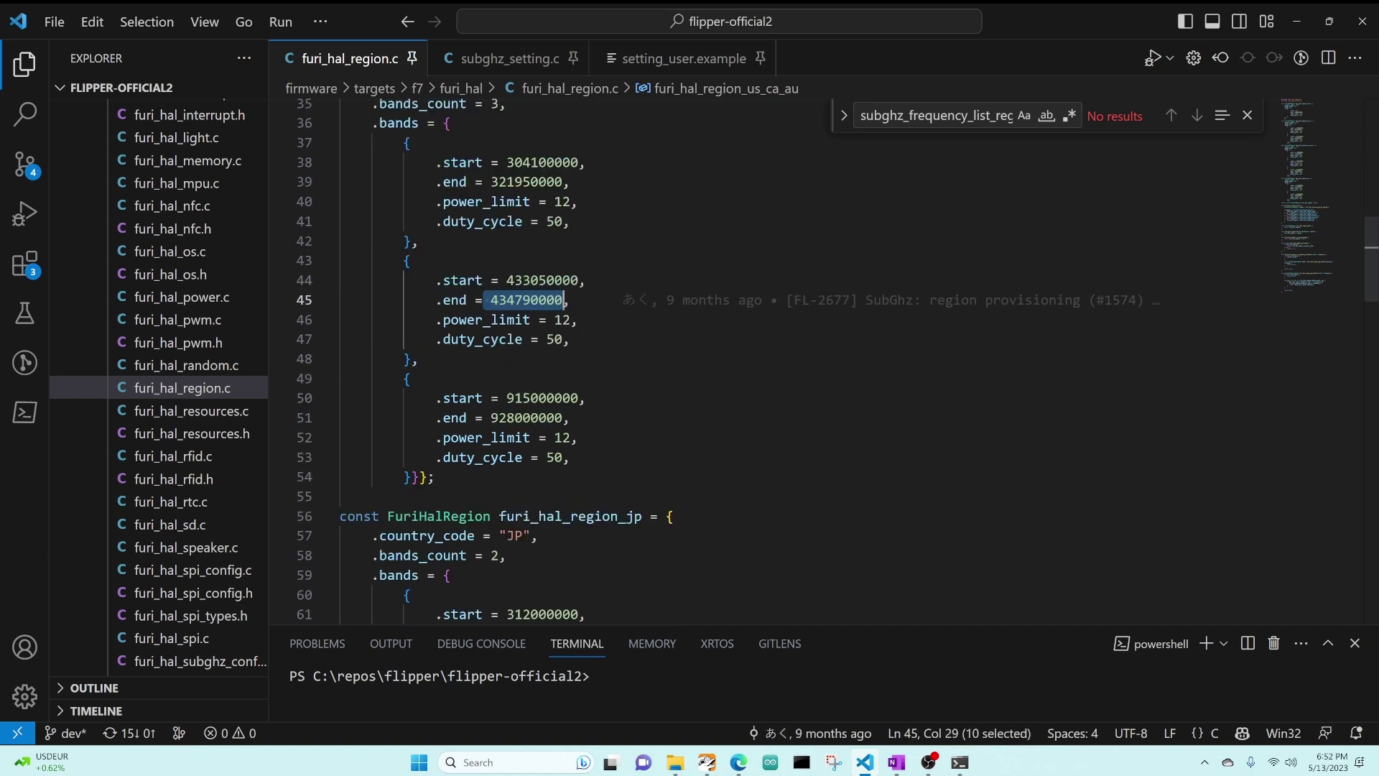
{"action": "left_click_drag", "start_coordinate": [506, 397], "coordinate": [589, 398]}
{"action": "left_click_drag", "start_coordinate": [490, 417], "coordinate": [570, 417]}
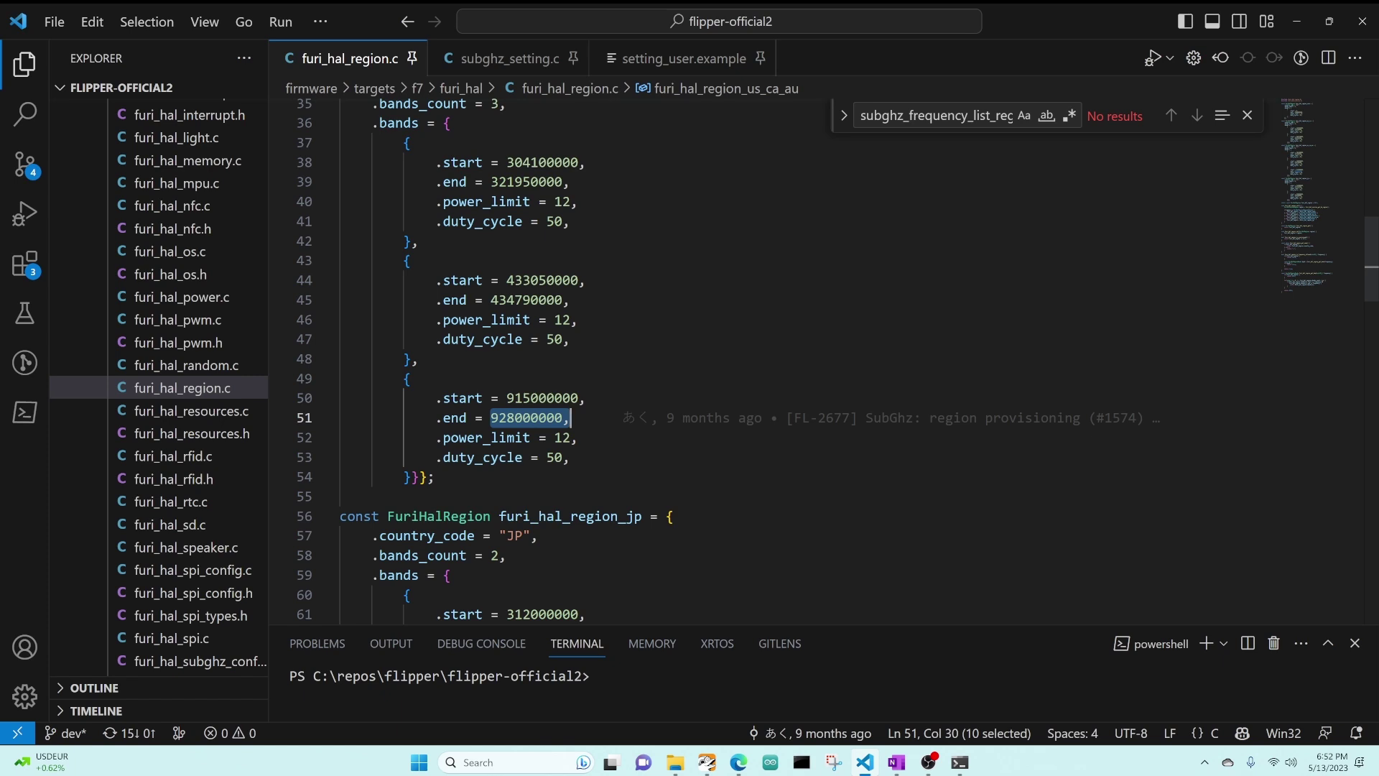
{"action": "left_click", "coordinate": [435, 477]}
{"action": "scroll", "coordinate": [719, 359], "scroll_direction": "up", "scroll_amount": 2}
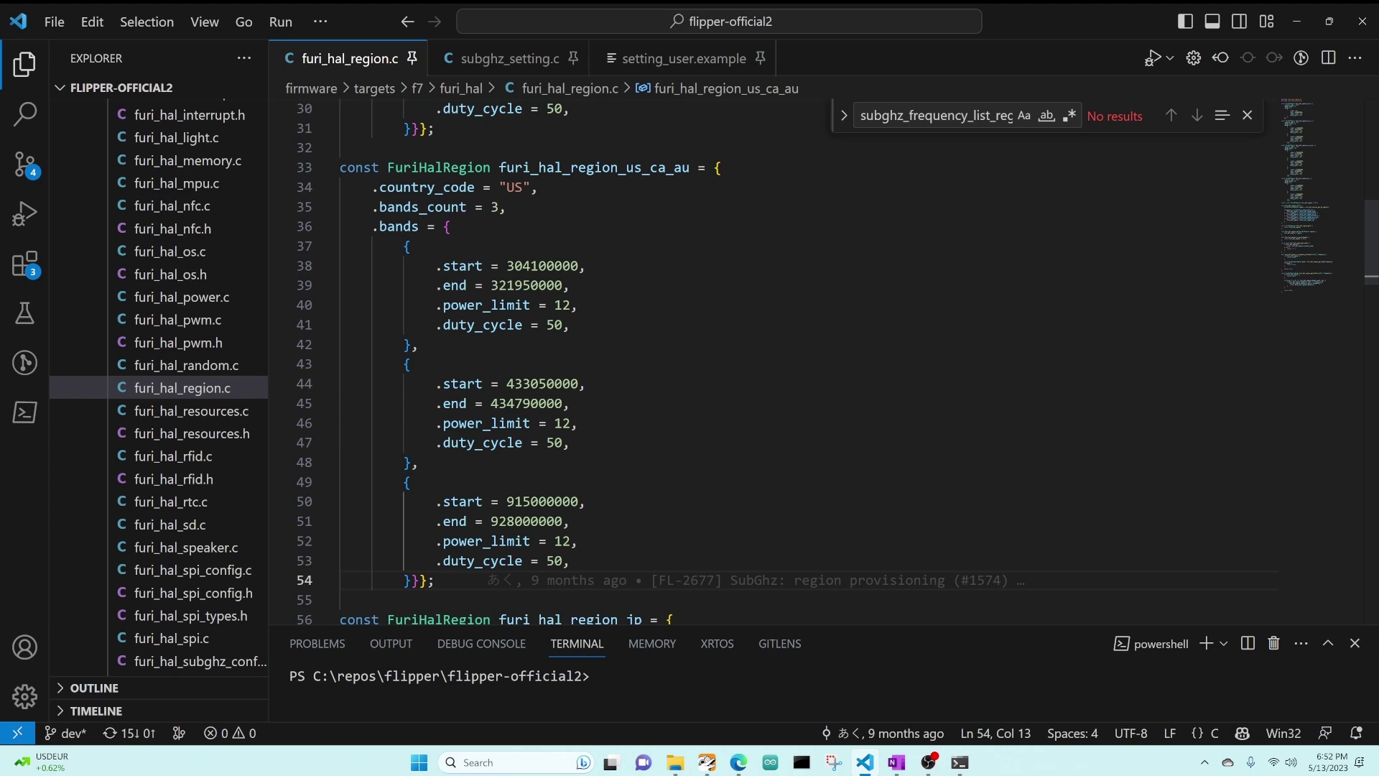
Open subghz_setting.c and review the frequencies in the subghz_frequency_list_region_us_ca_au array
{"action": "left_click", "coordinate": [511, 60]}
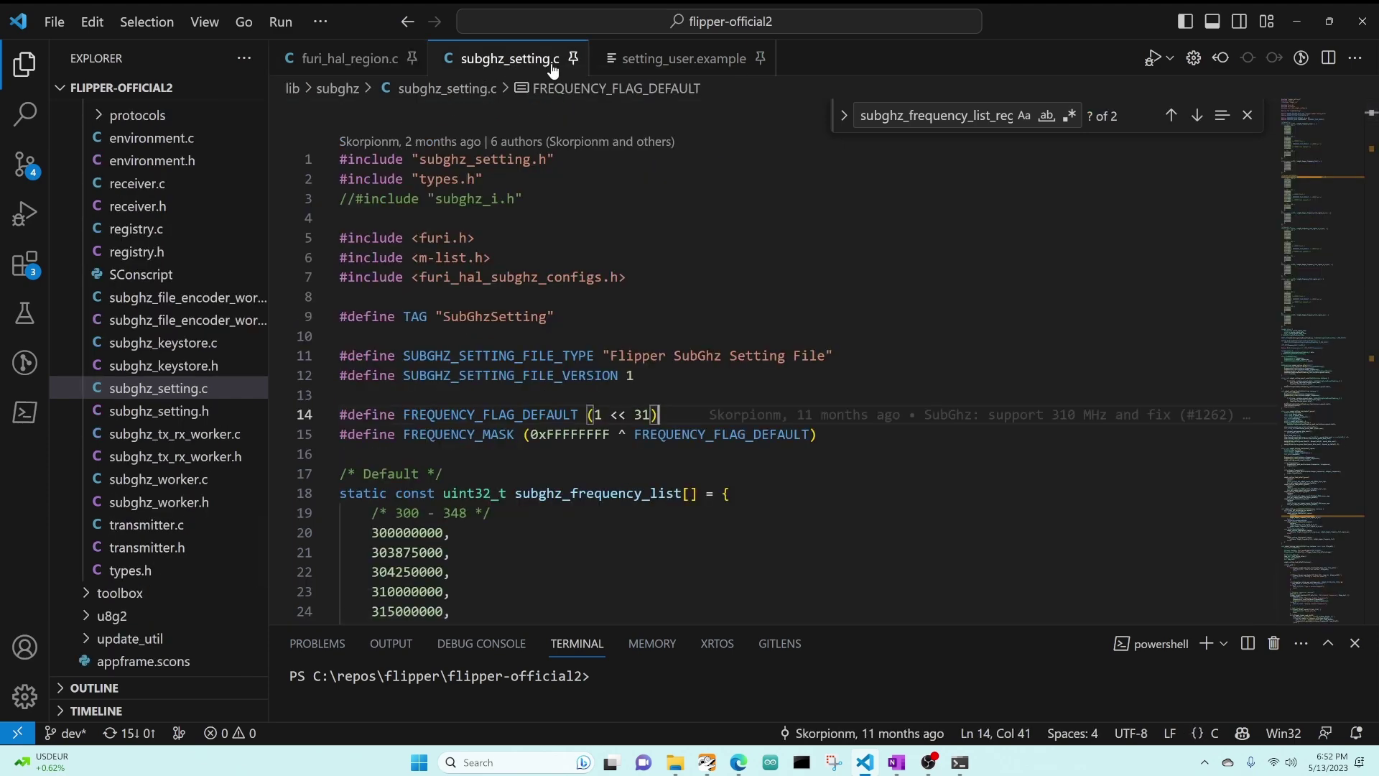
{"action": "scroll", "coordinate": [718, 359], "scroll_direction": "down", "scroll_amount": 5}
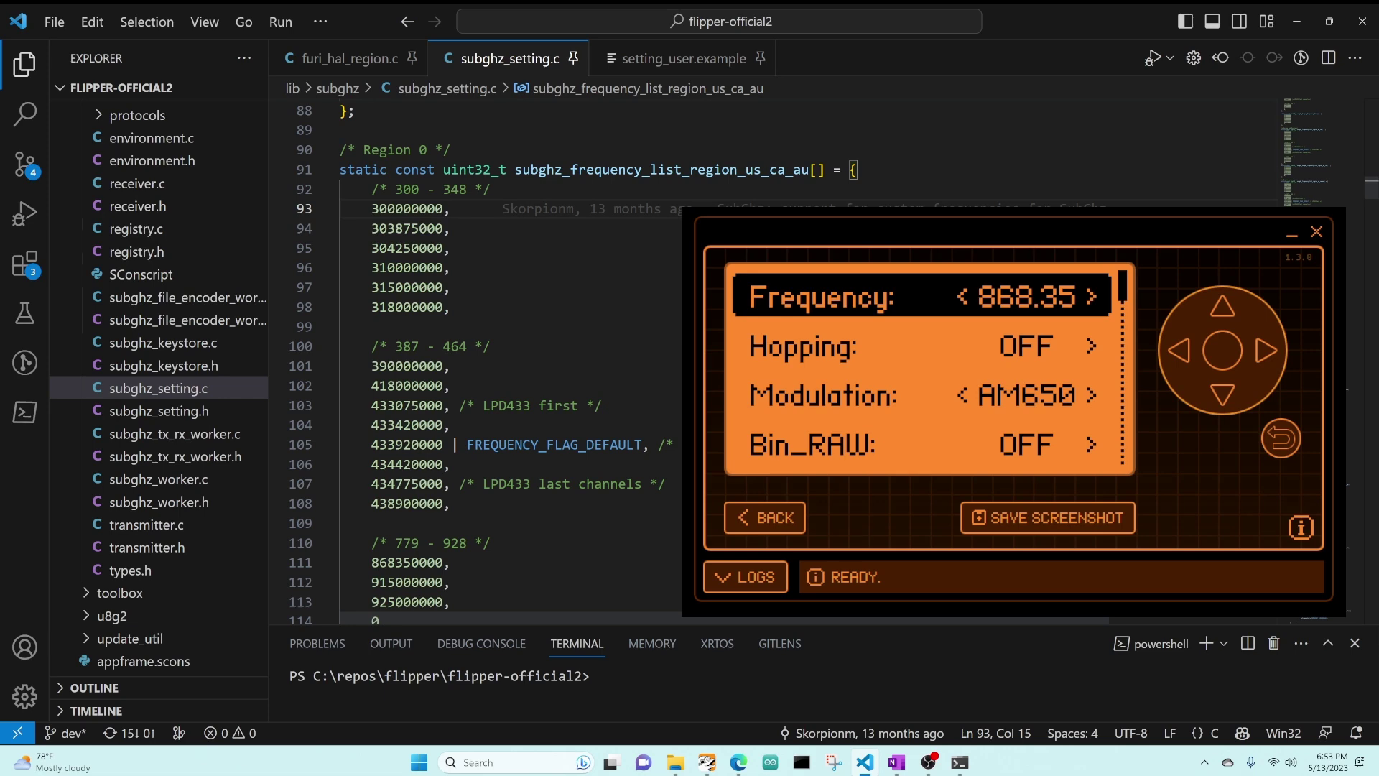
{"action": "scroll", "coordinate": [474, 359], "scroll_direction": "down", "scroll_amount": 3}
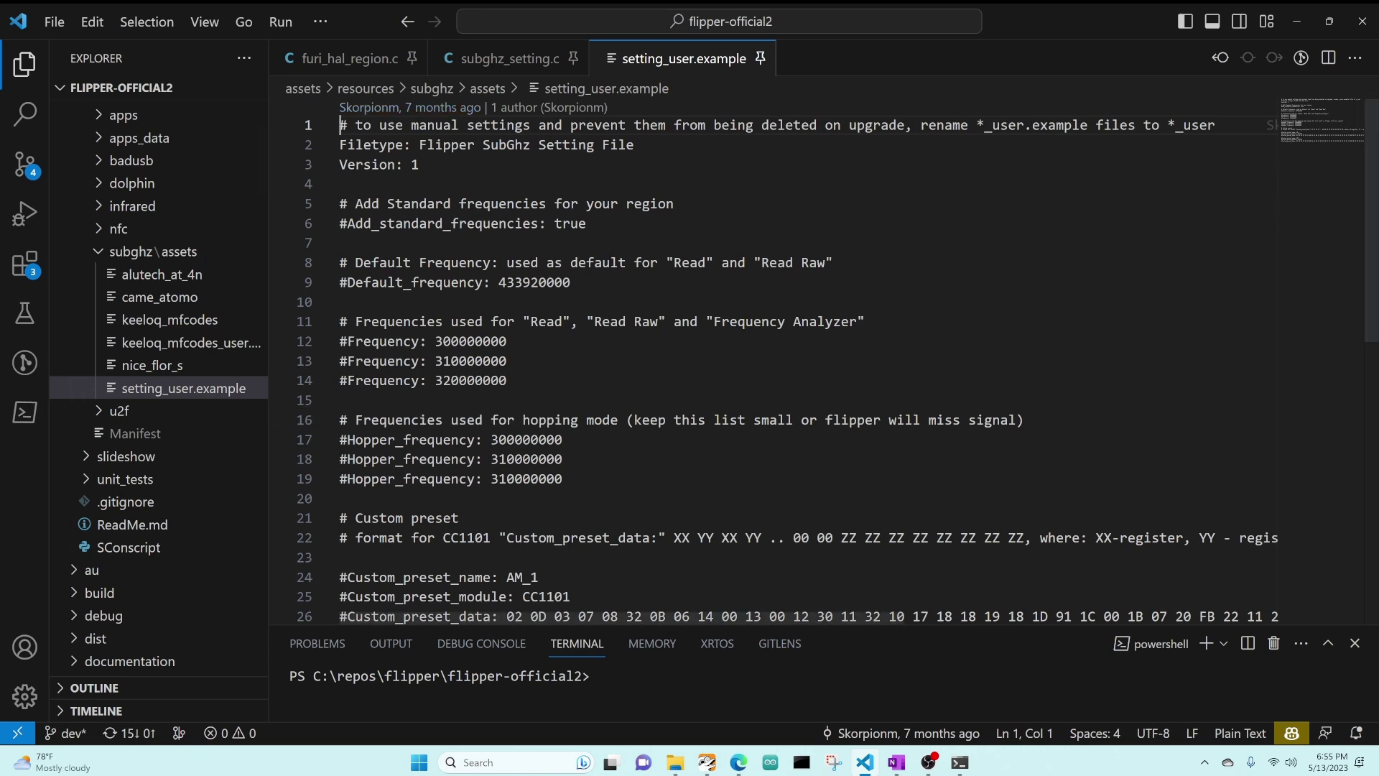
Read the opening comment of setting_user.example about renaming the file, and the Add_standard_frequencies line
{"action": "left_click_drag", "start_coordinate": [354, 125], "coordinate": [1065, 125]}
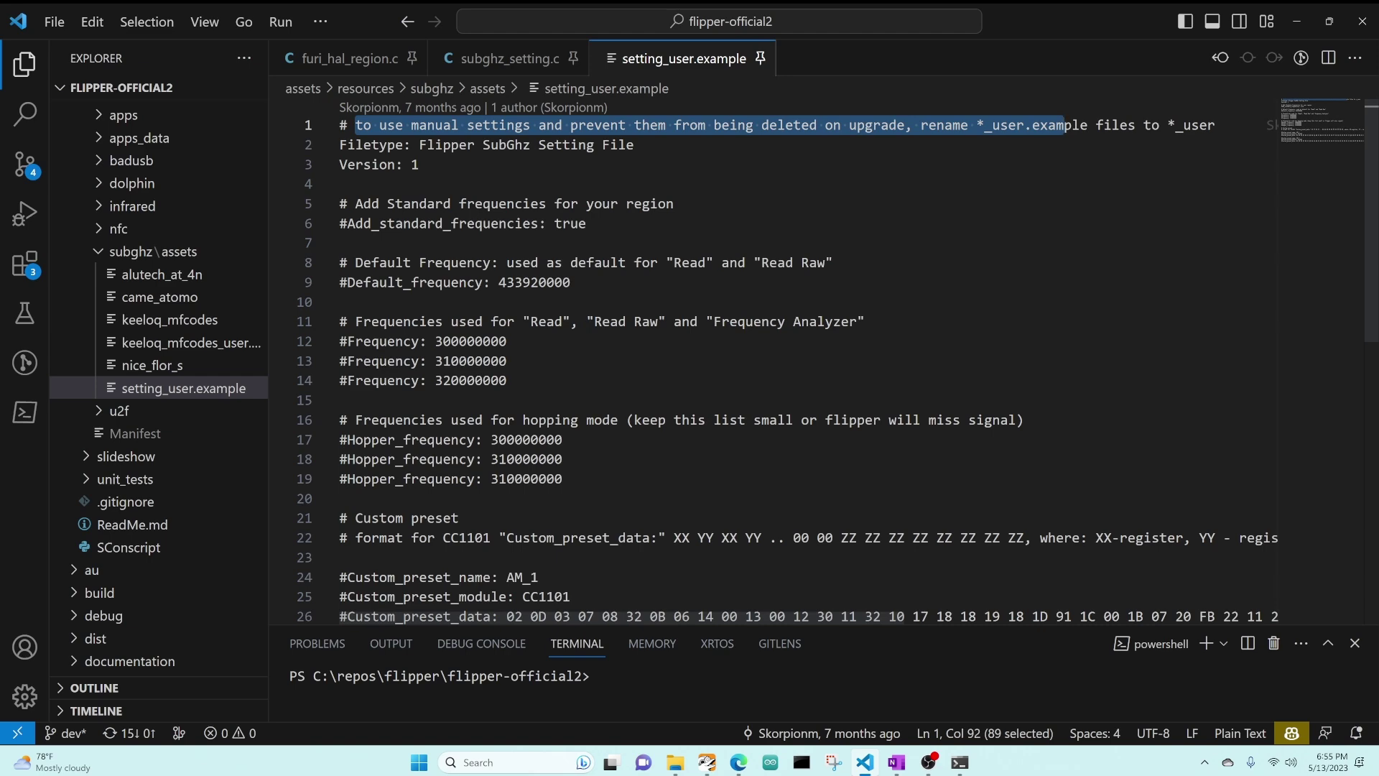
{"action": "left_click_drag", "start_coordinate": [1159, 125], "coordinate": [1217, 125]}
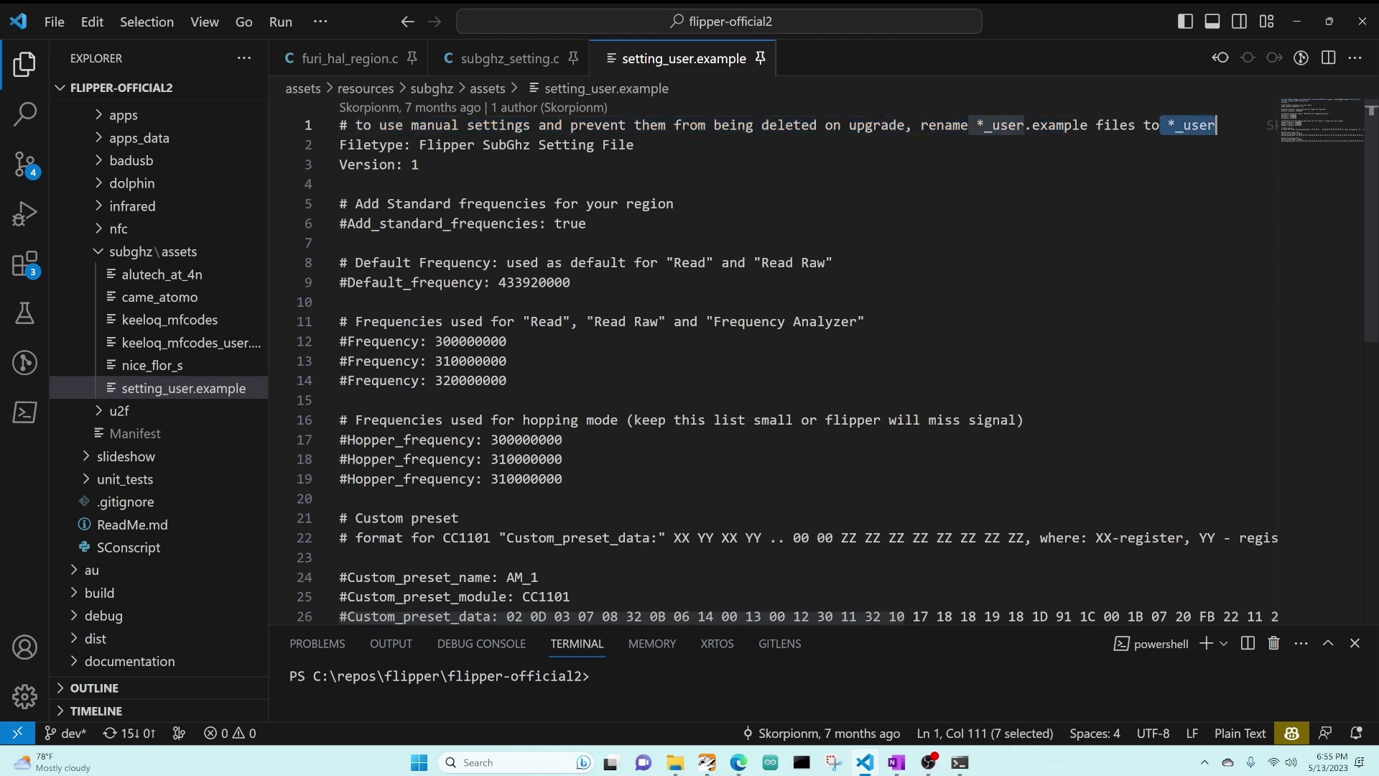
{"action": "left_click", "coordinate": [586, 223]}
Rename the setting_user.example file in the subghz assets folder to setting_user
{"action": "right_click", "coordinate": [161, 387]}
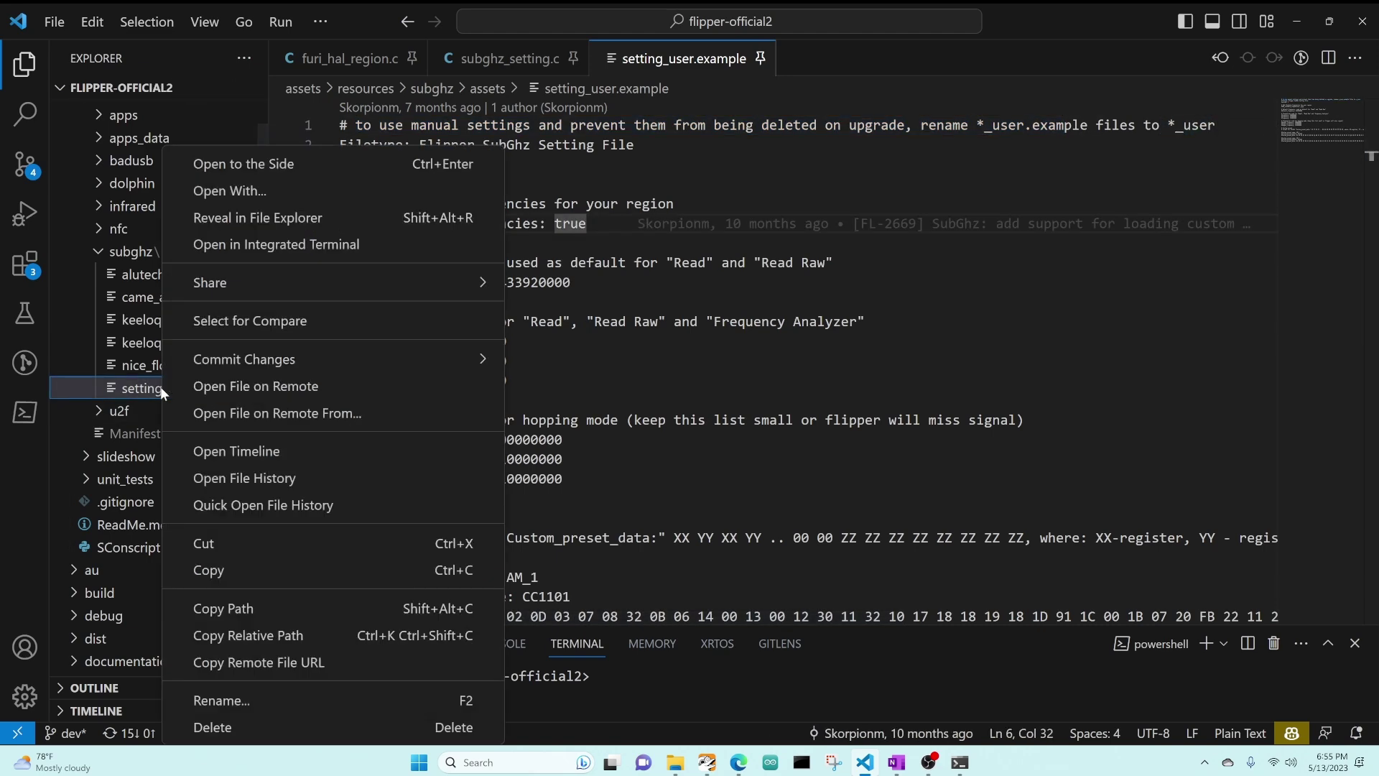
{"action": "left_click", "coordinate": [242, 711]}
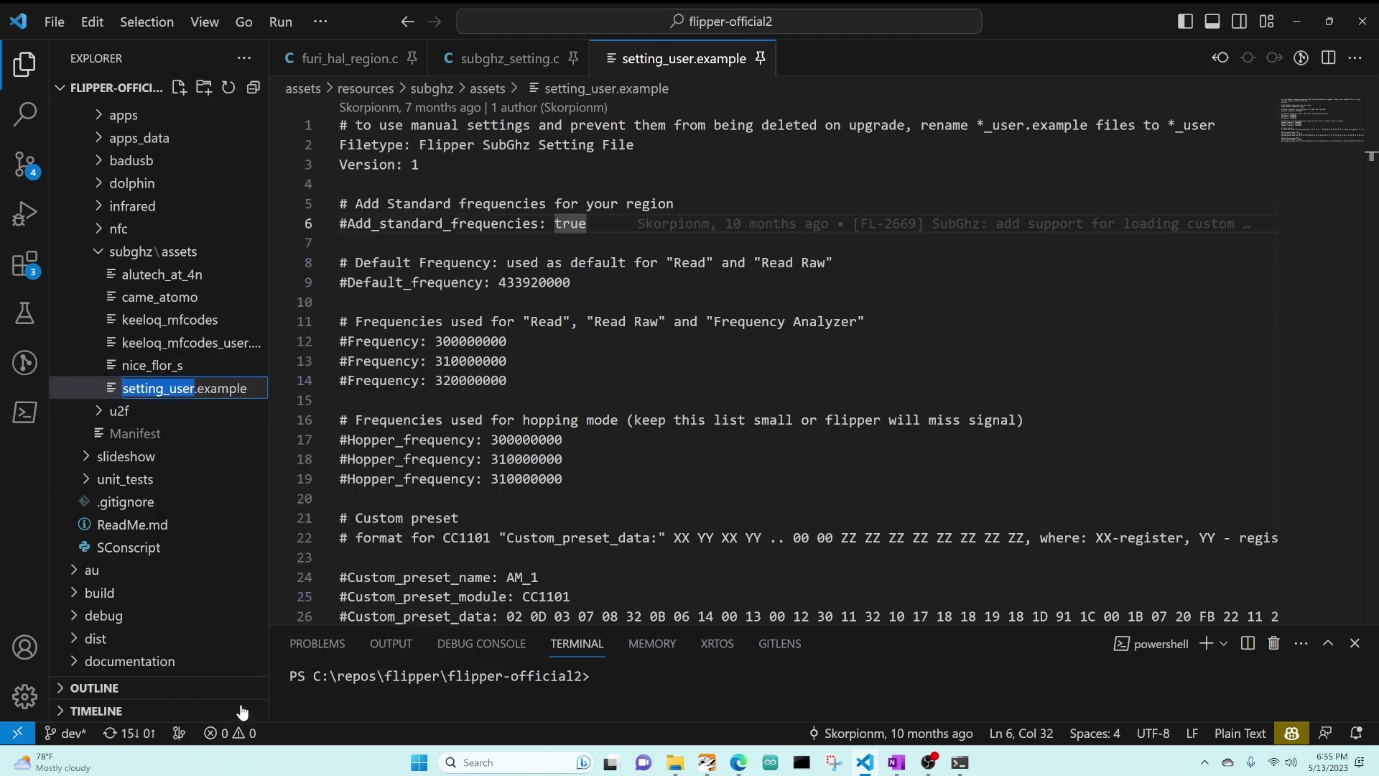
{"action": "left_click", "coordinate": [204, 388]}
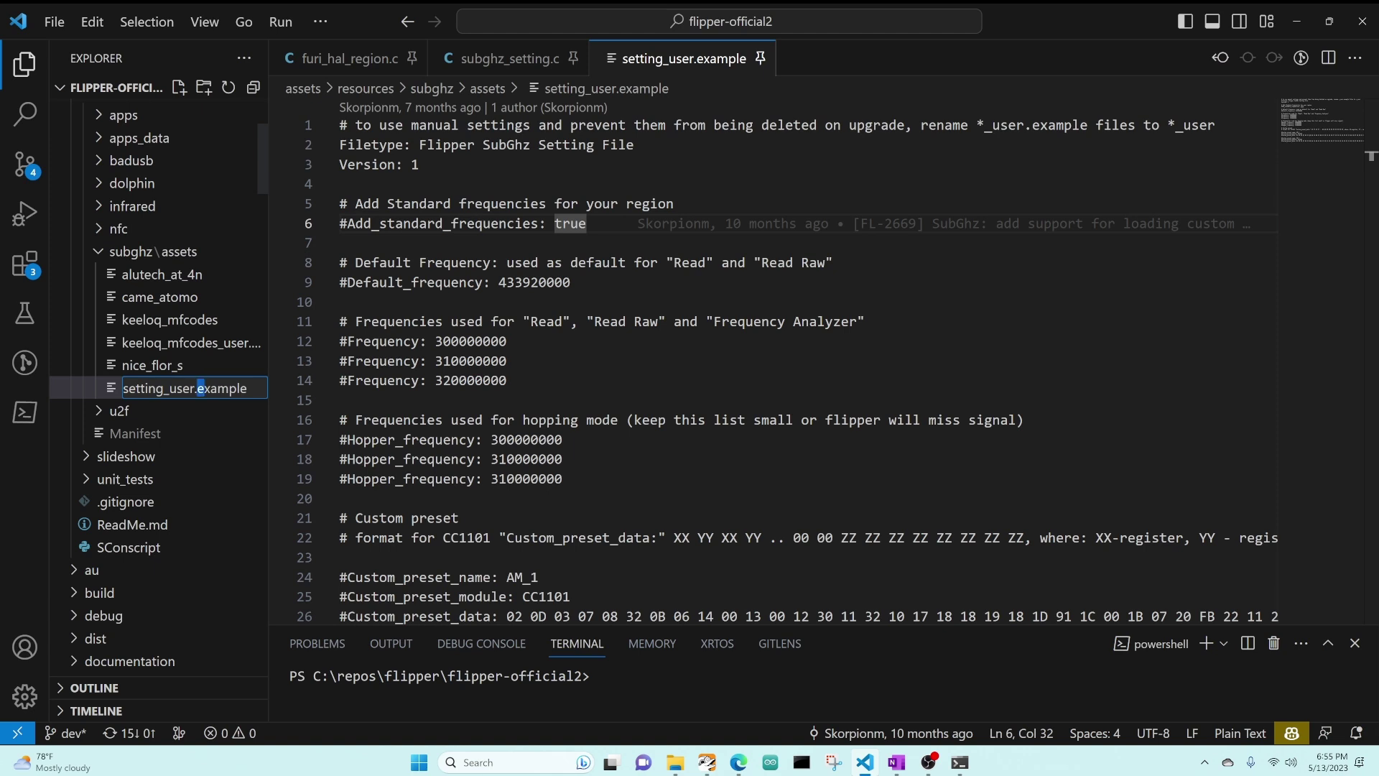
{"action": "double_click", "coordinate": [202, 388]}
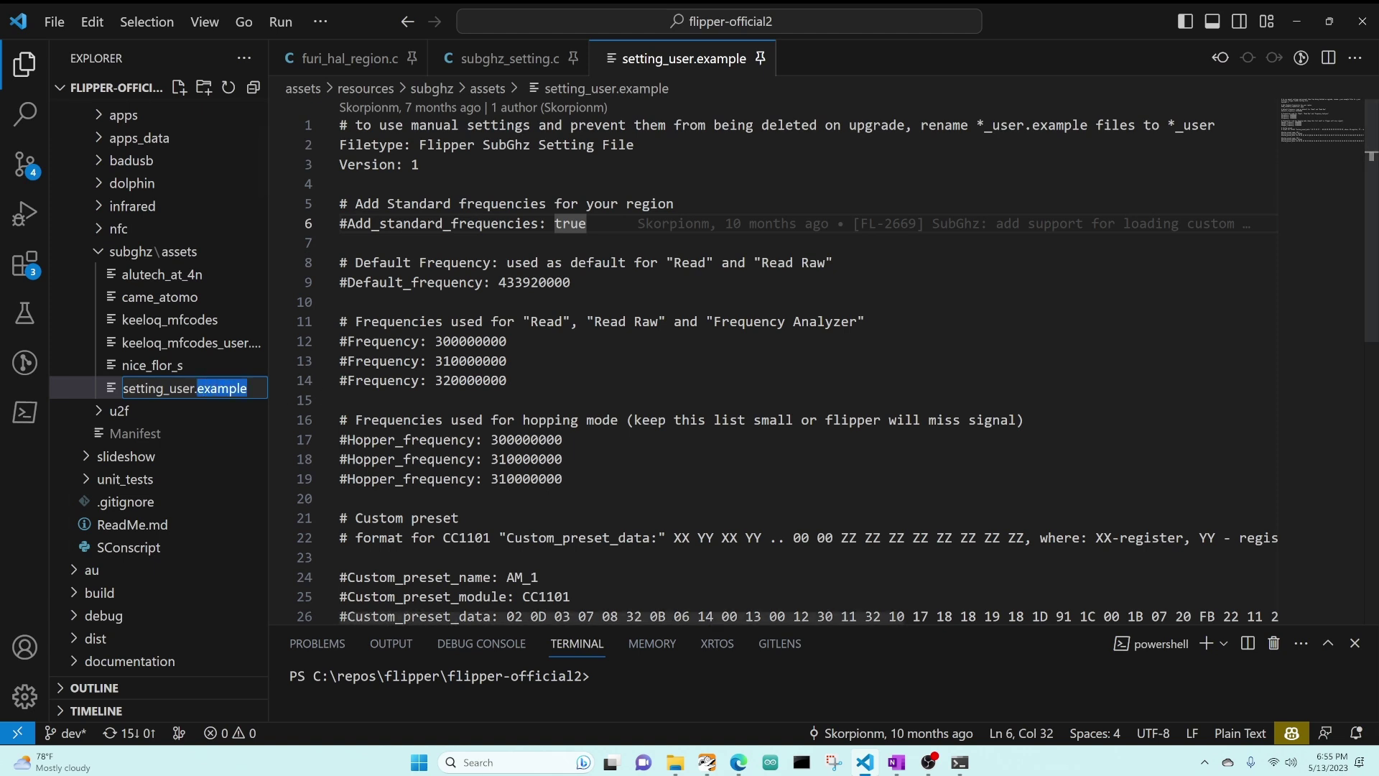
{"action": "key", "text": "BackSpace"}
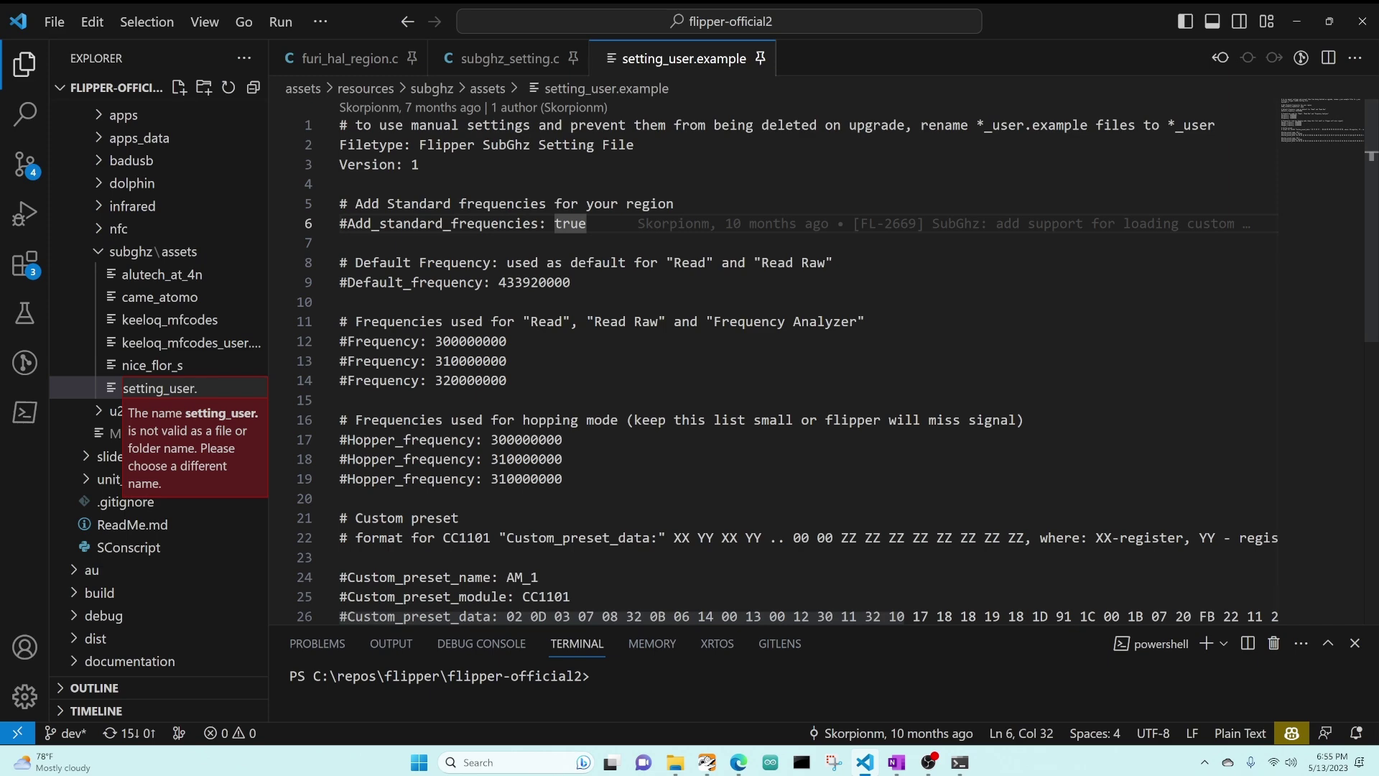
{"action": "key", "text": "BackSpace"}
{"action": "key", "text": "Return"}
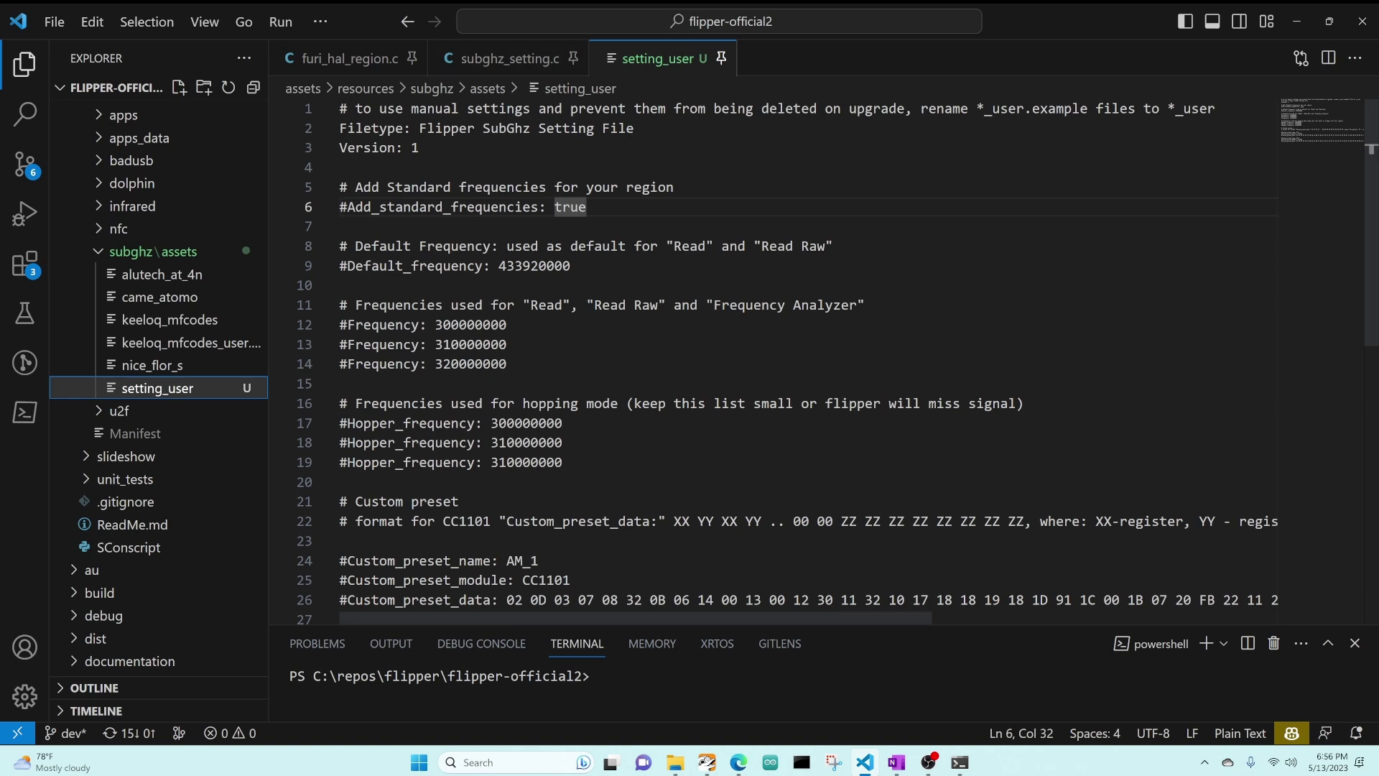
Review the Filetype, Version and Add_standard_frequencies lines in setting_user, and check the standard frequency list in subghz_setting.c
{"action": "left_click_drag", "start_coordinate": [338, 128], "coordinate": [635, 128]}
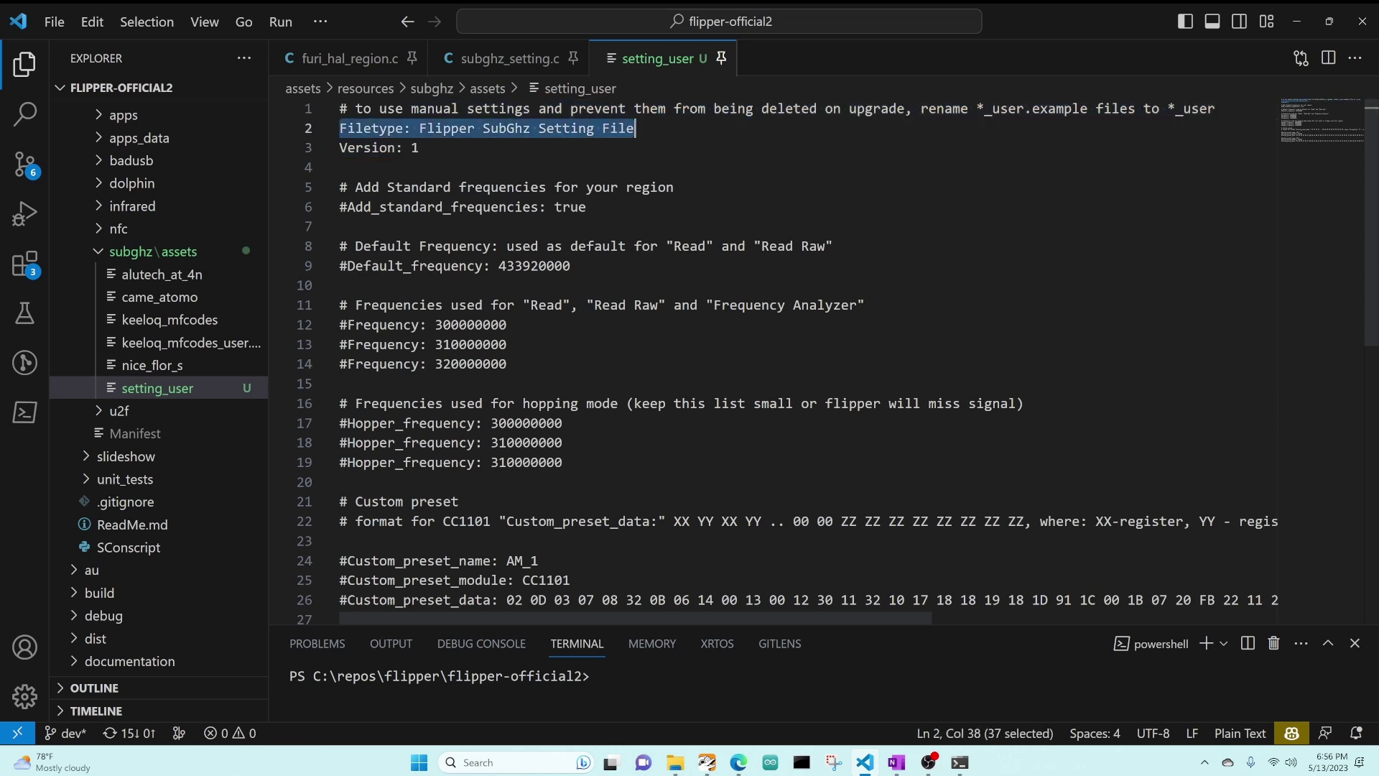
{"action": "left_click", "coordinate": [635, 128]}
{"action": "left_click_drag", "start_coordinate": [339, 147], "coordinate": [421, 147]}
{"action": "left_click", "coordinate": [421, 148]}
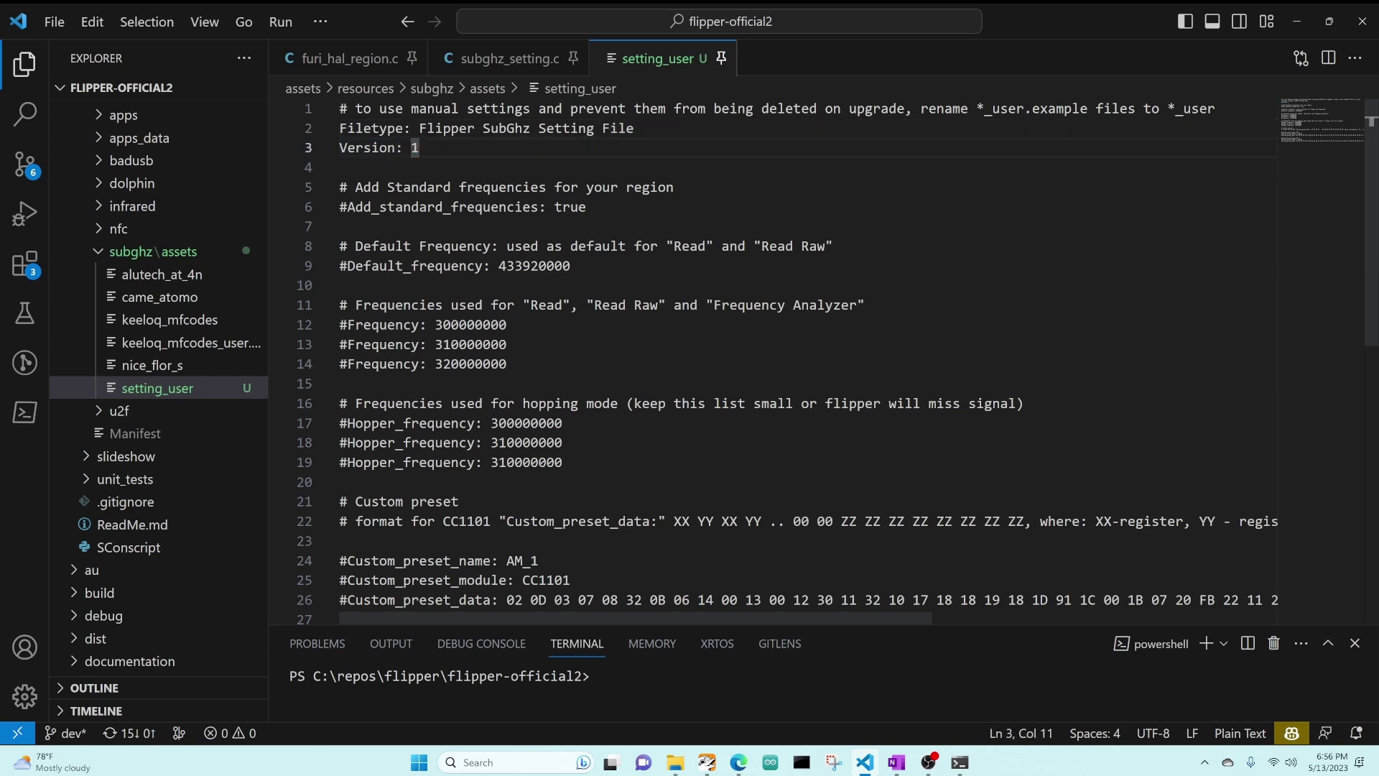
{"action": "left_click_drag", "start_coordinate": [348, 206], "coordinate": [587, 207]}
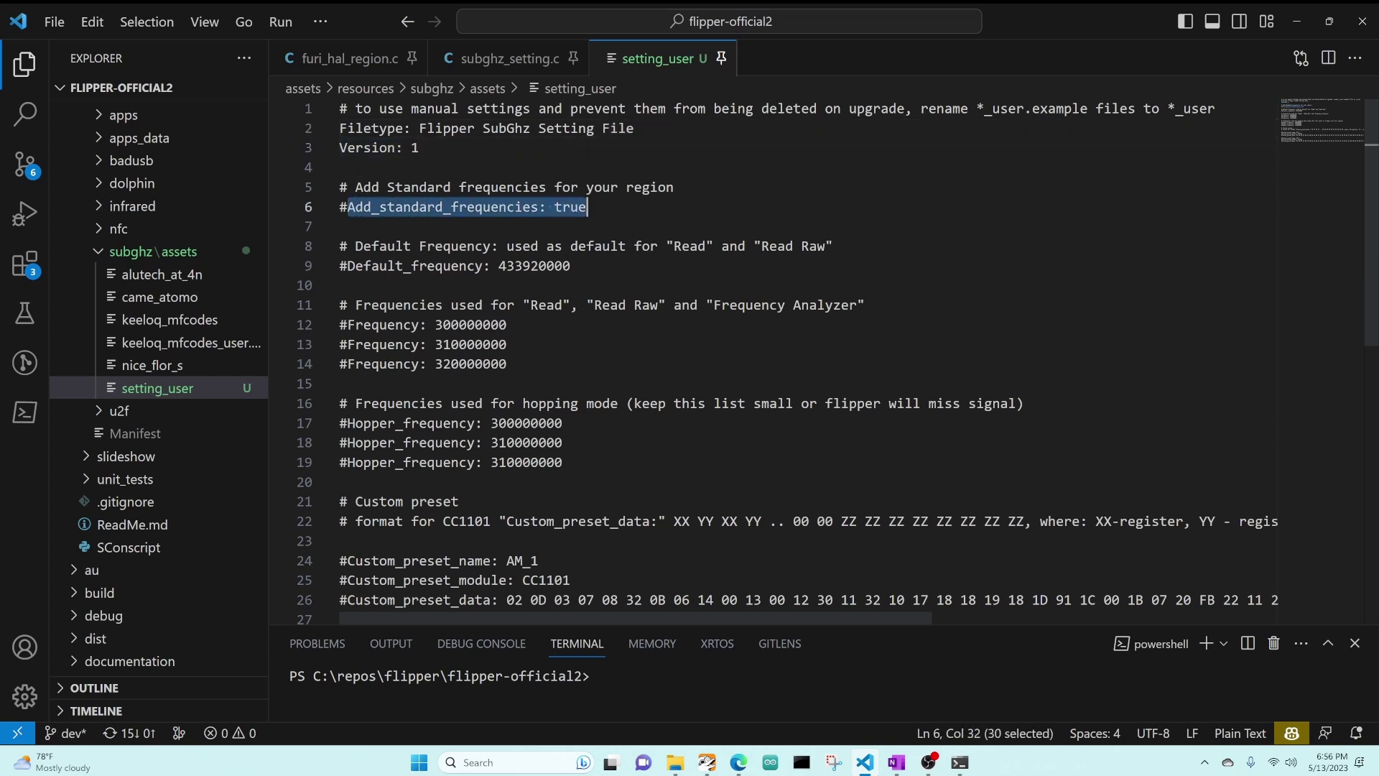
{"action": "left_click", "coordinate": [554, 206]}
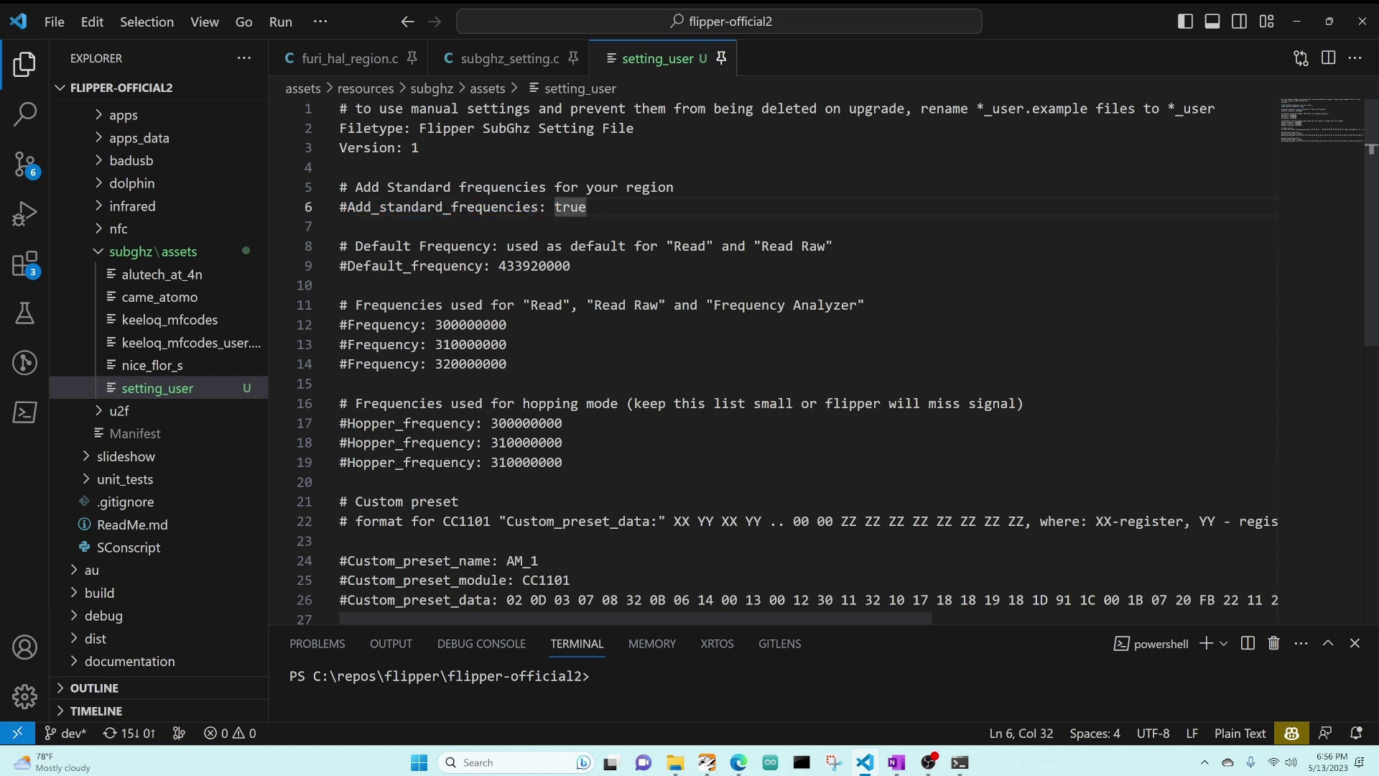
{"action": "left_click_drag", "start_coordinate": [554, 207], "coordinate": [588, 207]}
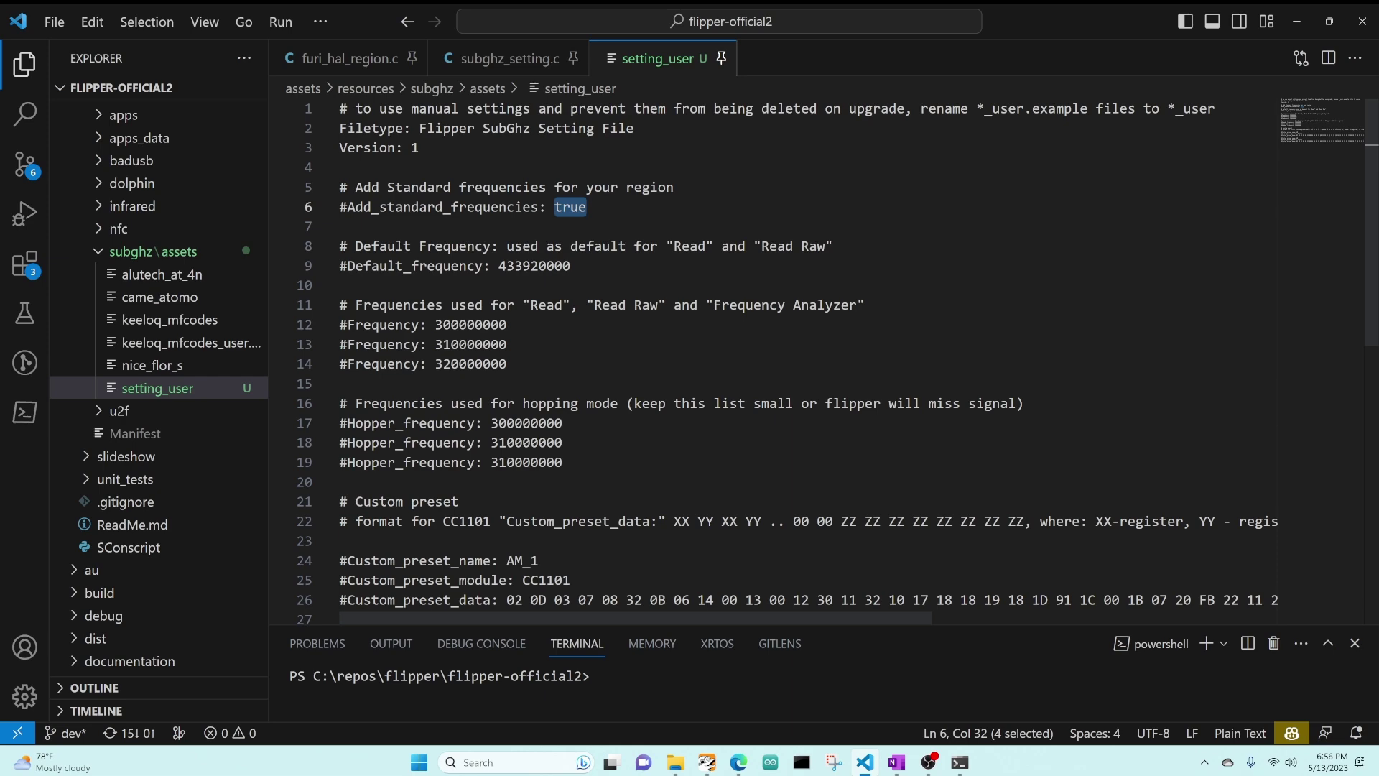
{"action": "left_click", "coordinate": [529, 59]}
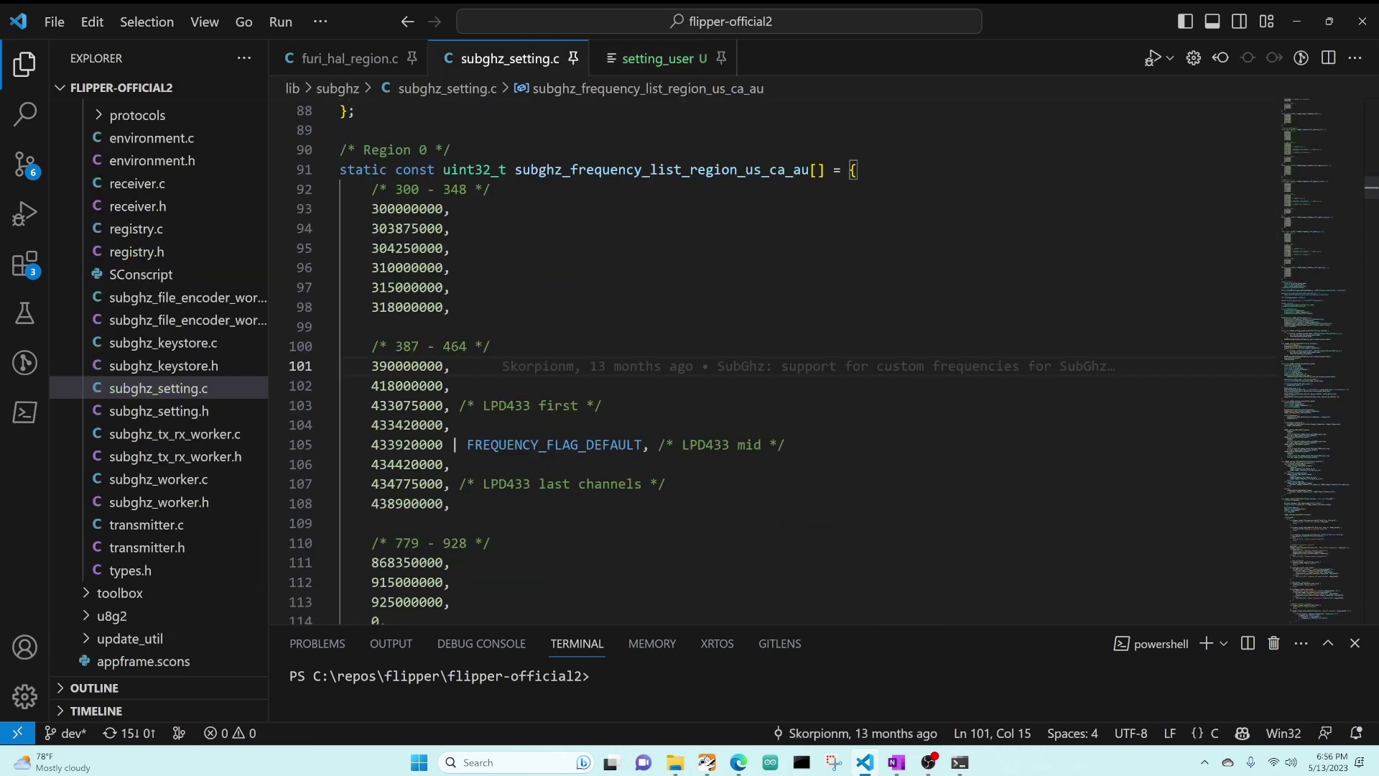
{"action": "left_click", "coordinate": [657, 58]}
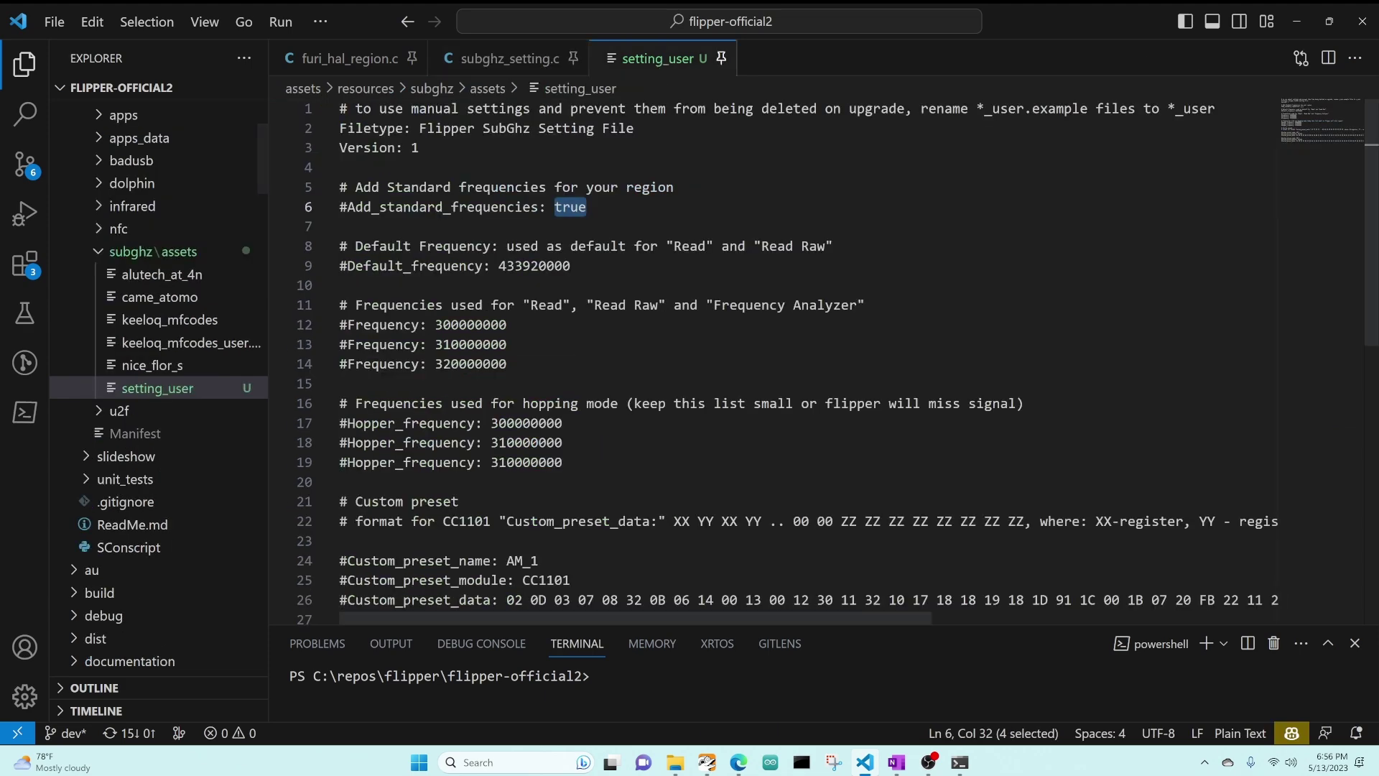
Set Add_standard_frequencies to false in setting_user and uncomment that line
{"action": "left_click", "coordinate": [569, 207]}
{"action": "double_click", "coordinate": [569, 207]}
{"action": "type", "text": "false"}
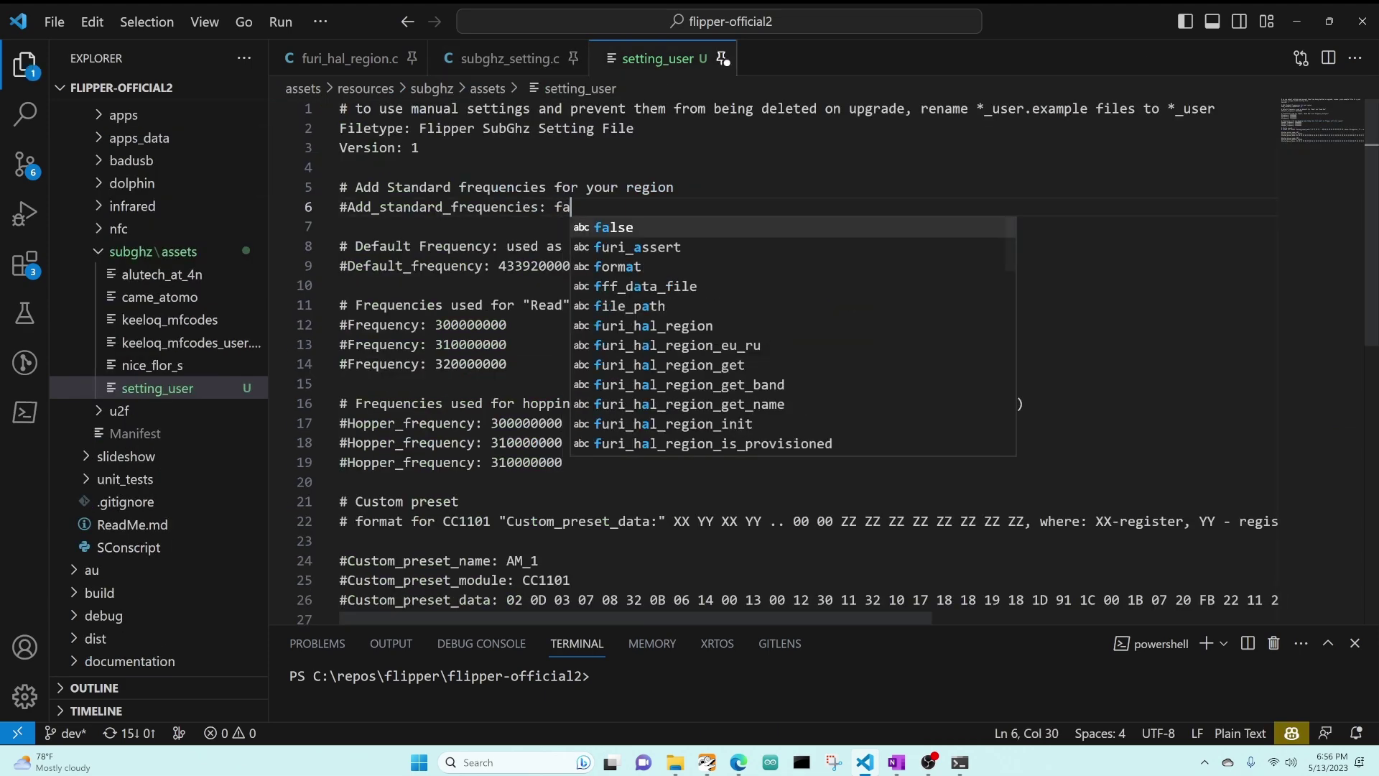
{"action": "left_click", "coordinate": [339, 207]}
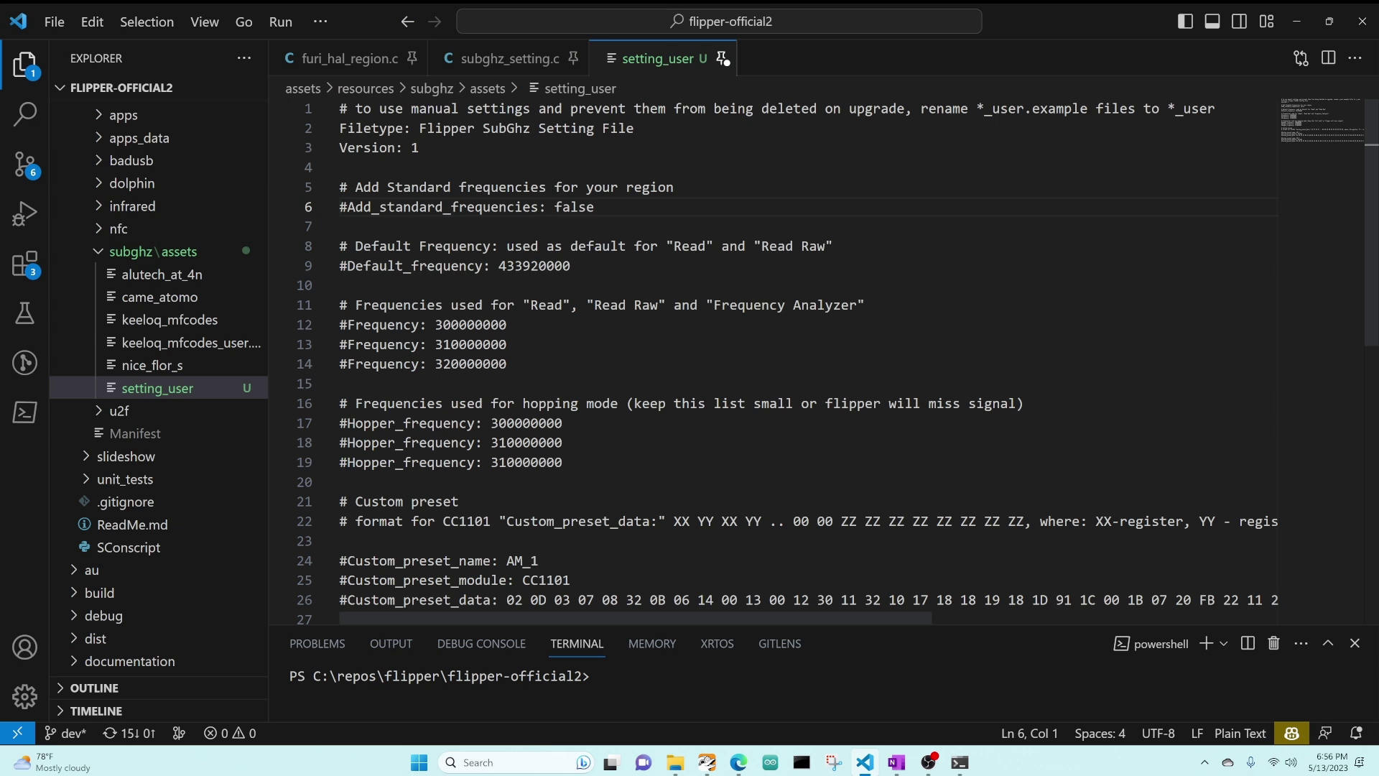
{"action": "key", "text": "Delete"}
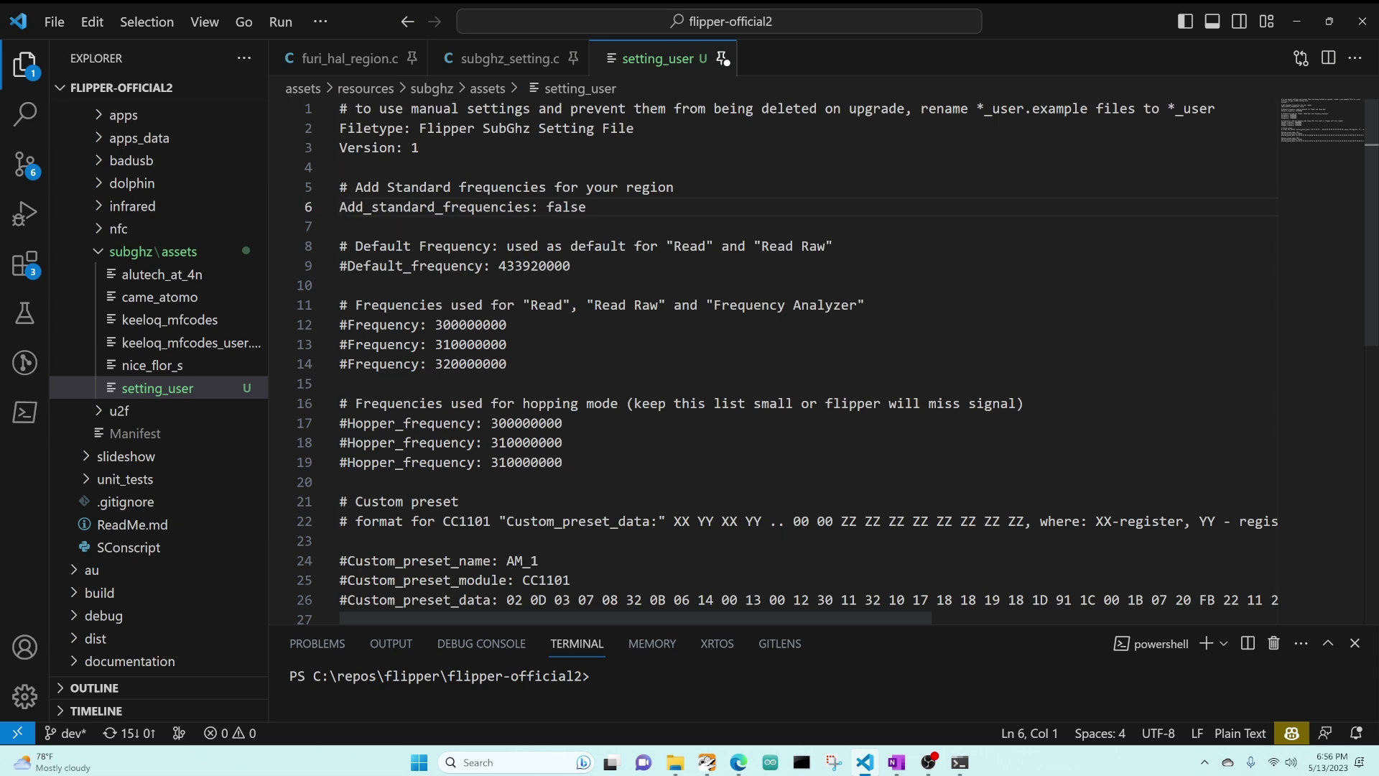
Uncomment the first two Frequency entries, 300000000 and 310000000, in the Read and Frequency Analyzer section
{"action": "left_click", "coordinate": [340, 227]}
{"action": "key", "text": "Down"}
{"action": "key", "text": "Down"}
{"action": "key", "text": "Down"}
{"action": "key", "text": "Down"}
{"action": "key", "text": "Down"}
{"action": "key", "text": "Delete"}
{"action": "key", "text": "Down"}
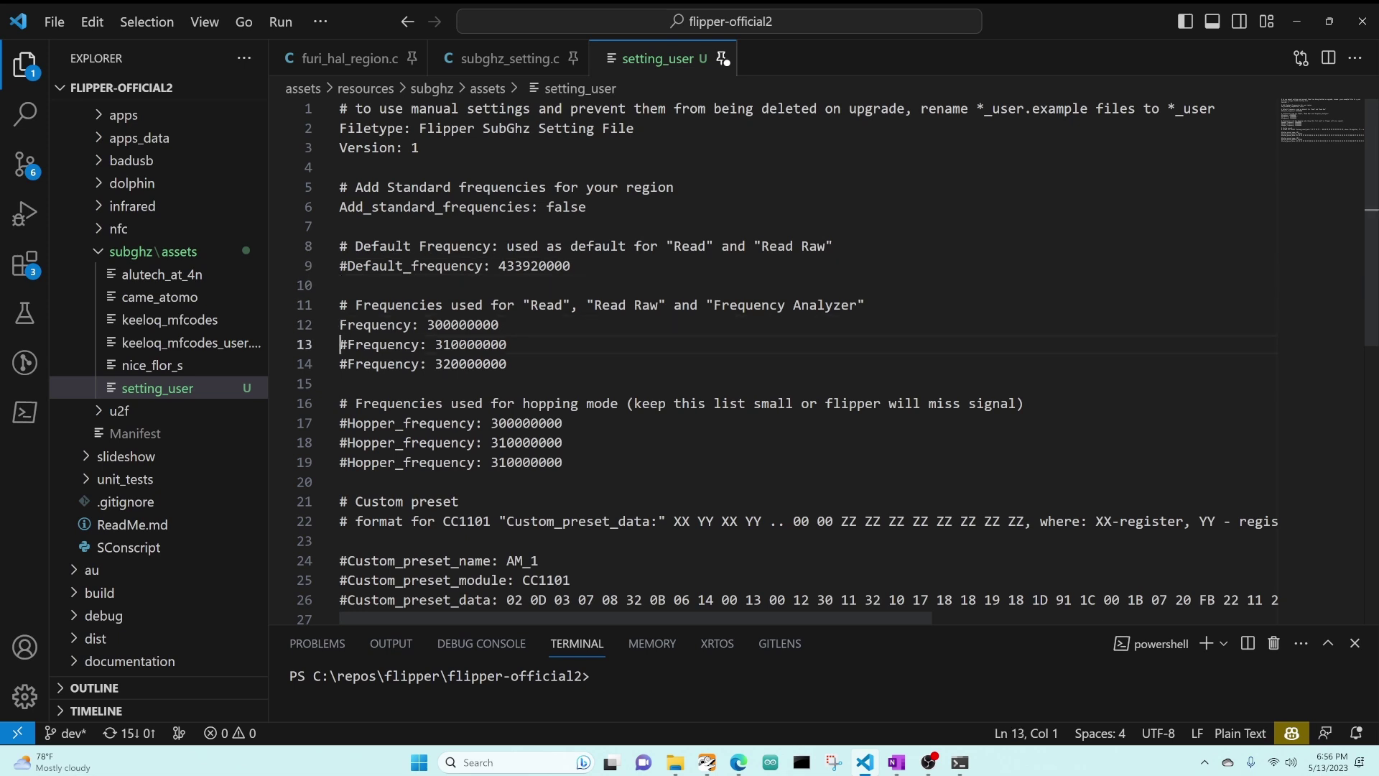
{"action": "key", "text": "Delete"}
{"action": "key", "text": "Up"}
{"action": "key", "text": "shift+Down"}
{"action": "key", "text": "shift+Down"}
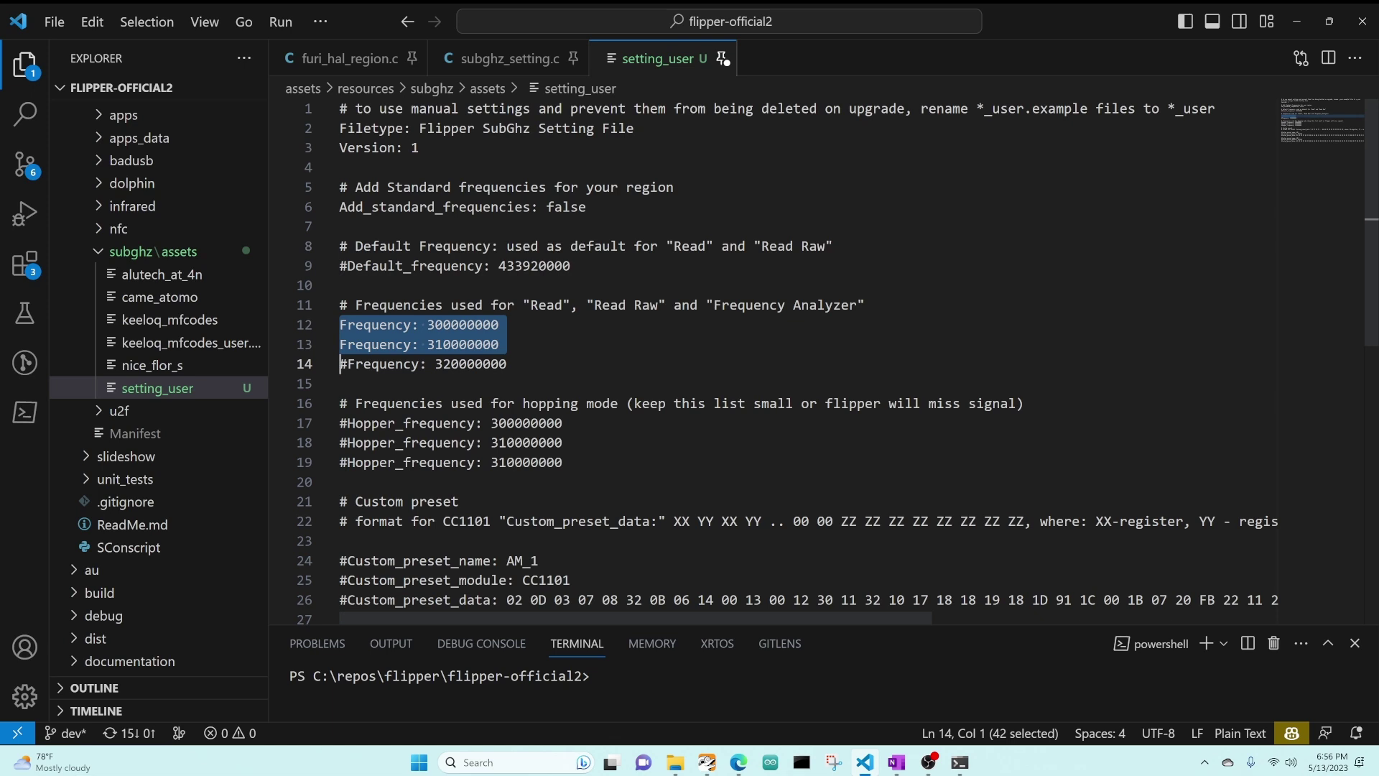
Change the Add_standard_frequencies value to true
{"action": "key", "text": "Up"}
{"action": "key", "text": "Up"}
{"action": "key", "text": "Up"}
{"action": "key", "text": "Up"}
{"action": "key", "text": "Up"}
{"action": "key", "text": "Up"}
{"action": "key", "text": "Up"}
{"action": "key", "text": "Up"}
{"action": "key", "text": "End"}
{"action": "key", "text": "ctrl+shift+Left"}
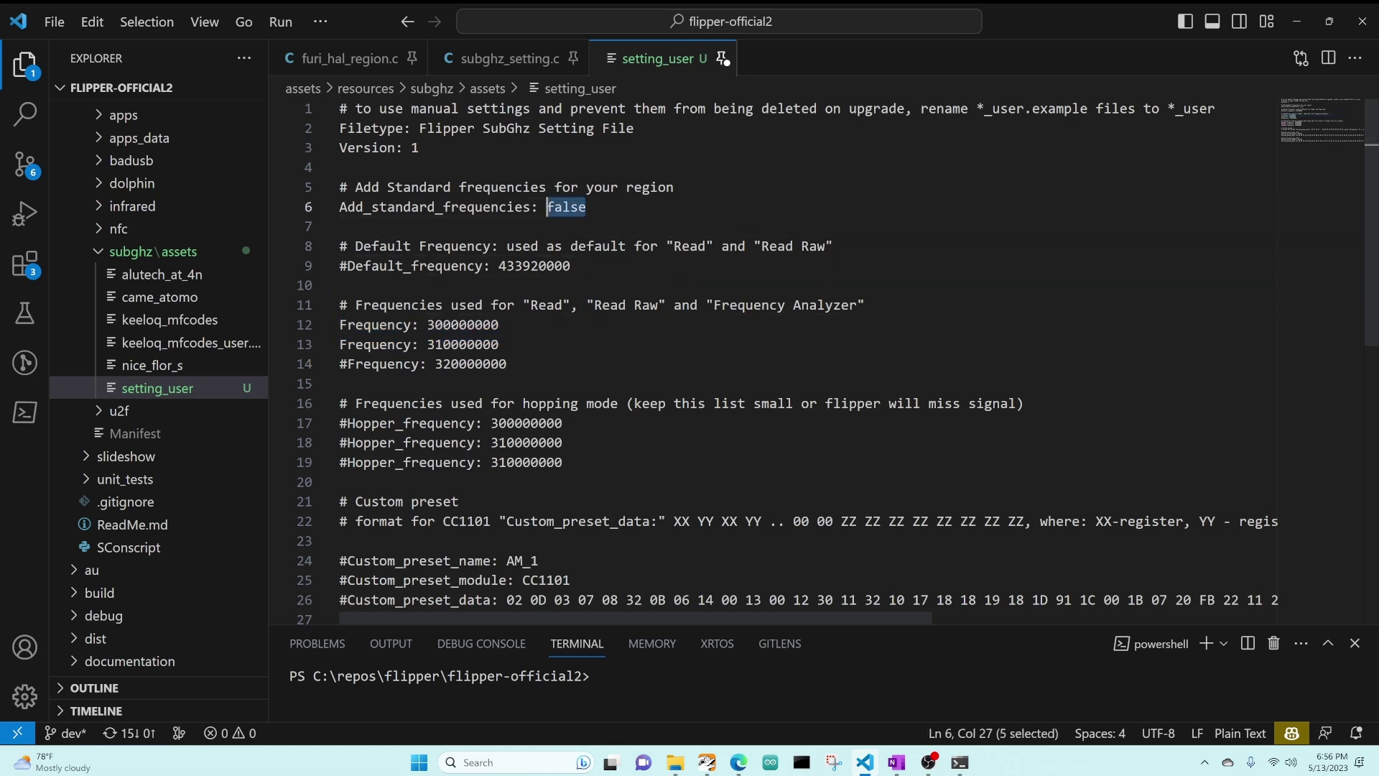
{"action": "type", "text": "true"}
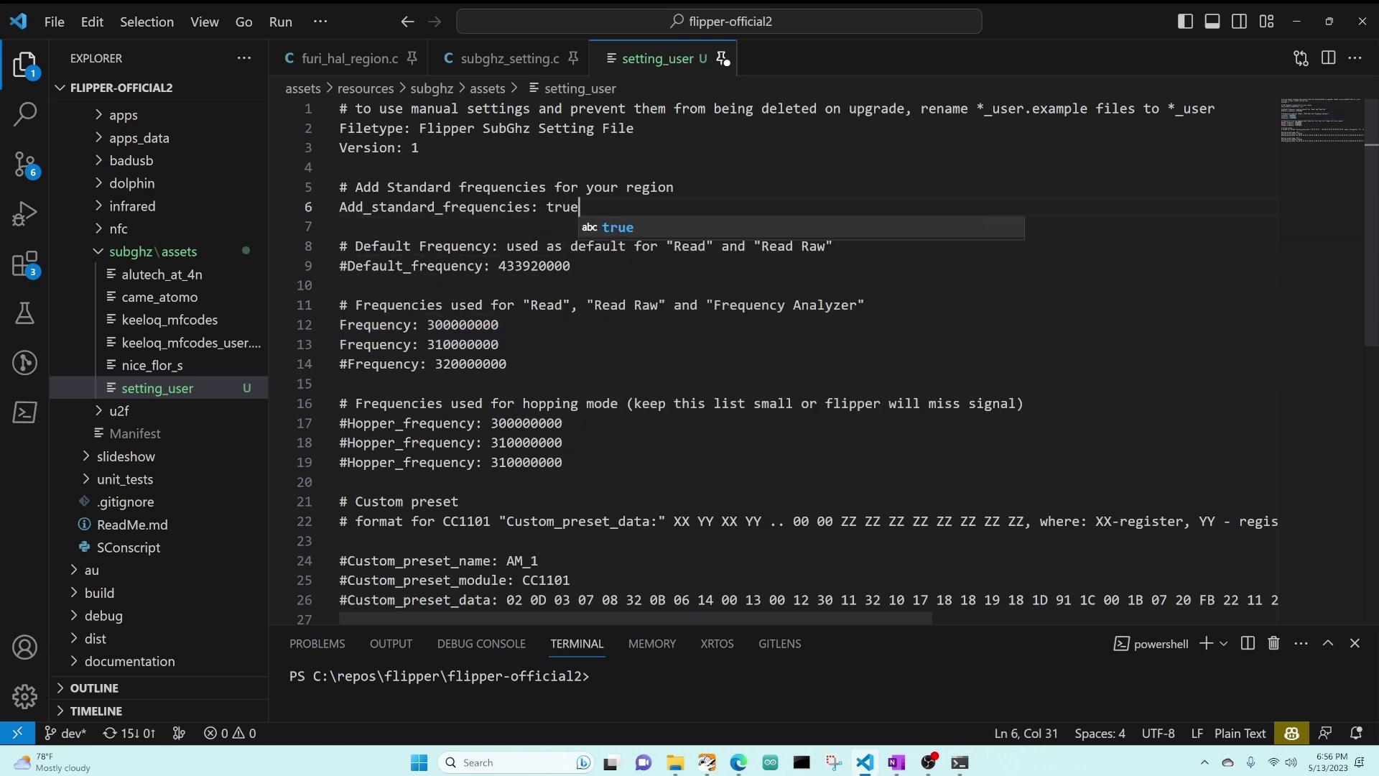
Uncomment the Default_frequency line used for Read and Read Raw
{"action": "key", "text": "Home"}
{"action": "key", "text": "Down"}
{"action": "key", "text": "Down"}
{"action": "key", "text": "Down"}
{"action": "key", "text": "Down"}
{"action": "key", "text": "Down"}
{"action": "key", "text": "Down"}
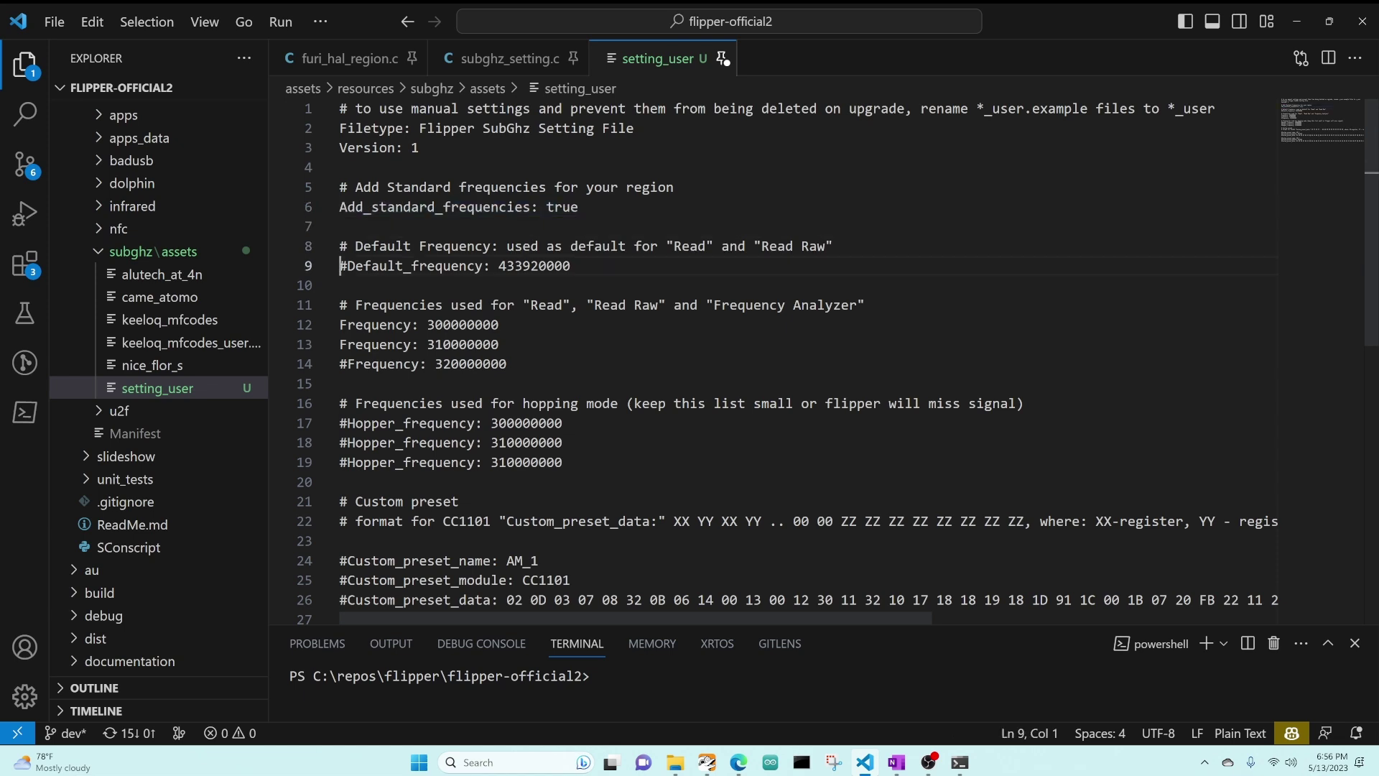
{"action": "key", "text": "shift+Down"}
{"action": "key", "text": "shift+Down"}
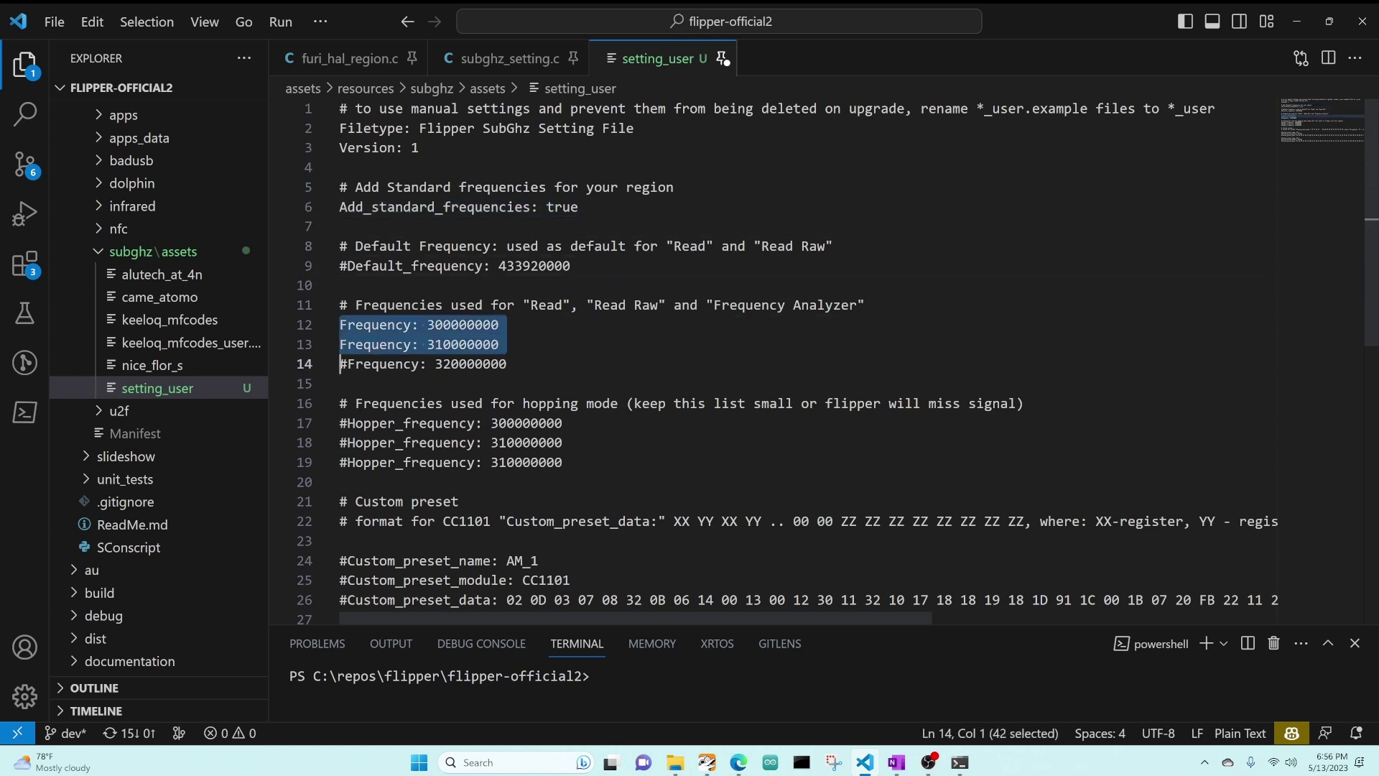
{"action": "key", "text": "Up"}
{"action": "key", "text": "Up"}
{"action": "key", "text": "Up"}
{"action": "key", "text": "Up"}
{"action": "key", "text": "Up"}
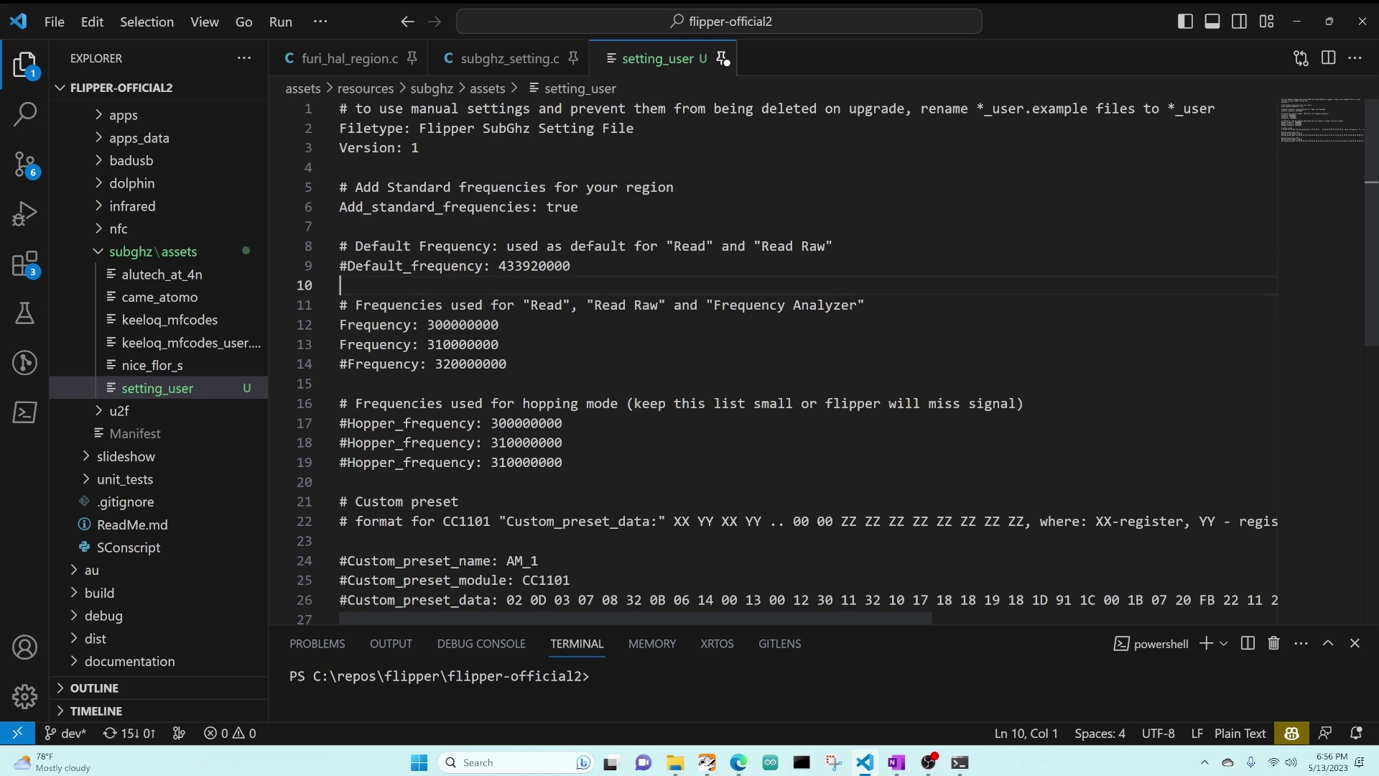
{"action": "key", "text": "Delete"}
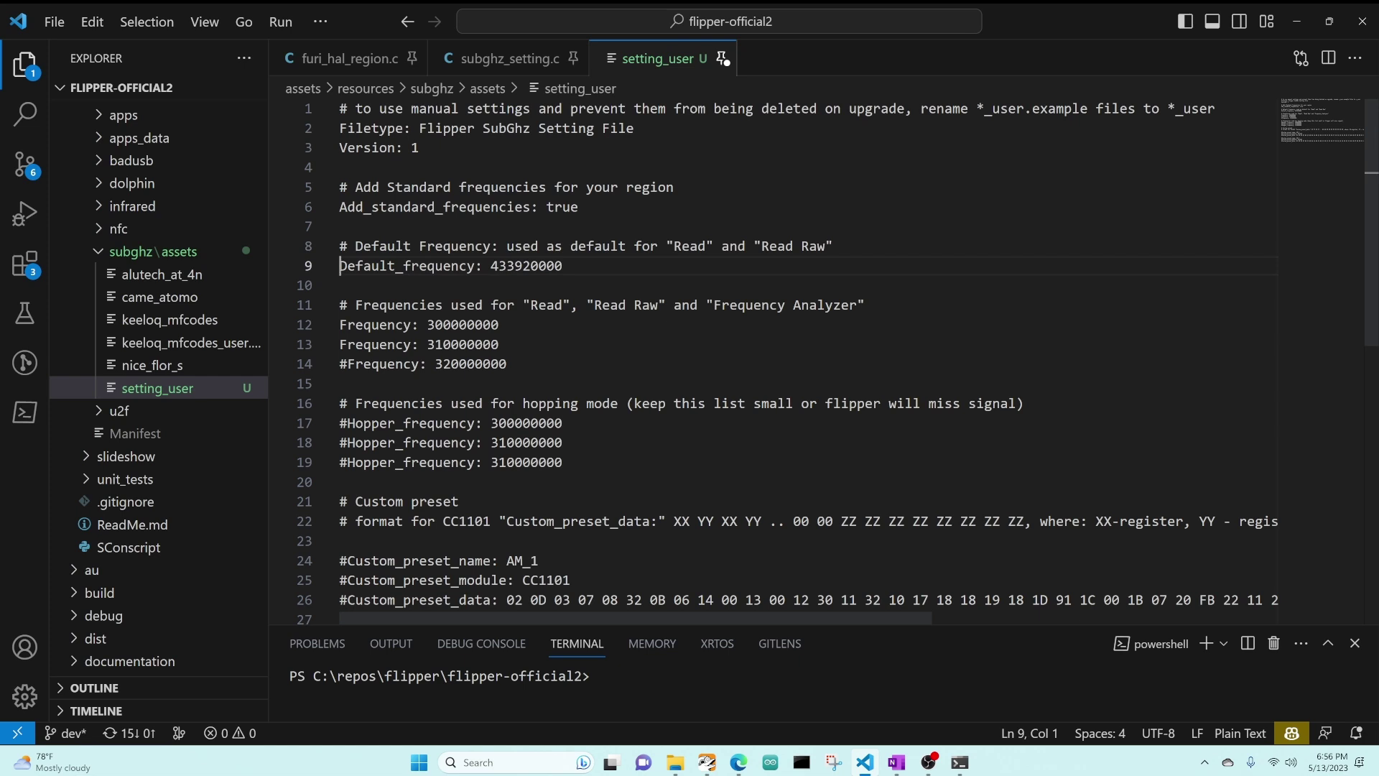
Set the Default_frequency value to 433900000
{"action": "key", "text": "End"}
{"action": "key", "text": "Left"}
{"action": "key", "text": "Left"}
{"action": "key", "text": "Left"}
{"action": "key", "text": "Left"}
{"action": "key", "text": "Left"}
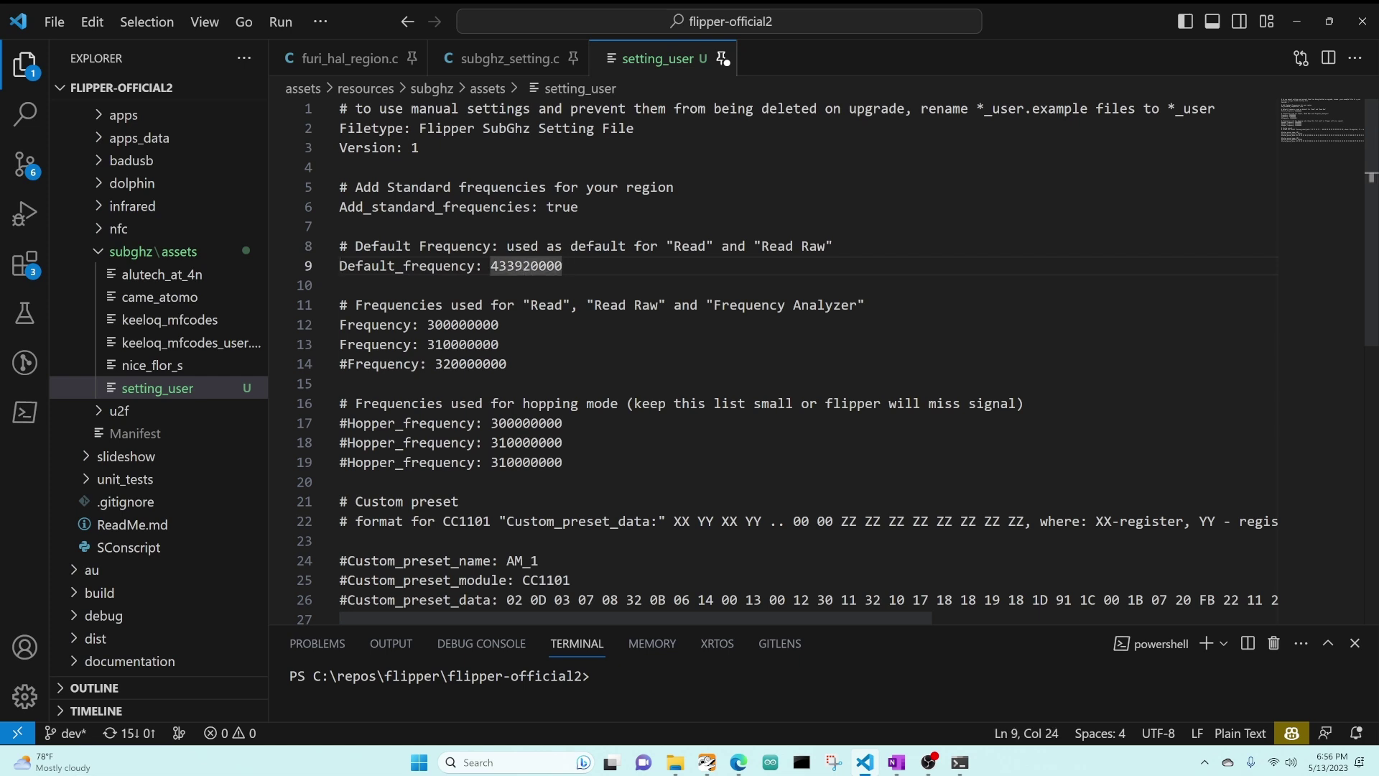
{"action": "type", "text": "0"}
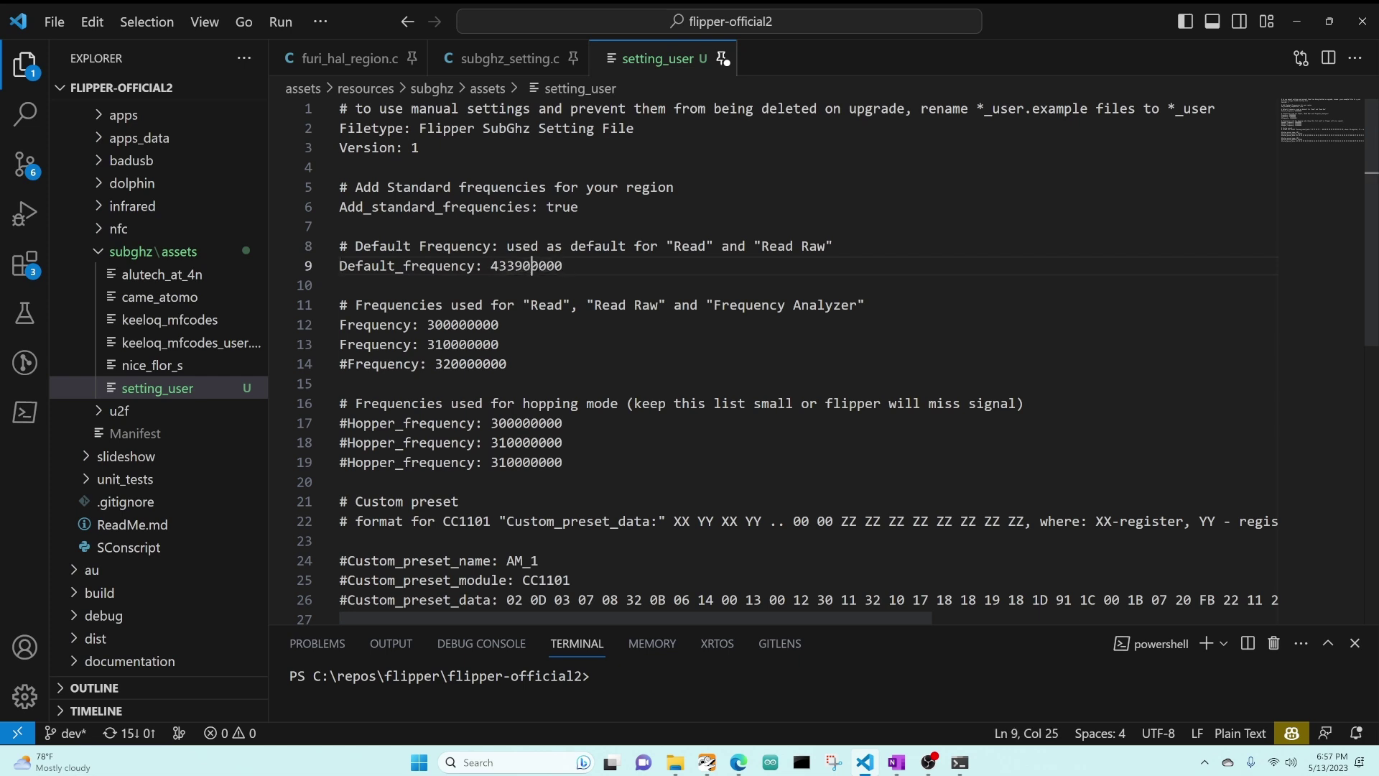
Set the first Frequency entry to 433900000
{"action": "key", "text": "Down"}
{"action": "key", "text": "Down"}
{"action": "key", "text": "Down"}
{"action": "key", "text": "ctrl+shift+Left"}
{"action": "type", "text": "433900000"}
Set the second Frequency entry to 434000000
{"action": "key", "text": "Down"}
{"action": "key", "text": "ctrl+shift+Left"}
{"action": "type", "text": "433900000"}
{"action": "key", "text": "Left"}
{"action": "key", "text": "Left"}
{"action": "key", "text": "Left"}
{"action": "key", "text": "Left"}
{"action": "key", "text": "Left"}
{"action": "key", "text": "BackSpace"}
{"action": "key", "text": "BackSpace"}
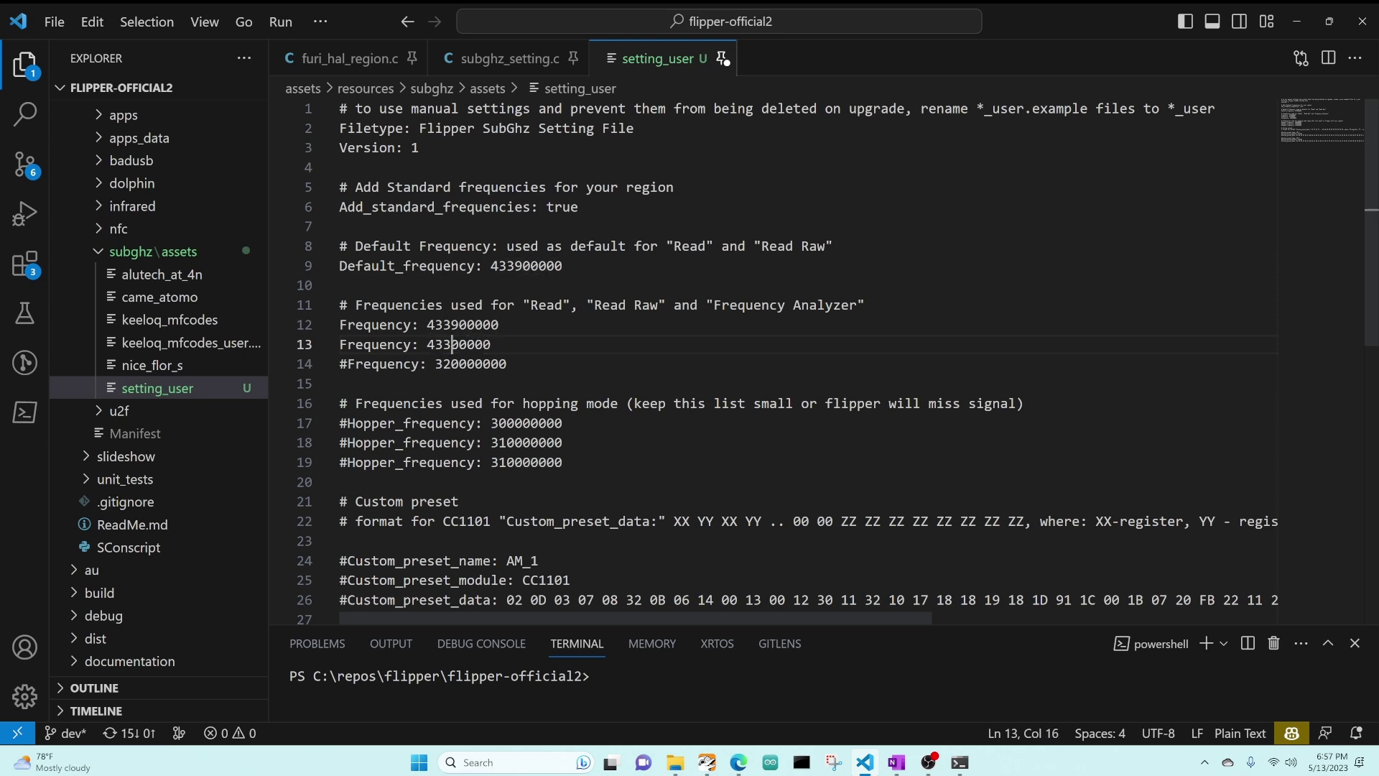
{"action": "type", "text": "40"}
Duplicate the 434000000 Frequency line three times directly below it
{"action": "key", "text": "Home"}
{"action": "key", "text": "shift+alt+Down"}
{"action": "key", "text": "Down"}
{"action": "key", "text": "Up"}
{"action": "key", "text": "shift+alt+Down"}
{"action": "key", "text": "shift+alt+Down"}
{"action": "key", "text": "Up"}
{"action": "key", "text": "Up"}
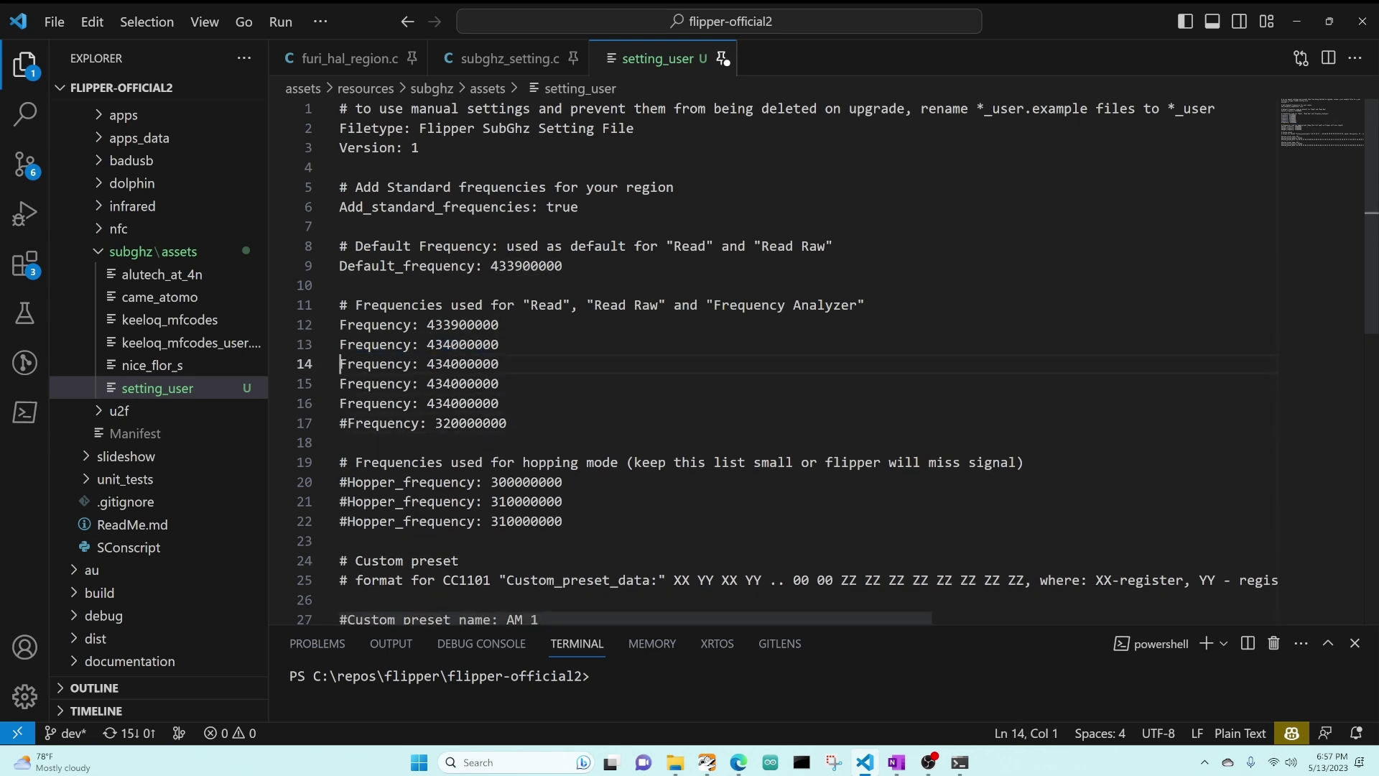
Change the three duplicated Frequency entries to 434100000, 434200000 and 434300000
{"action": "key", "text": "End"}
{"action": "key", "text": "Left"}
{"action": "key", "text": "Left"}
{"action": "key", "text": "Left"}
{"action": "key", "text": "Left"}
{"action": "key", "text": "Left"}
{"action": "key", "text": "BackSpace"}
{"action": "type", "text": "1"}
{"action": "key", "text": "Down"}
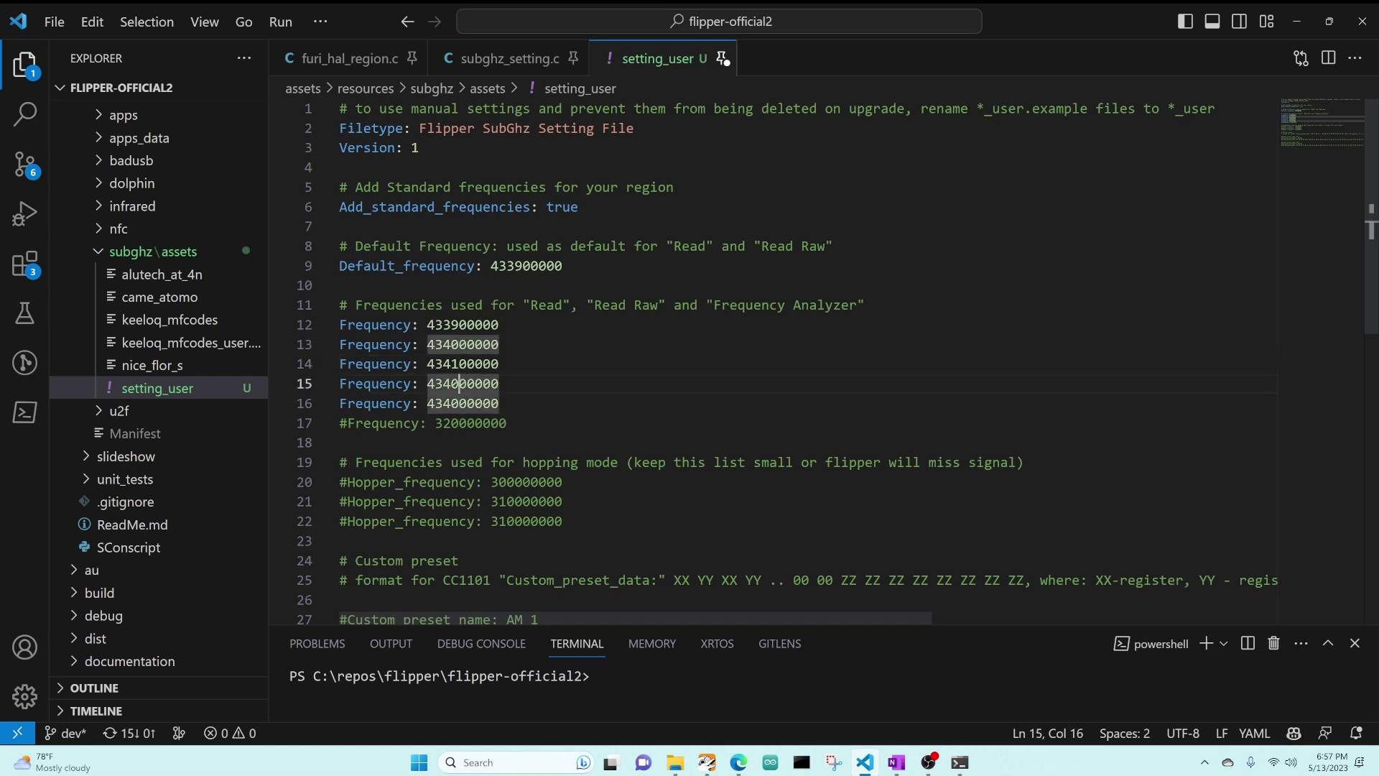
{"action": "key", "text": "BackSpace"}
{"action": "type", "text": "2"}
{"action": "key", "text": "Down"}
{"action": "key", "text": "BackSpace"}
{"action": "type", "text": "3"}
Delete the remaining commented-out Frequency line for 320000000
{"action": "key", "text": "Down"}
{"action": "key", "text": "Home"}
{"action": "key", "text": "shift+Down"}
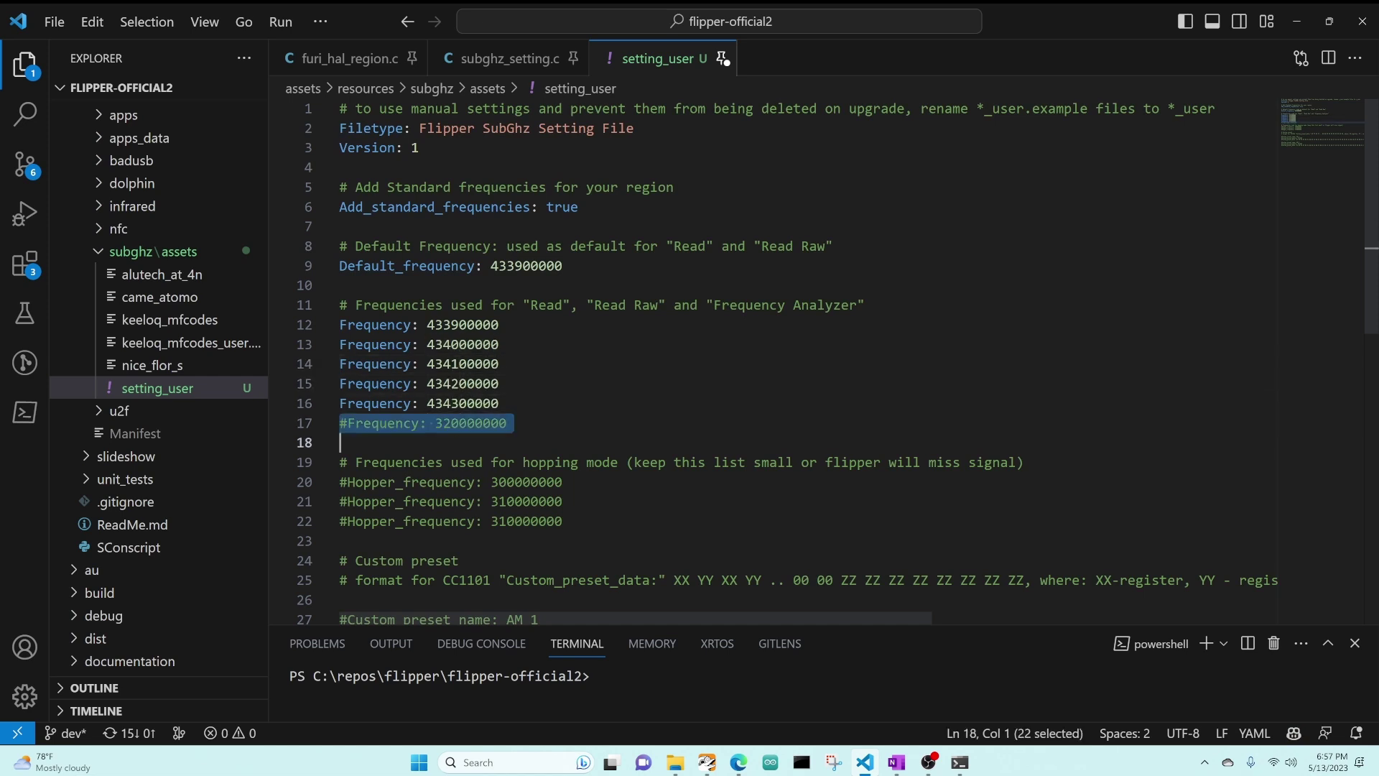
{"action": "key", "text": "BackSpace"}
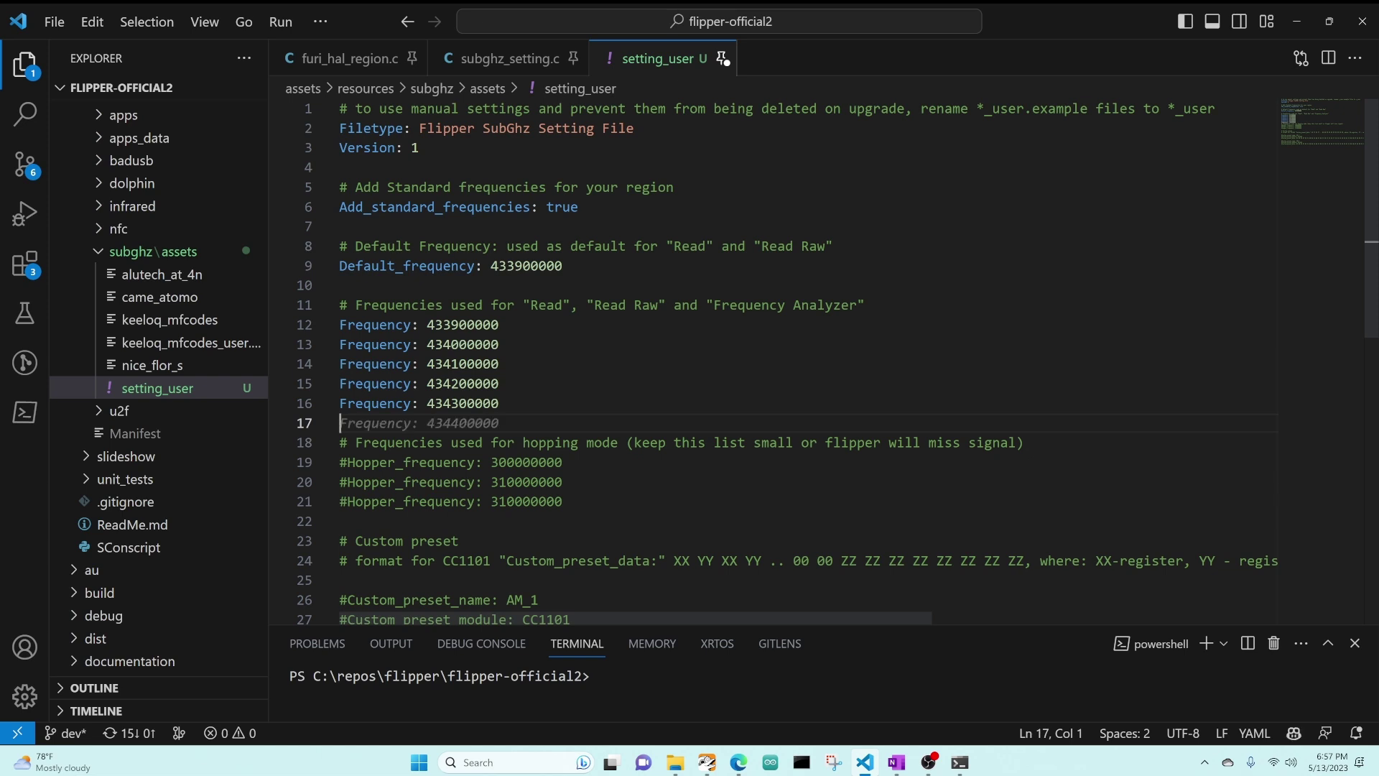
Uncomment the first Hopper_frequency entry, 300000000, in the hopping mode section
{"action": "key", "text": "Up"}
{"action": "key", "text": "Down"}
{"action": "key", "text": "Down"}
{"action": "key", "text": "Down"}
{"action": "key", "text": "Down"}
{"action": "key", "text": "Down"}
{"action": "key", "text": "Up"}
{"action": "key", "text": "Up"}
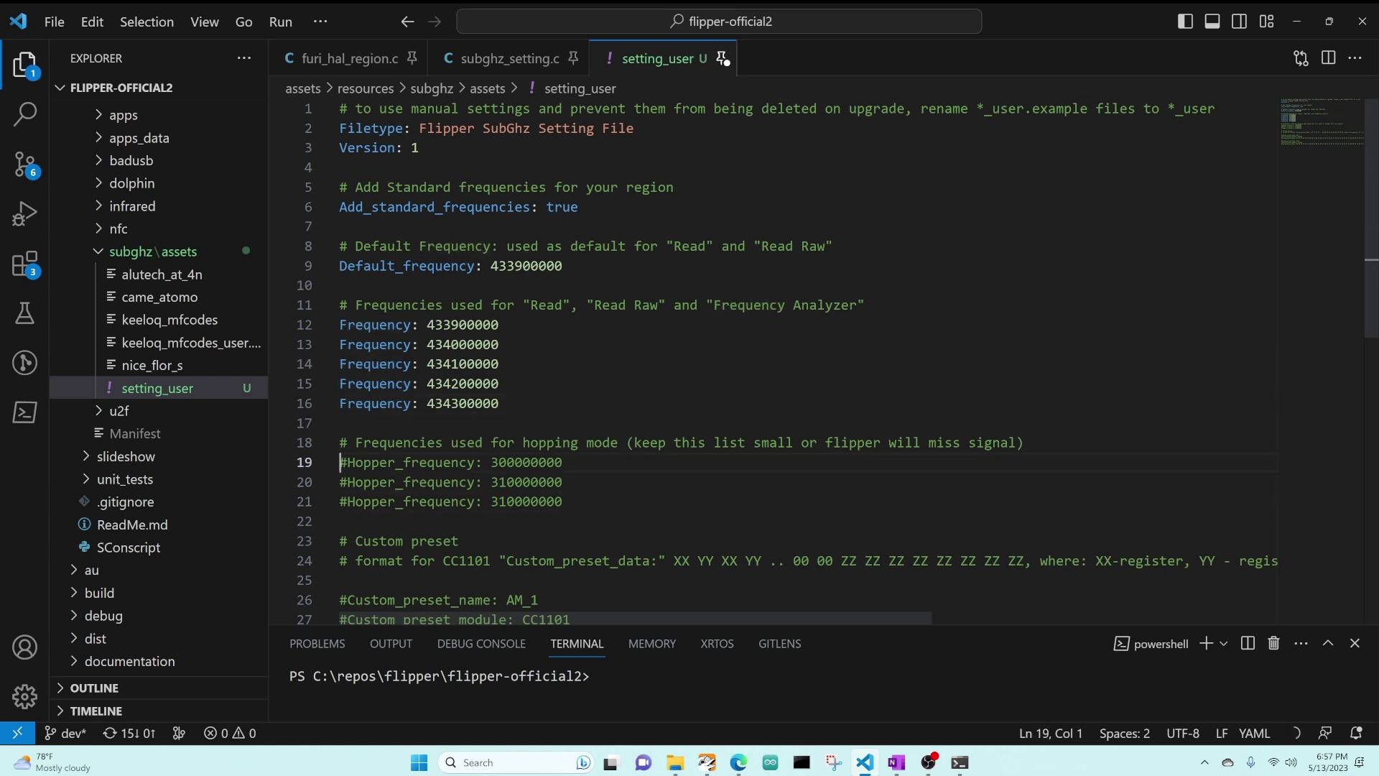
{"action": "key", "text": "Delete"}
{"action": "key", "text": "shift+Down"}
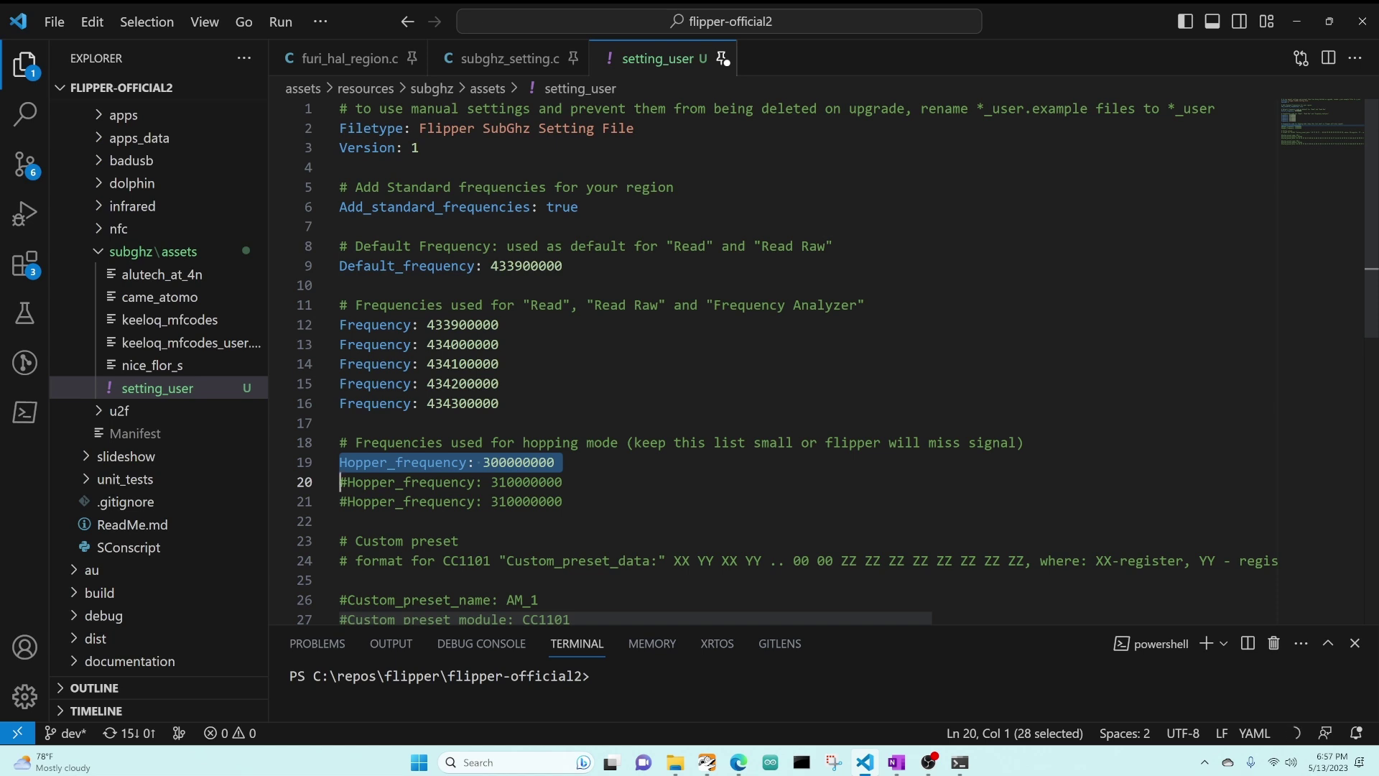
{"action": "key", "text": "Down"}
{"action": "key", "text": "Up"}
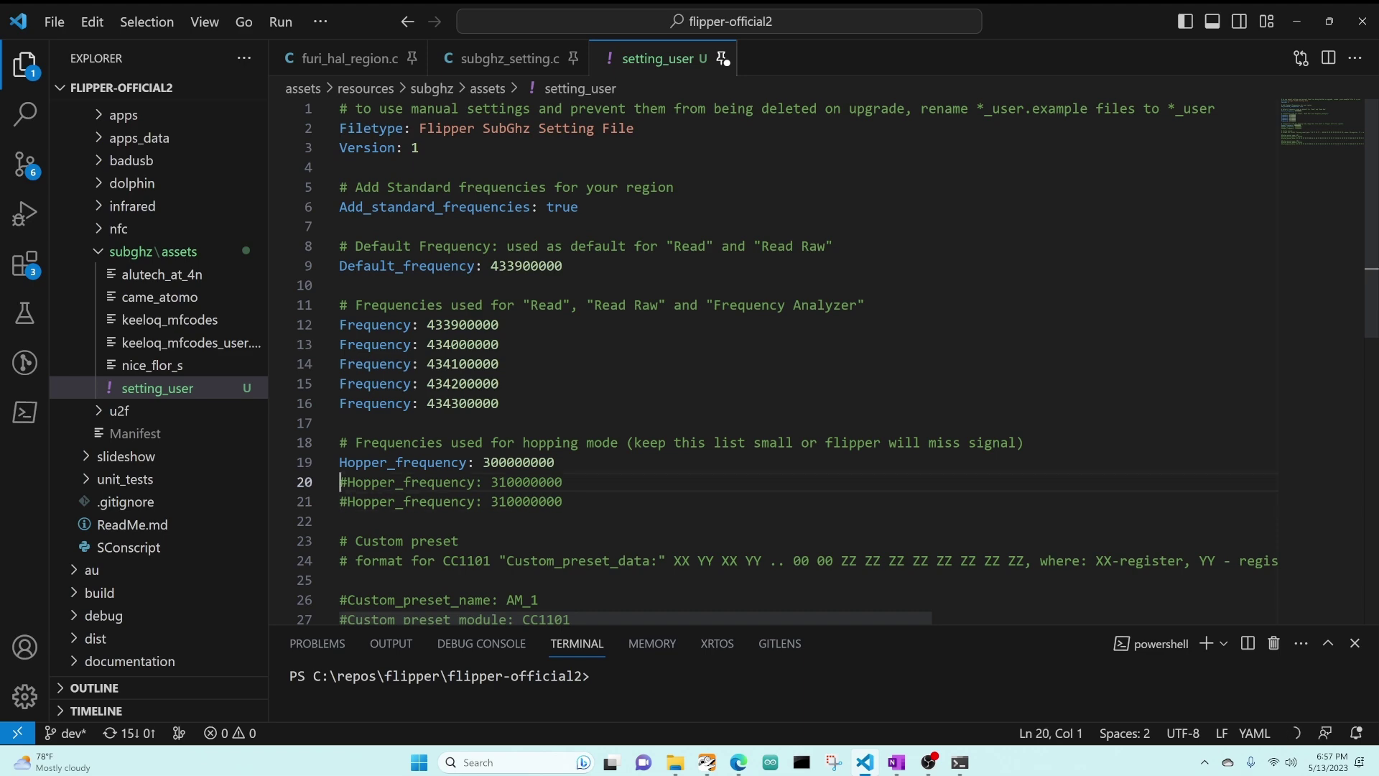
Examine the custom preset format comment and the AM_1 and AM_2 examples at the end of setting_user
{"action": "key", "text": "Down"}
{"action": "key", "text": "Down"}
{"action": "scroll", "coordinate": [773, 359], "scroll_direction": "down", "scroll_amount": 4}
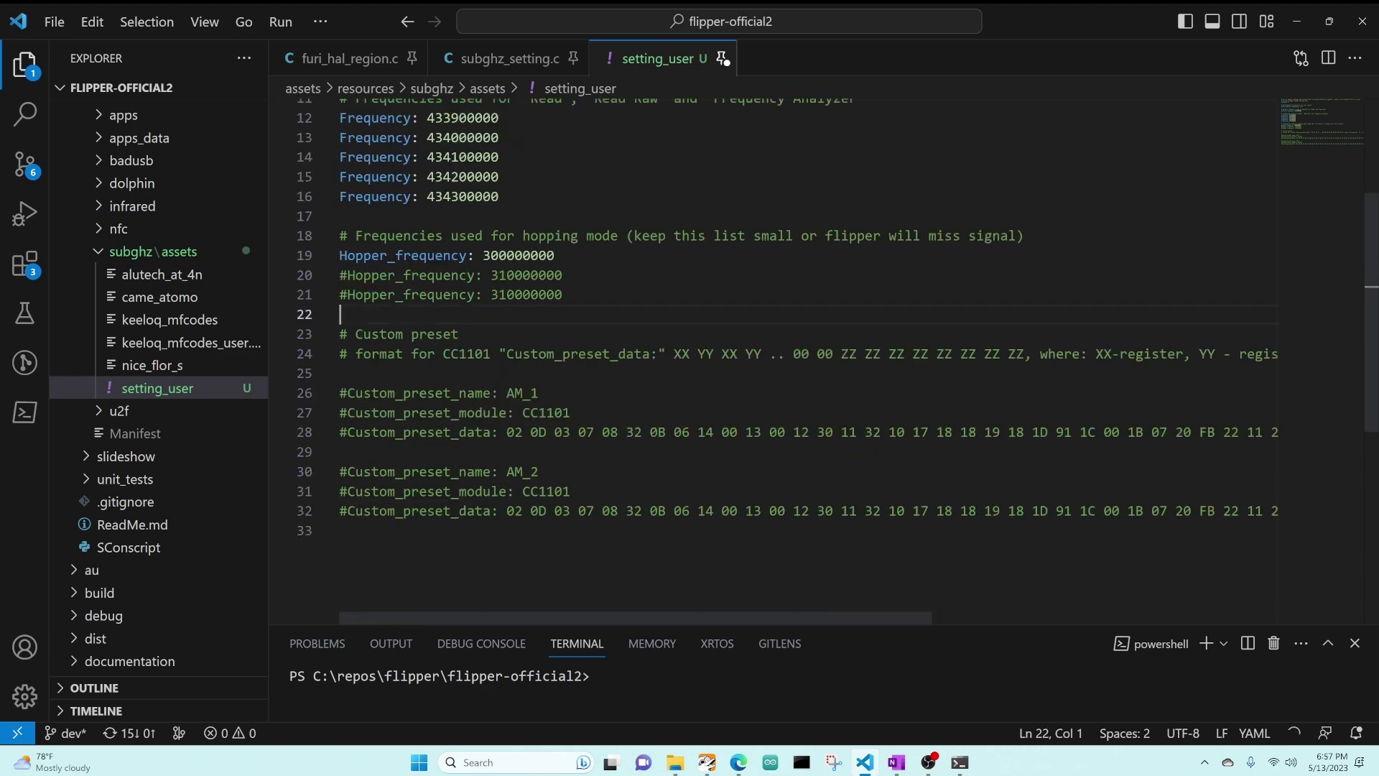
Append the AM_102 custom preset block (CC1101, AM, OOK, 102KHz bandwidth, async) to the end of setting_user and save the file
{"action": "key", "text": "ctrl+End"}
{"action": "key", "text": "ctrl+v"}
{"action": "key", "text": "Home"}
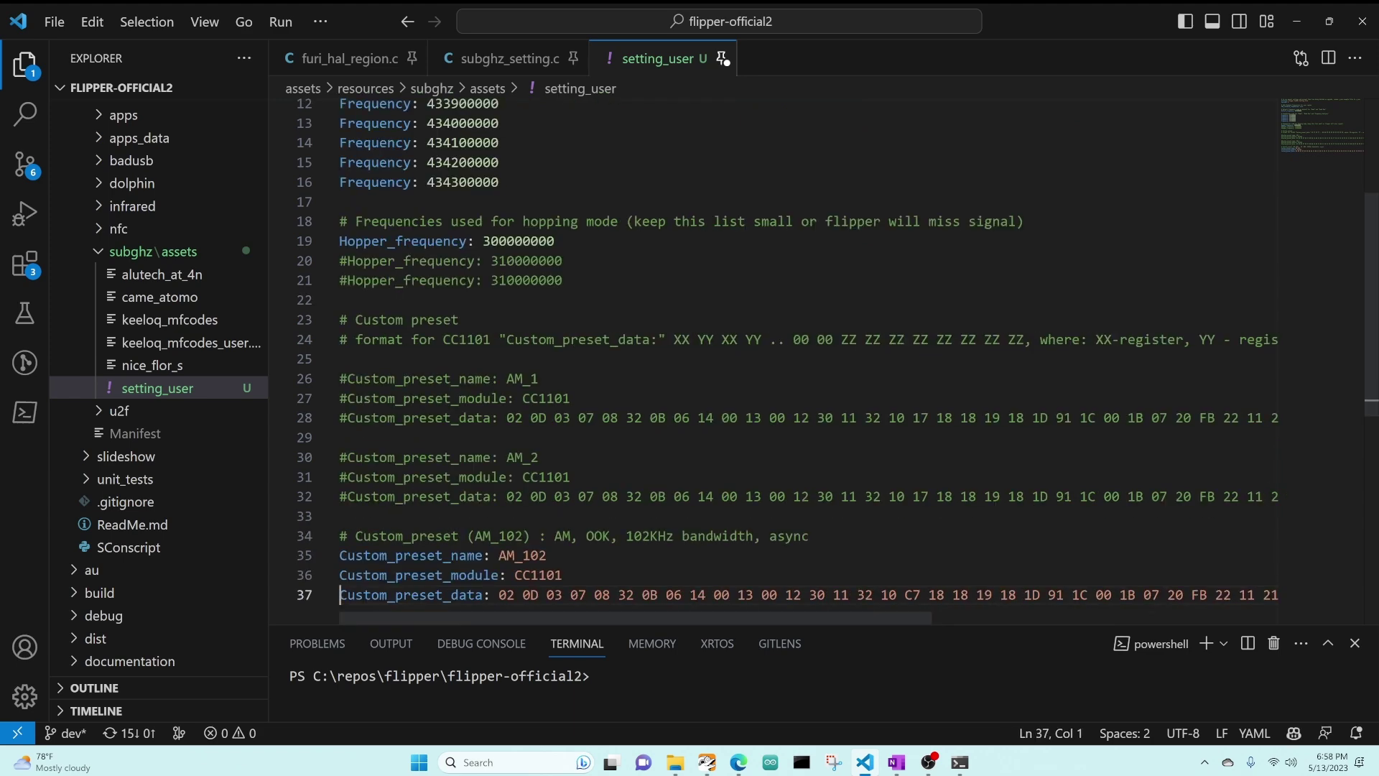
{"action": "key", "text": "End"}
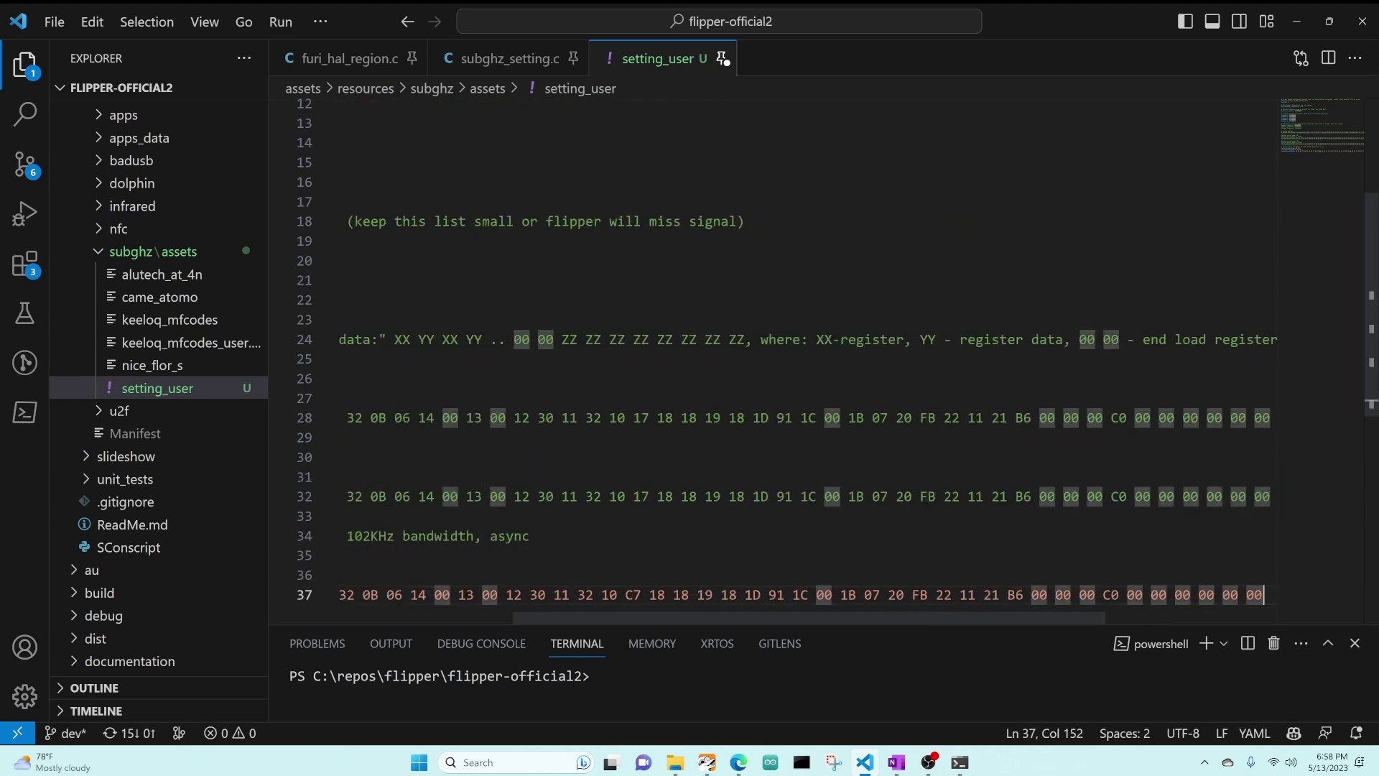
{"action": "key", "text": "Return"}
{"action": "key", "text": "ctrl+s"}
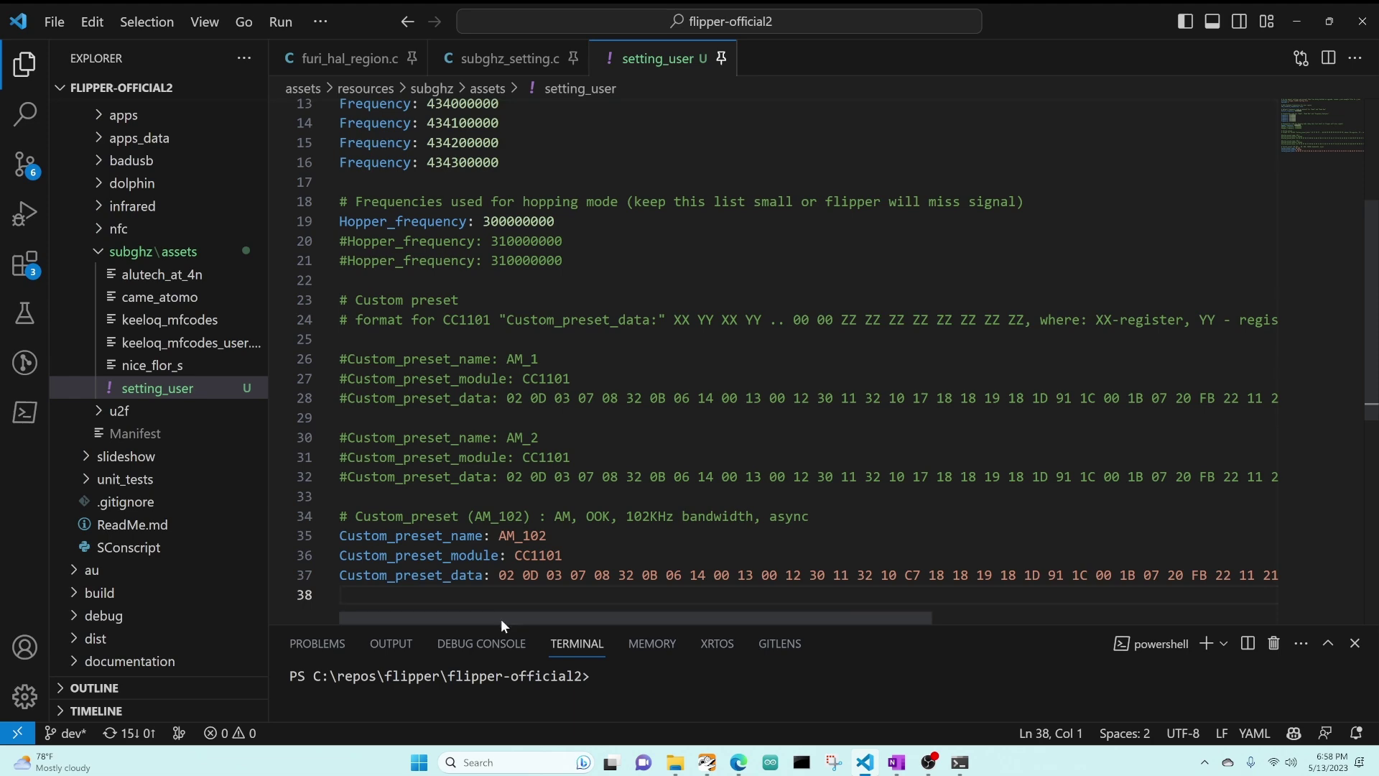
Reveal the setting_user file in File Explorer and move that window aside to make room for qFlipper
{"action": "left_click_drag", "start_coordinate": [502, 619], "coordinate": [431, 593]}
{"action": "left_click", "coordinate": [338, 359]}
{"action": "left_click", "coordinate": [508, 379]}
{"action": "scroll", "coordinate": [508, 378], "scroll_direction": "up", "scroll_amount": 4}
{"action": "right_click", "coordinate": [174, 385]}
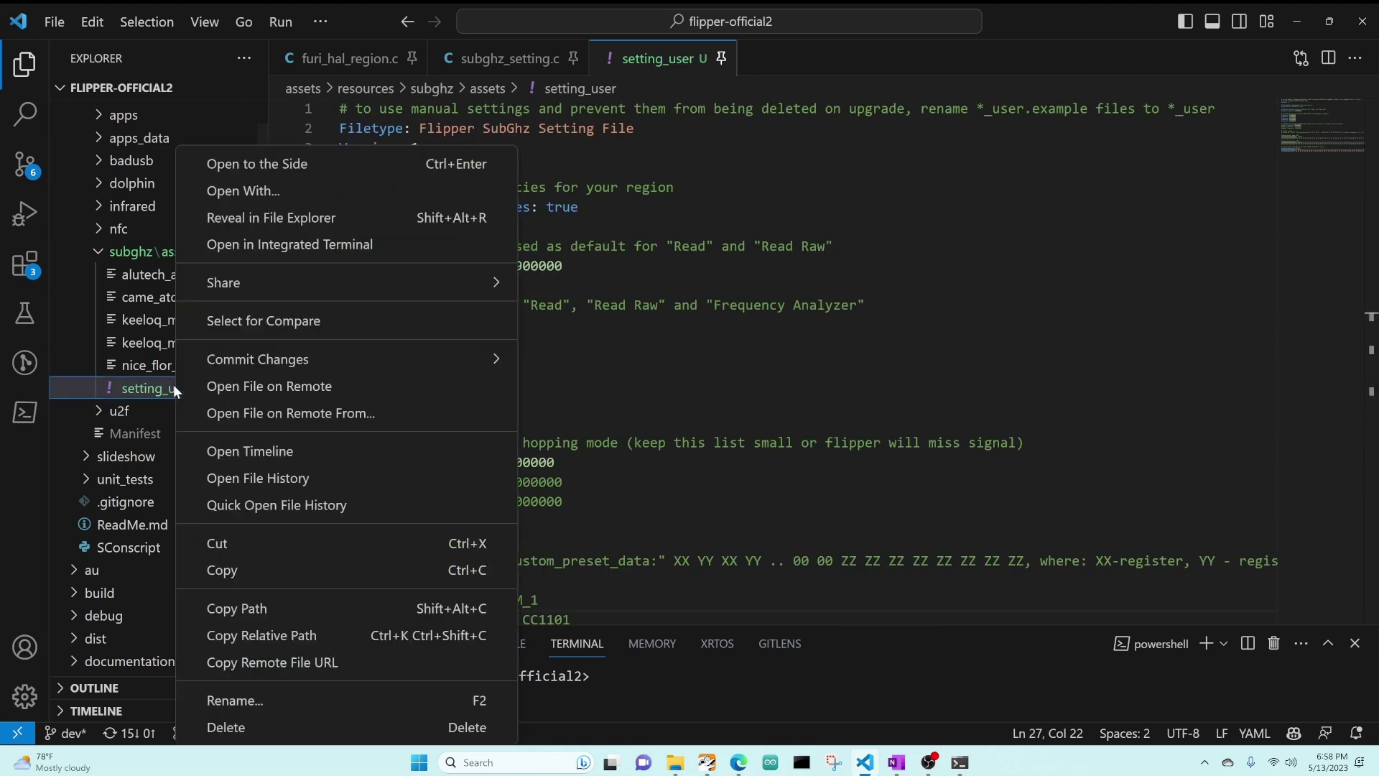
{"action": "left_click", "coordinate": [303, 218]}
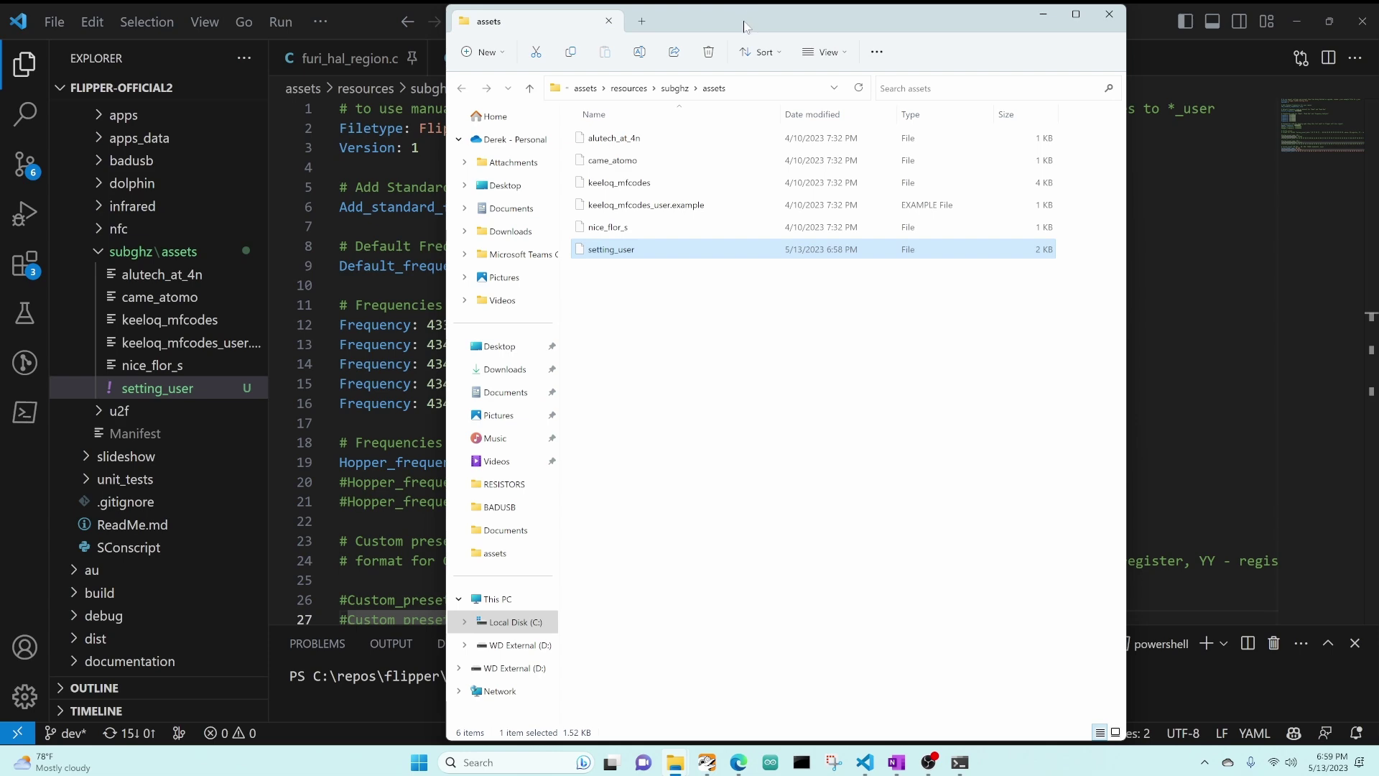
{"action": "left_click_drag", "start_coordinate": [744, 27], "coordinate": [1039, 36]}
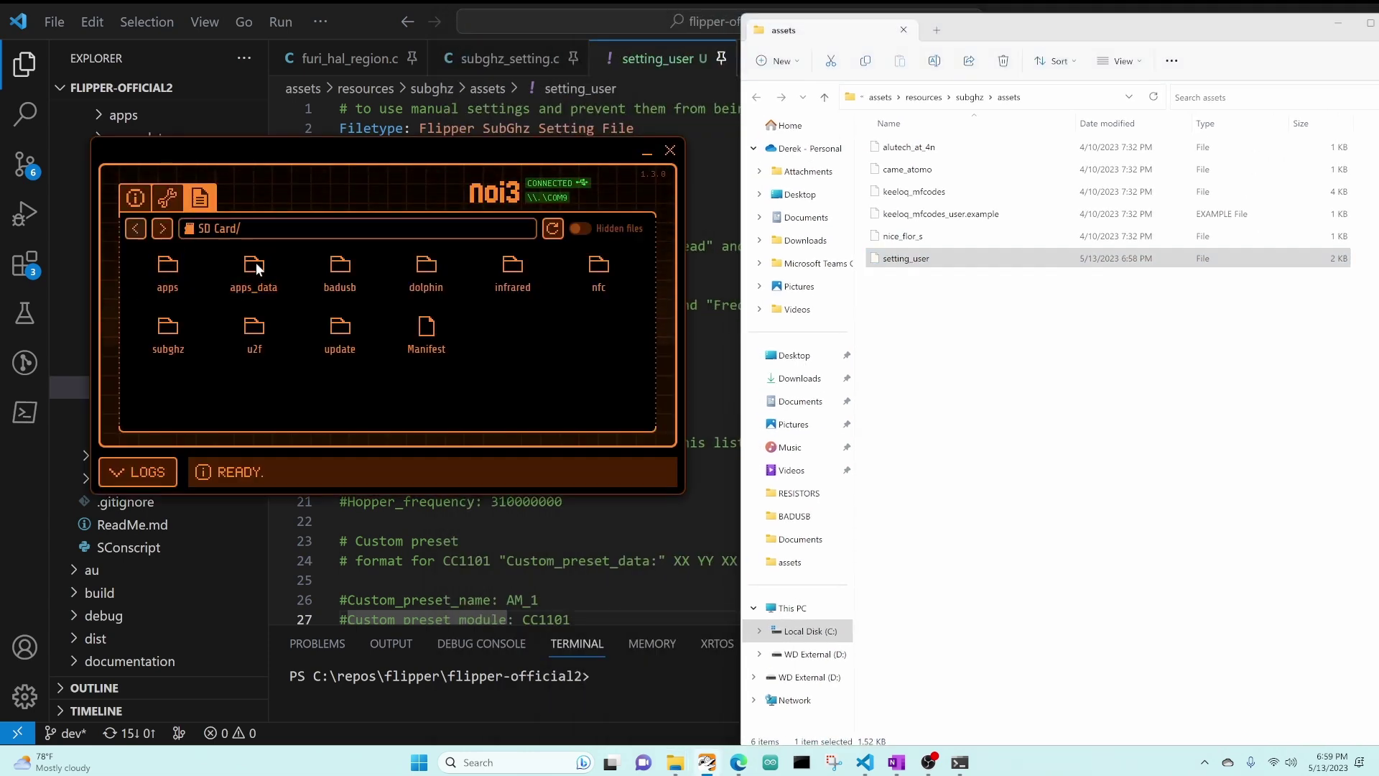
In qFlipper, replace setting_user.example in the SD Card/subghz/assets folder with the edited setting_user file from File Explorer
{"action": "double_click", "coordinate": [168, 331]}
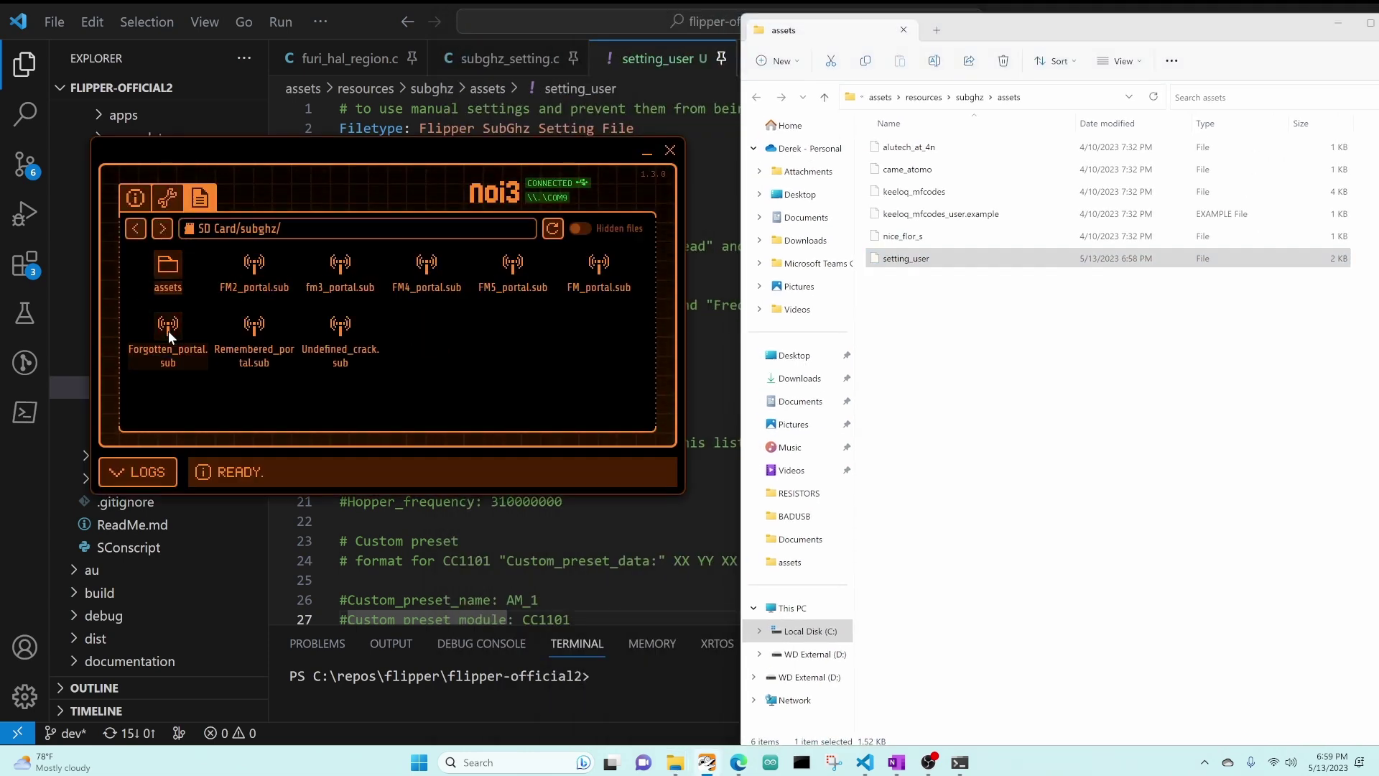
{"action": "double_click", "coordinate": [170, 270]}
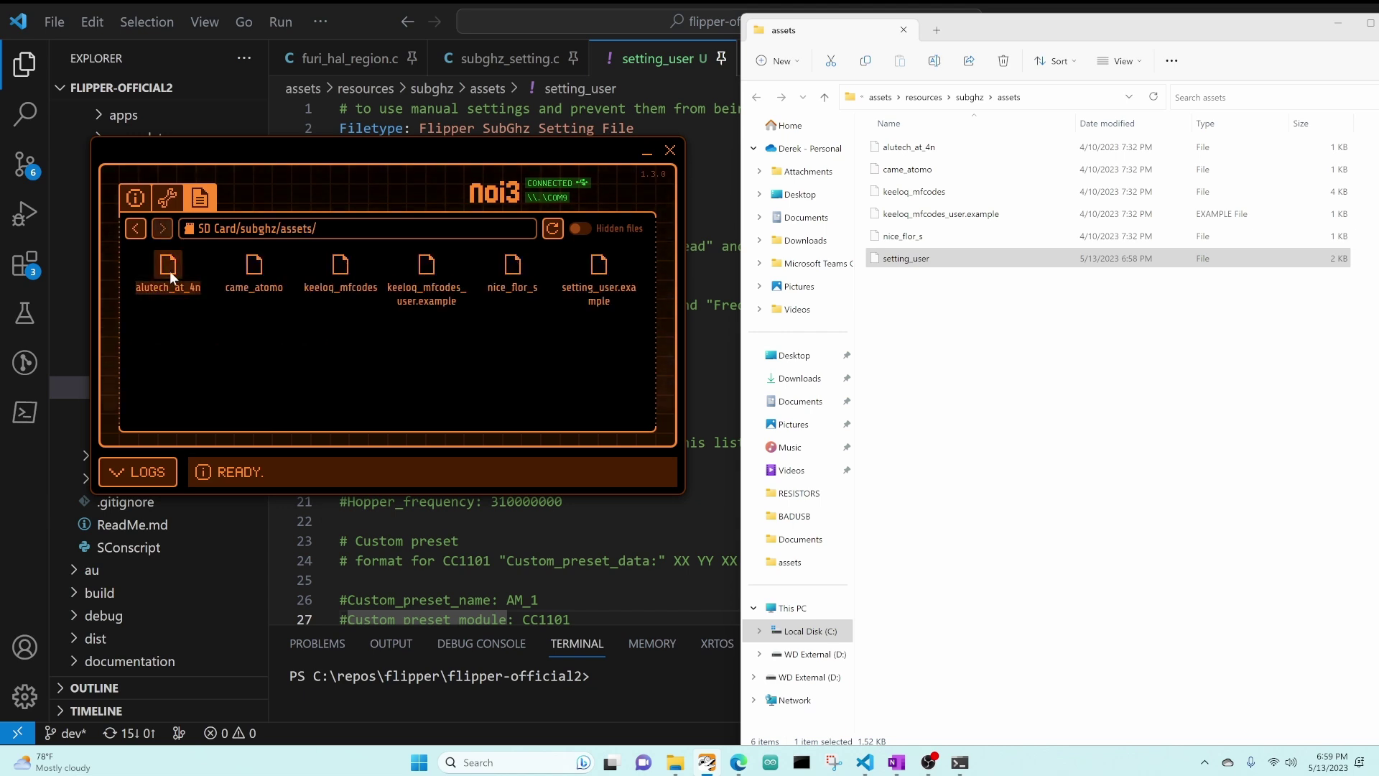
{"action": "left_click", "coordinate": [603, 296]}
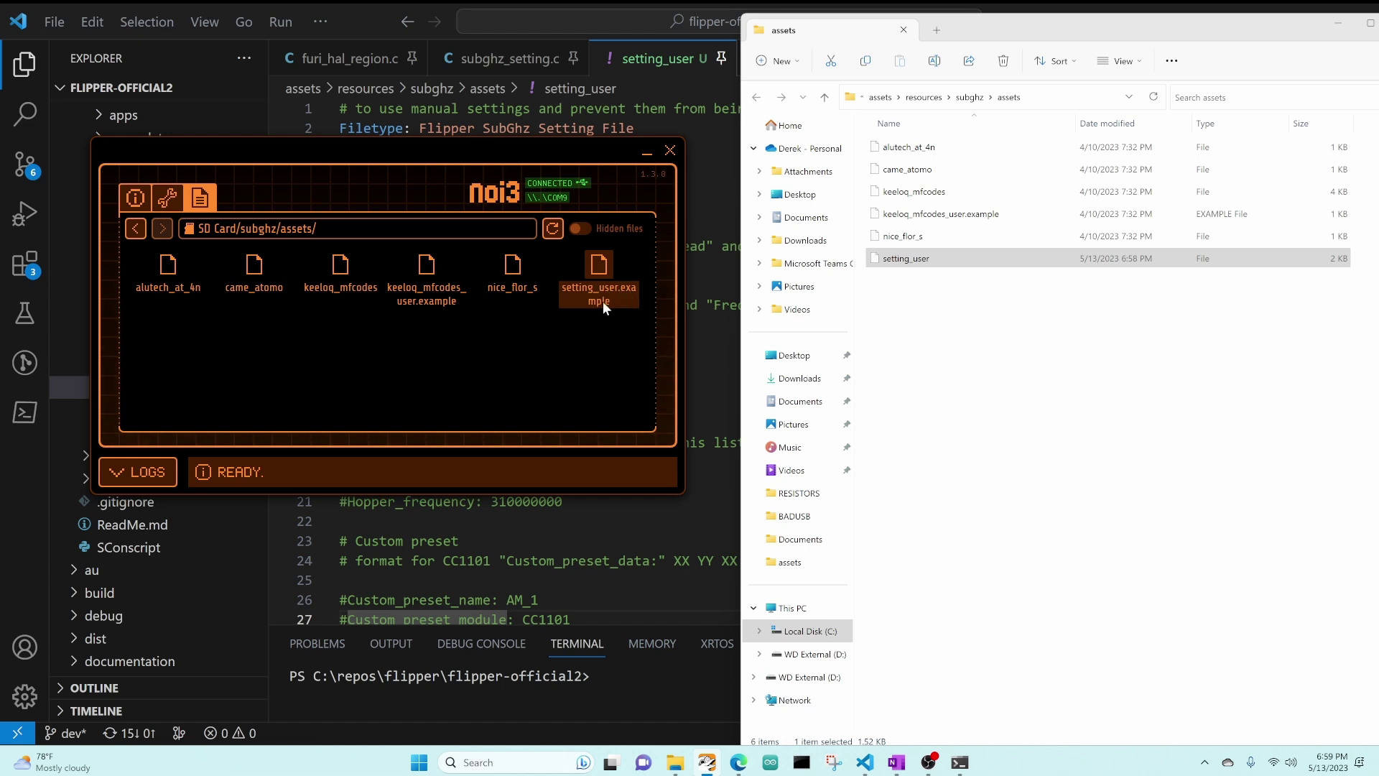
{"action": "right_click", "coordinate": [601, 292]}
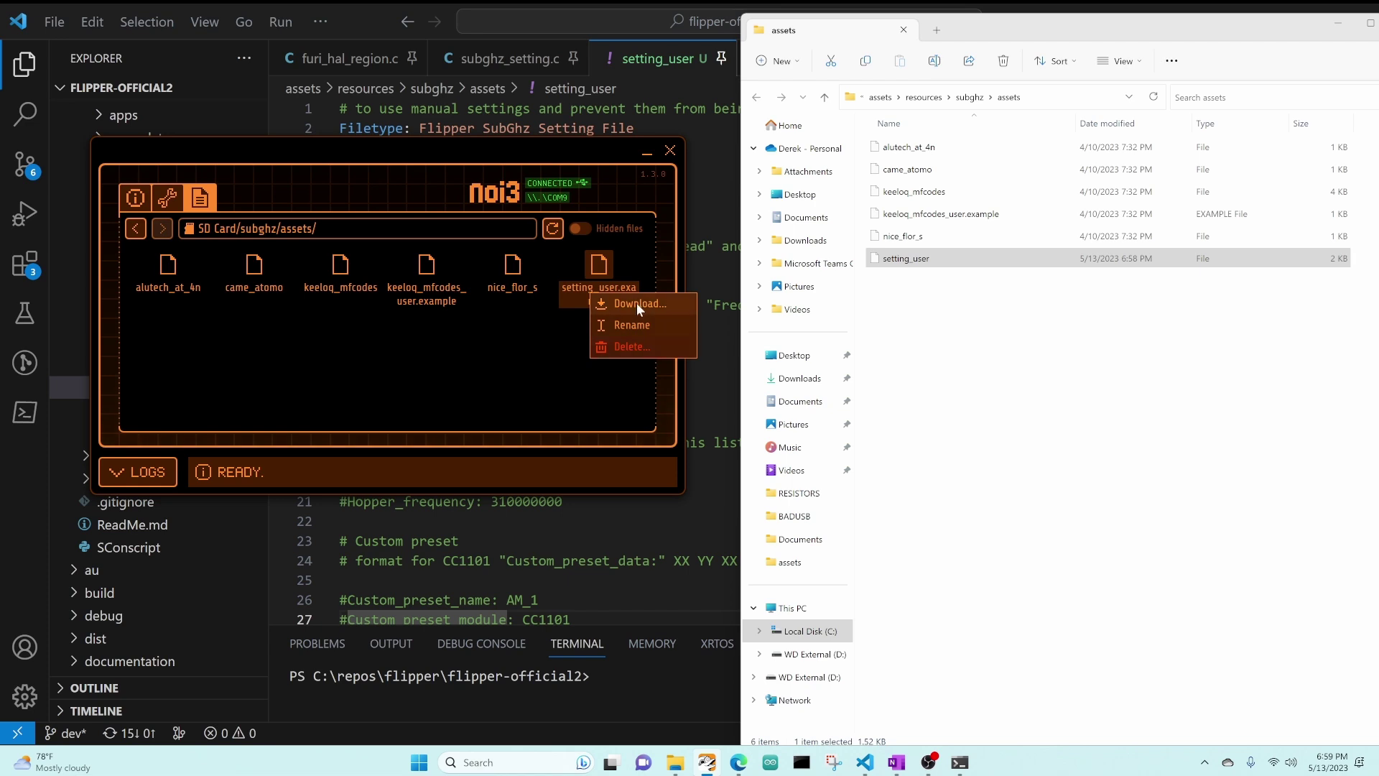
{"action": "left_click", "coordinate": [642, 349]}
{"action": "left_click", "coordinate": [308, 356]}
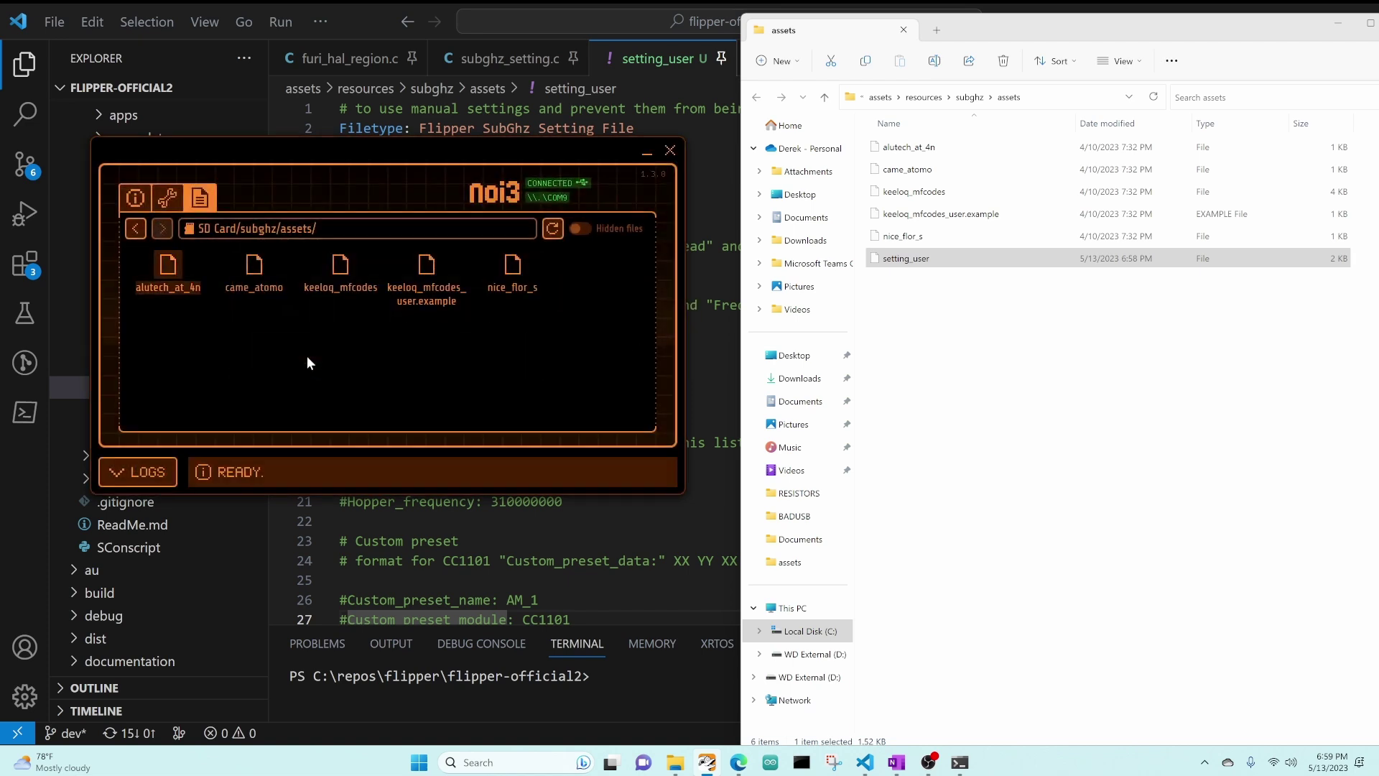
{"action": "left_click", "coordinate": [925, 263]}
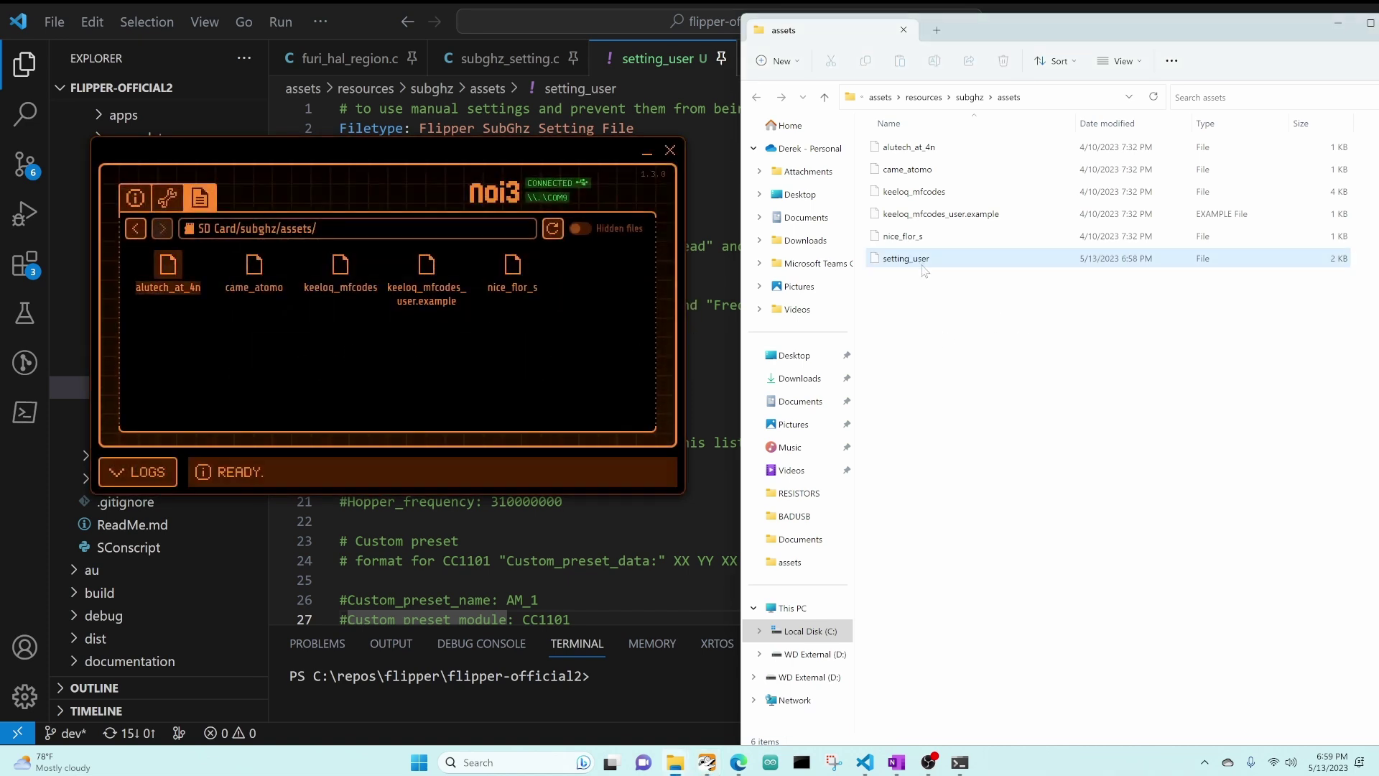
{"action": "left_click_drag", "start_coordinate": [925, 263], "coordinate": [566, 316]}
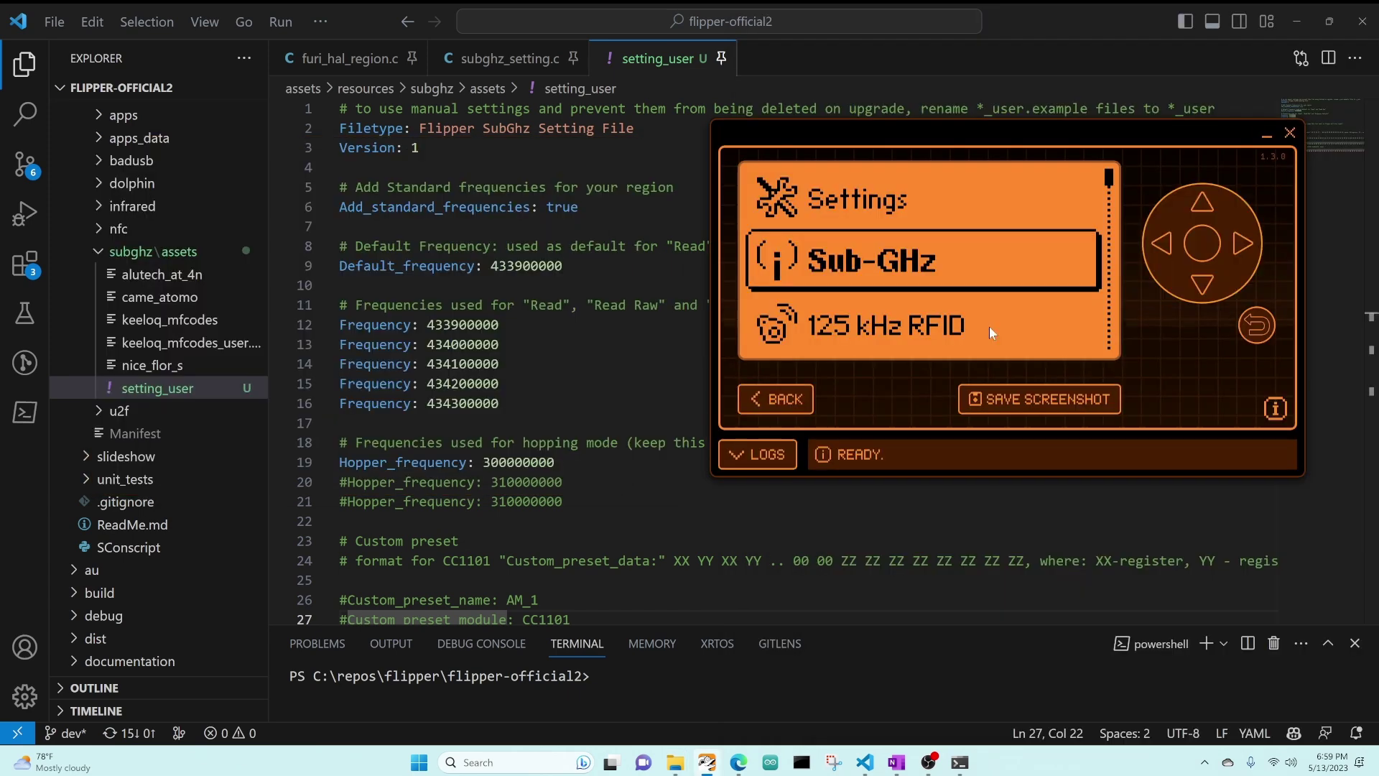
Start a Sub-GHz Read scan on the mirrored Flipper screen and open its configuration
{"action": "key", "text": "Return"}
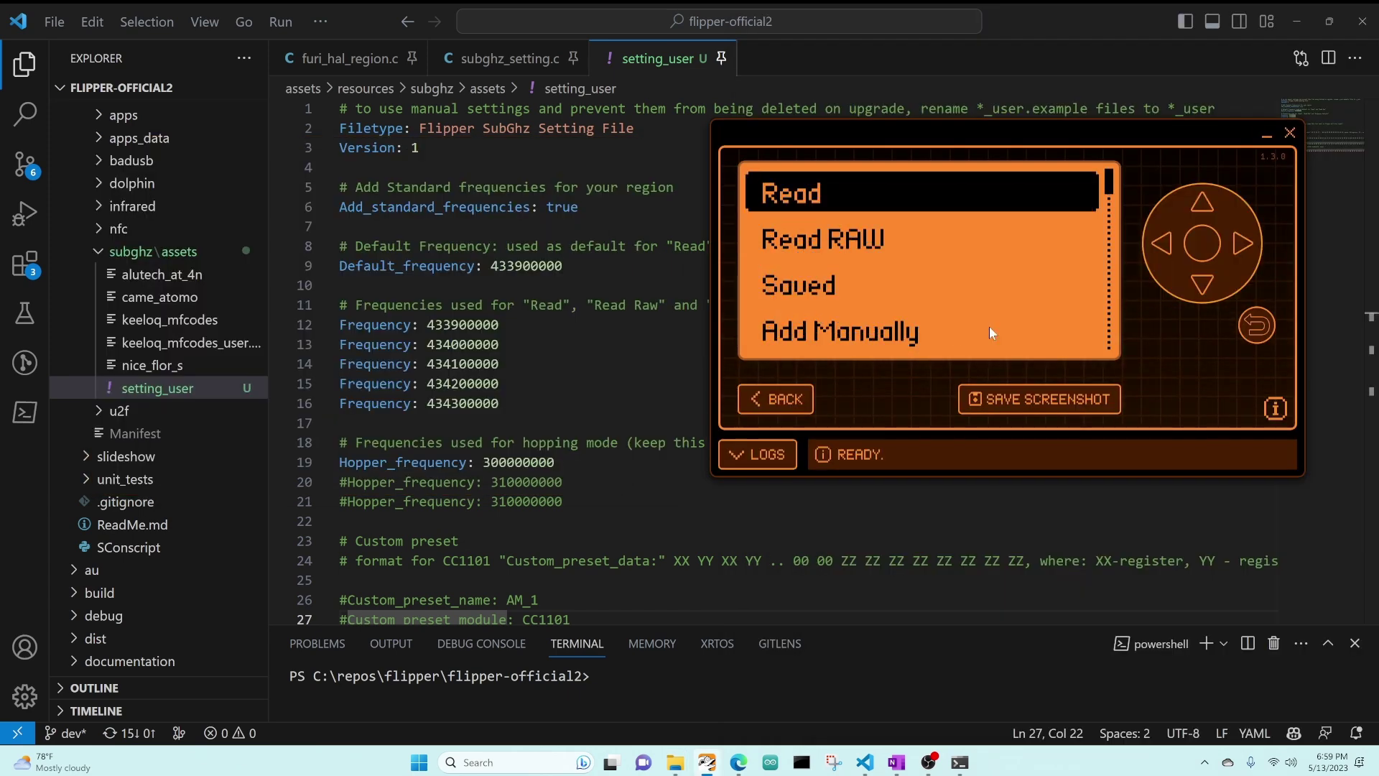
{"action": "key", "text": "Return"}
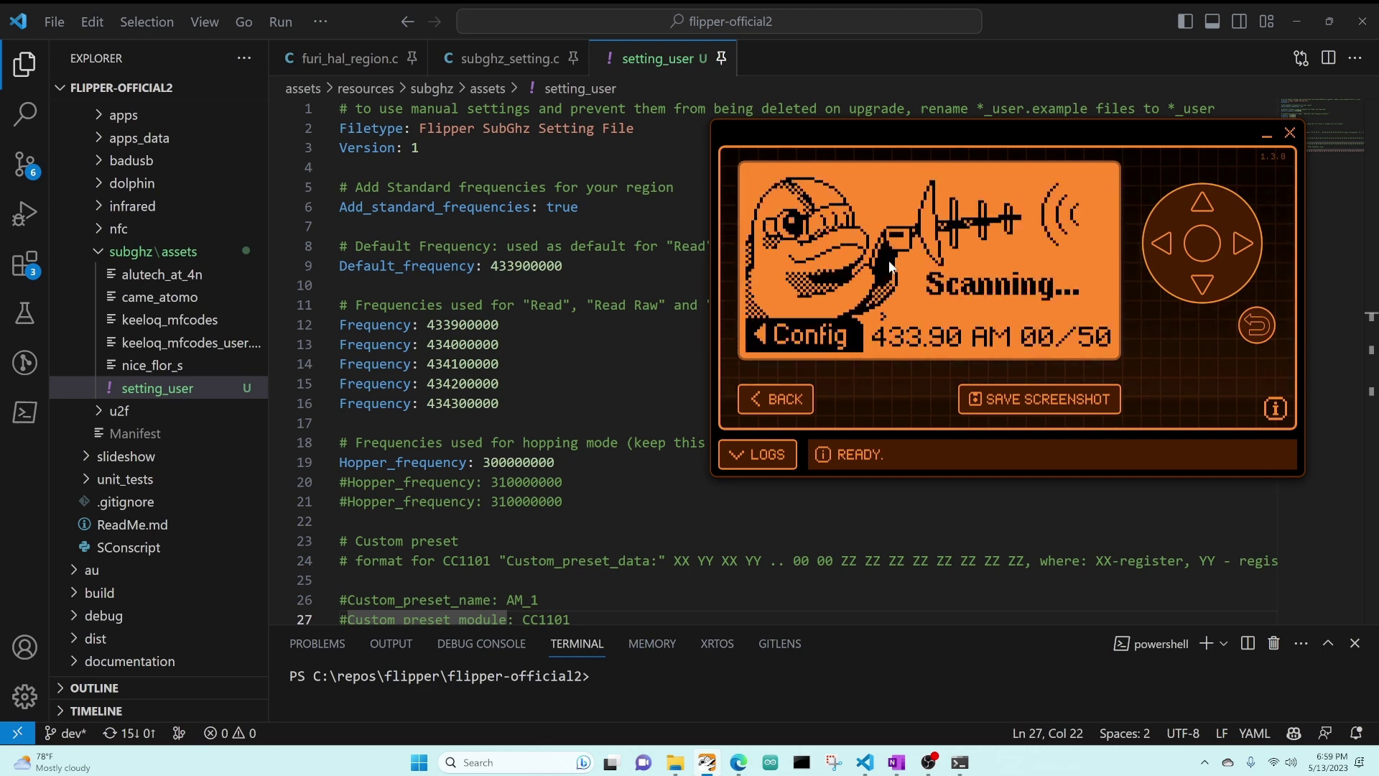
{"action": "key", "text": "Left"}
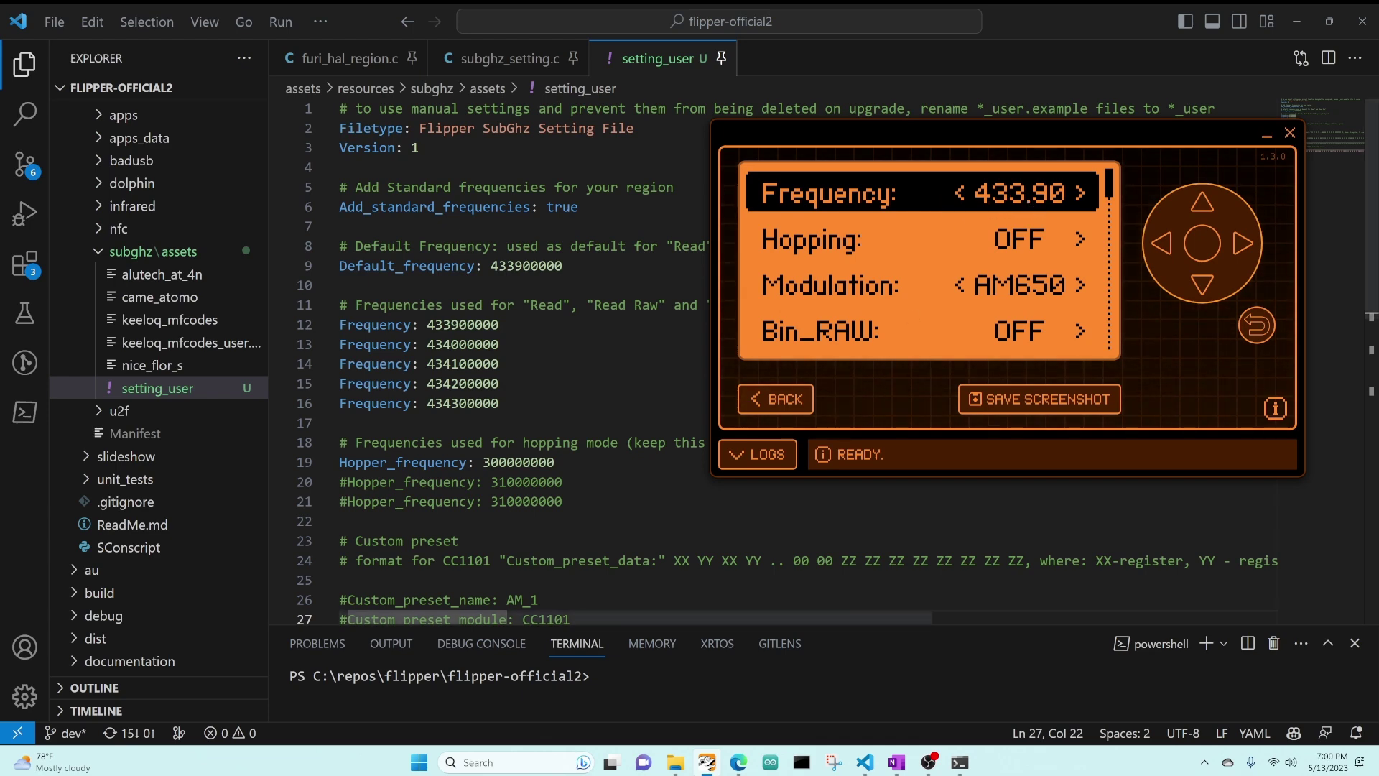
Cycle through the Frequency options in the Read configuration, checking the custom entries above 433.90 and the standard ones below
{"action": "key", "text": "Right"}
{"action": "key", "text": "Right"}
{"action": "key", "text": "Right"}
{"action": "key", "text": "Right"}
{"action": "key", "text": "Left"}
{"action": "key", "text": "Left"}
{"action": "key", "text": "Left"}
{"action": "key", "text": "Left"}
{"action": "key", "text": "Left"}
{"action": "key", "text": "Left"}
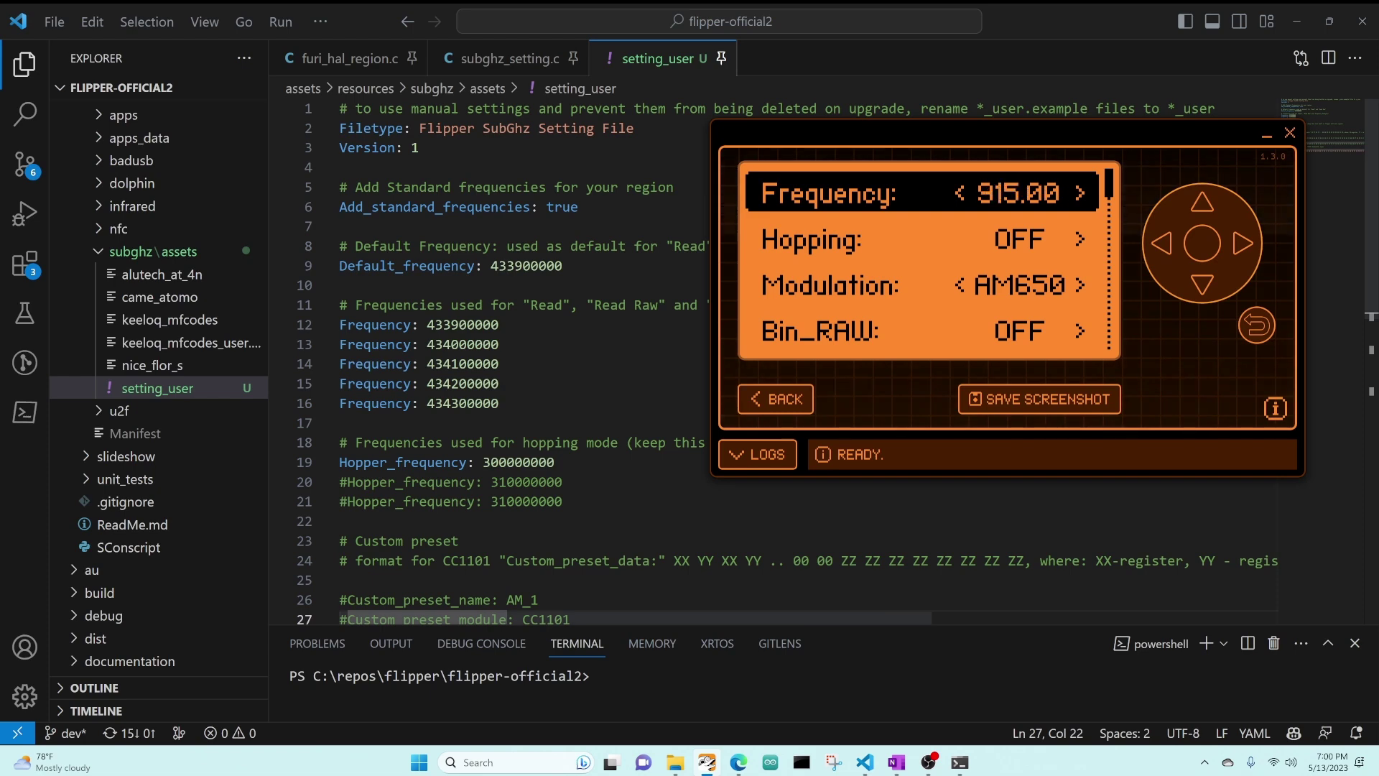
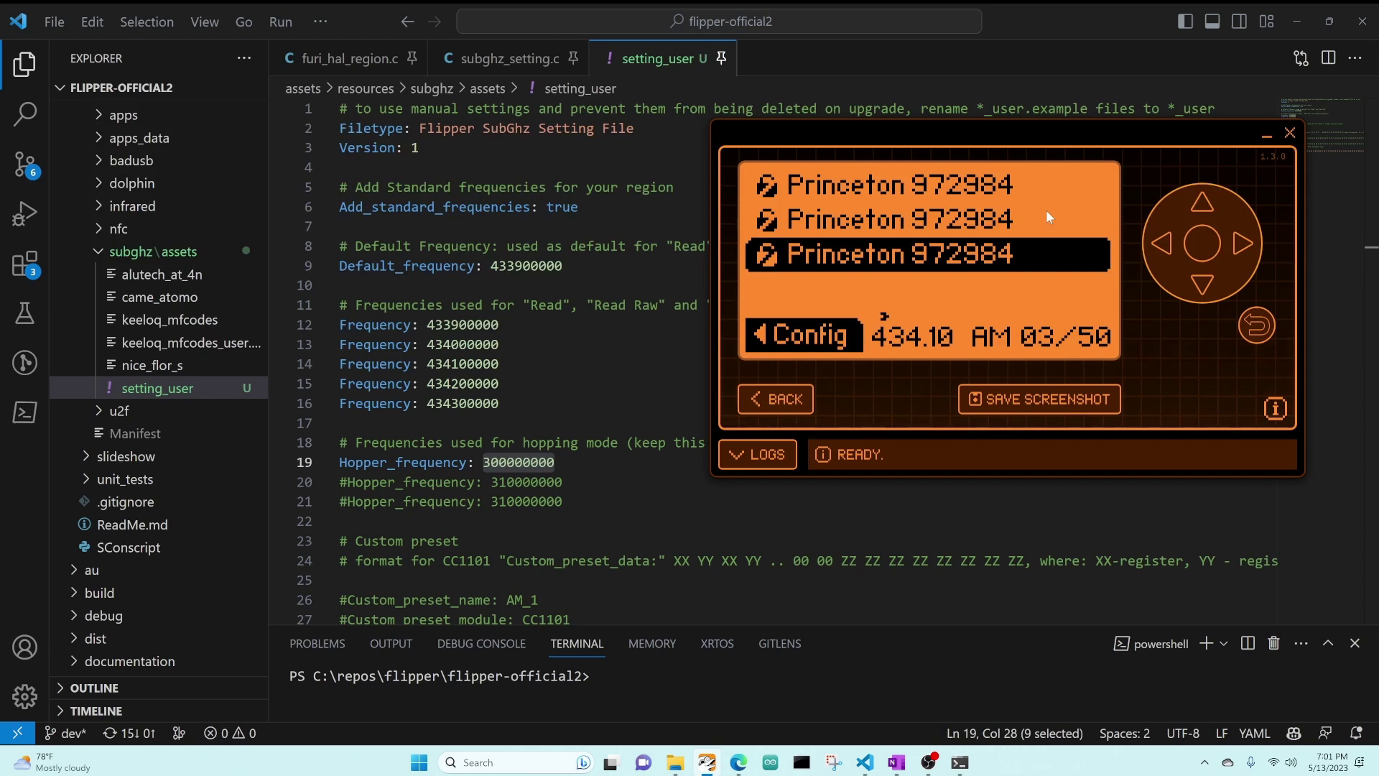
Set the Read frequency to 434.20 and return to the scanning screen
{"action": "key", "text": "Left"}
{"action": "key", "text": "Right"}
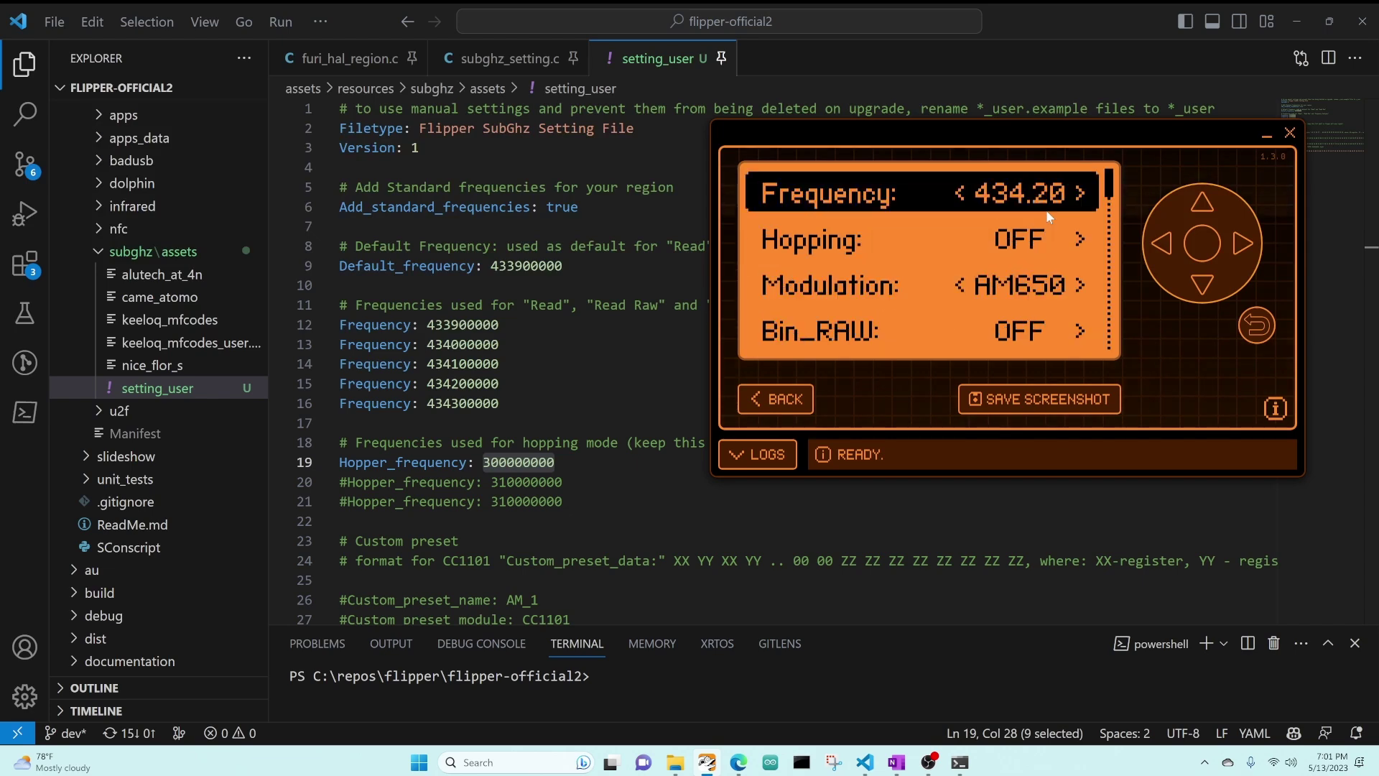
{"action": "key", "text": "BackSpace"}
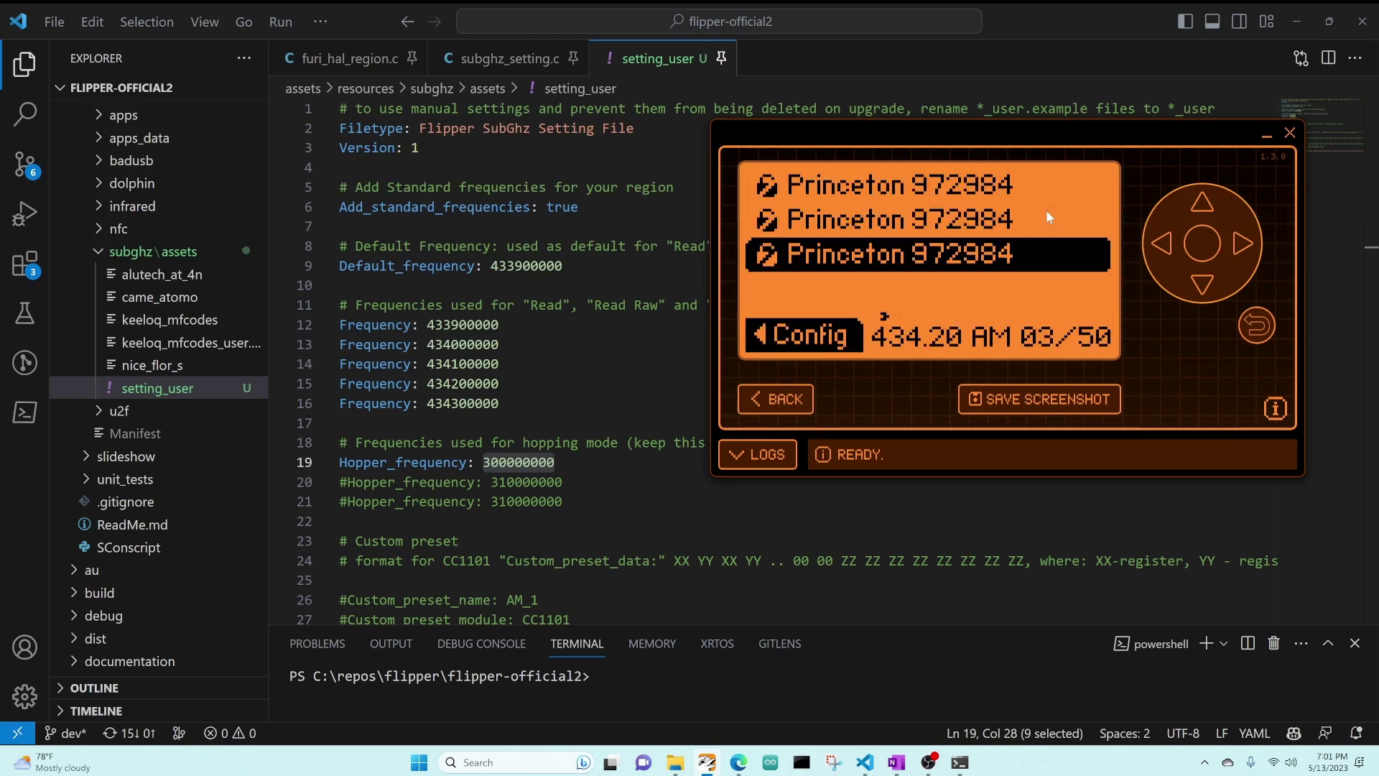
Set the Read modulation to the custom AM_102 preset and locate its Custom_preset_name line in setting_user
{"action": "key", "text": "Left"}
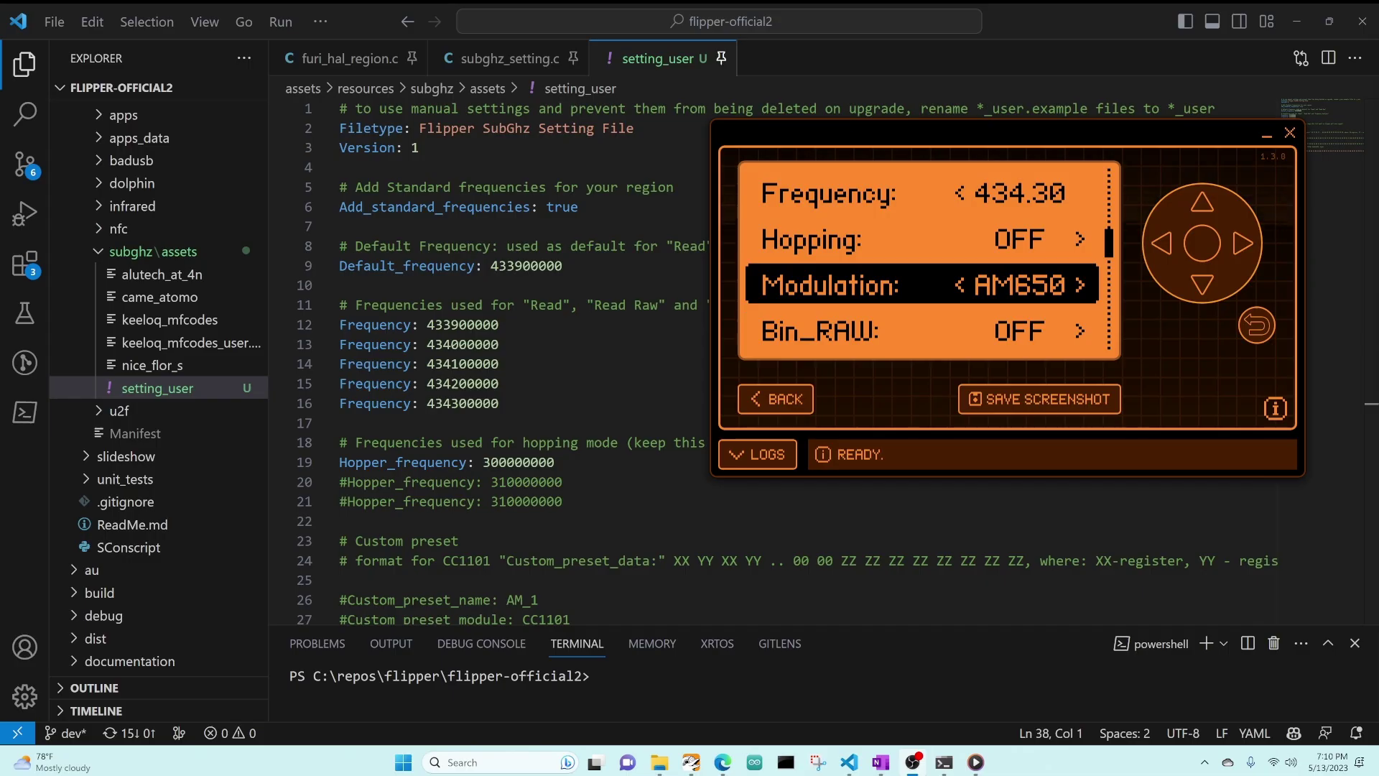
{"action": "key", "text": "Right"}
{"action": "key", "text": "Right"}
{"action": "key", "text": "Right"}
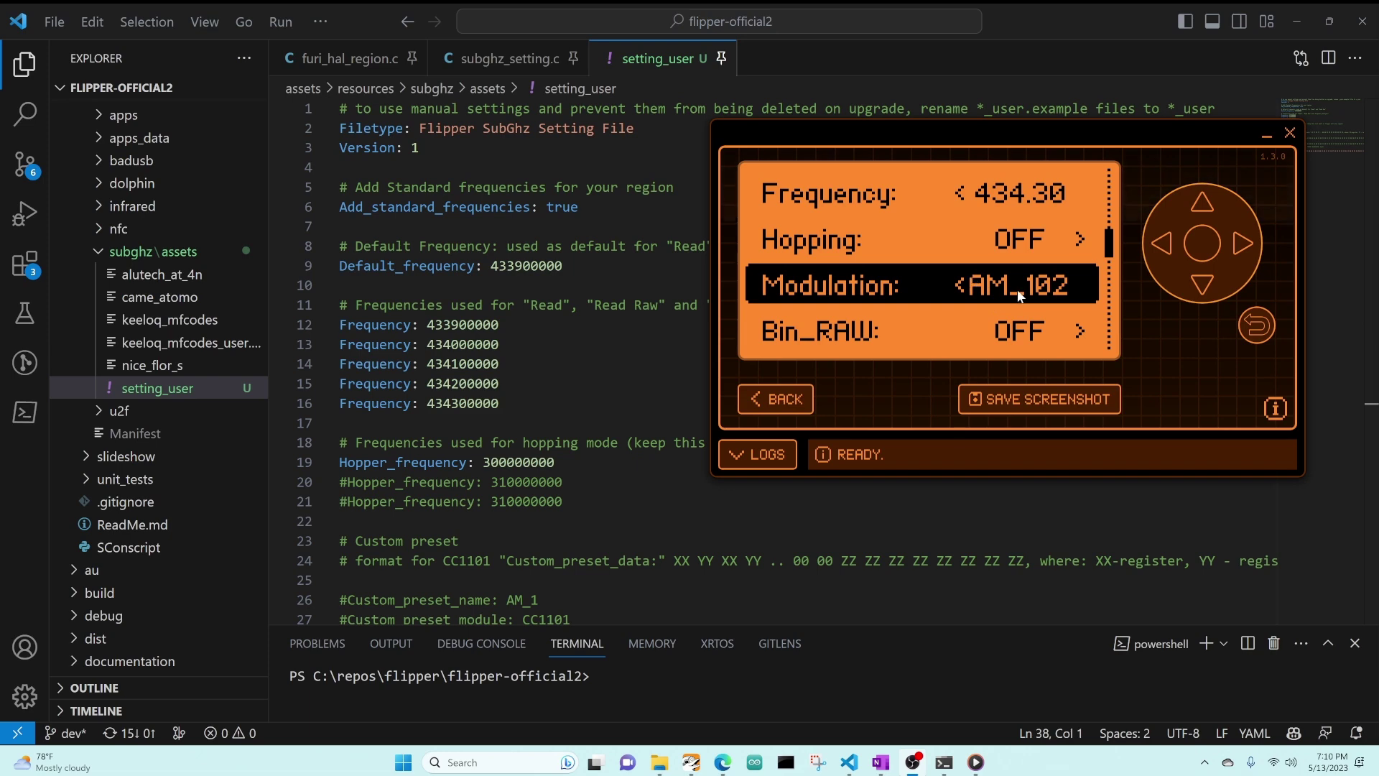
{"action": "scroll", "coordinate": [488, 359], "scroll_direction": "down", "scroll_amount": 5}
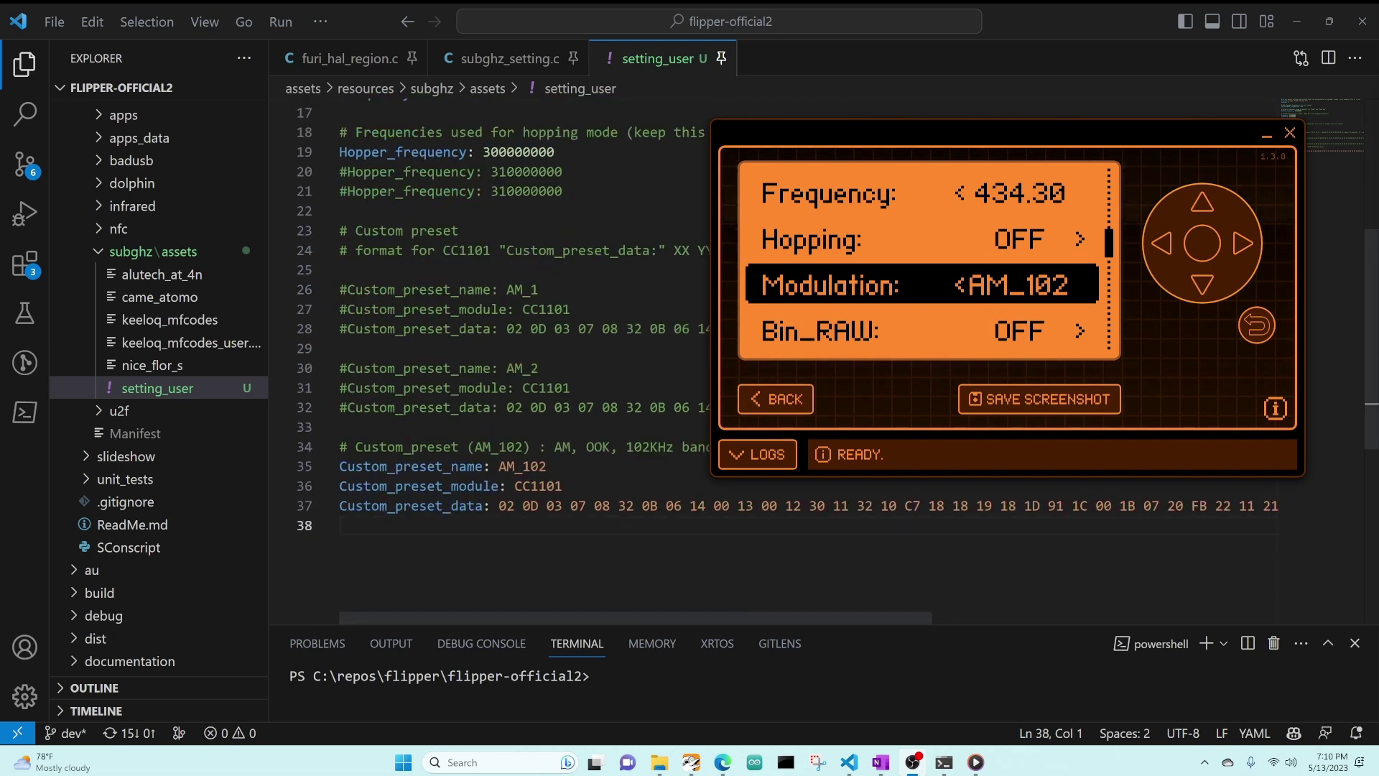
{"action": "left_click", "coordinate": [523, 466]}
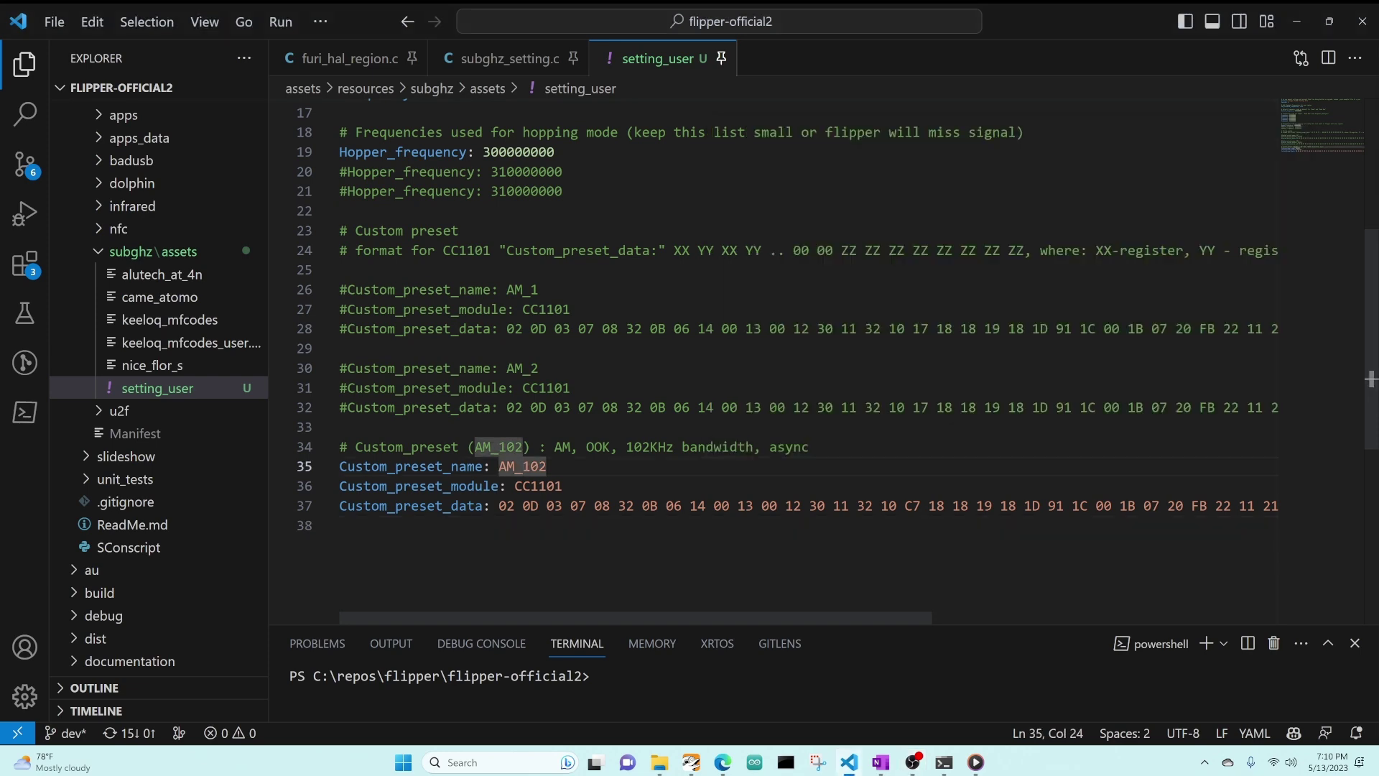
Set the Read frequency to 433.90 in qFlipper and return to the received signals list
{"action": "key", "text": "alt+Tab"}
{"action": "key", "text": "Up"}
{"action": "key", "text": "Up"}
{"action": "key", "text": "Left"}
{"action": "key", "text": "Left"}
{"action": "key", "text": "Left"}
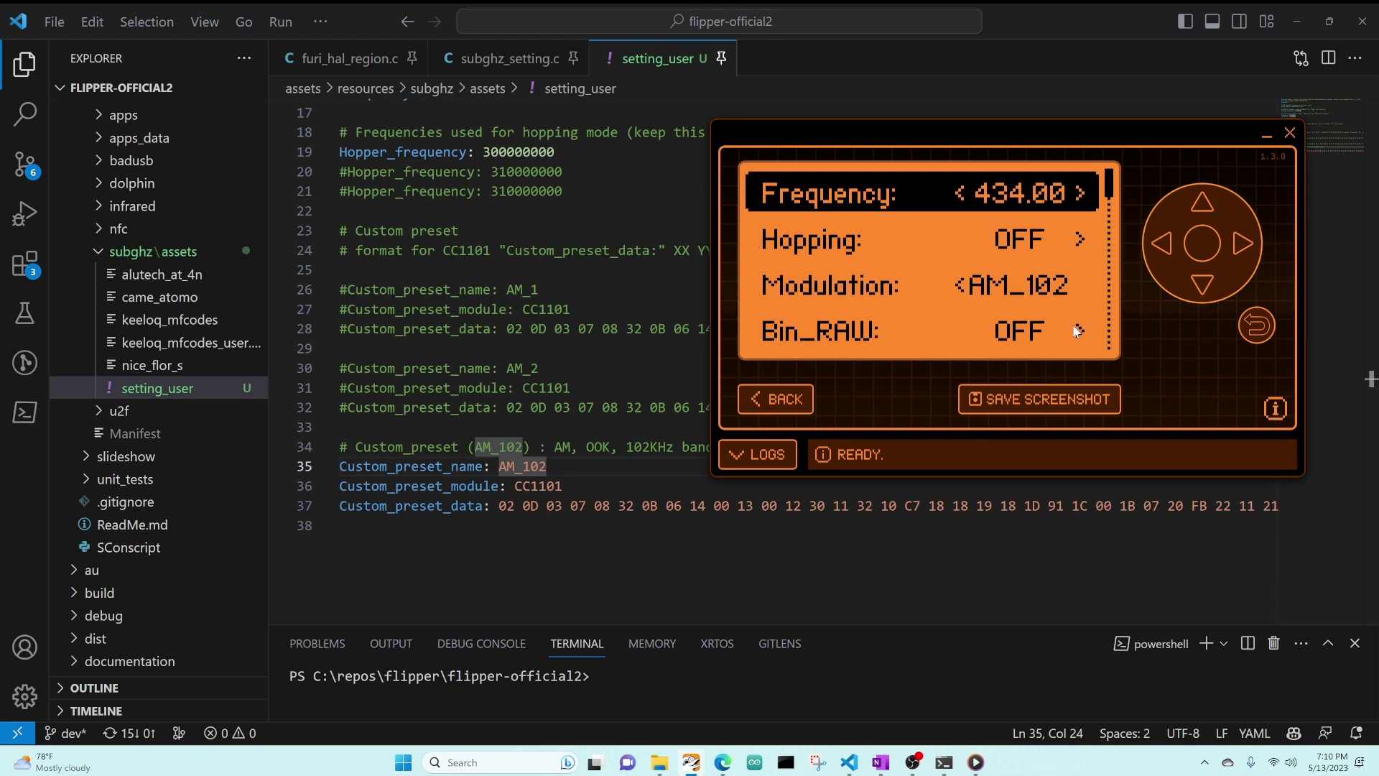
{"action": "key", "text": "Left"}
{"action": "key", "text": "BackSpace"}
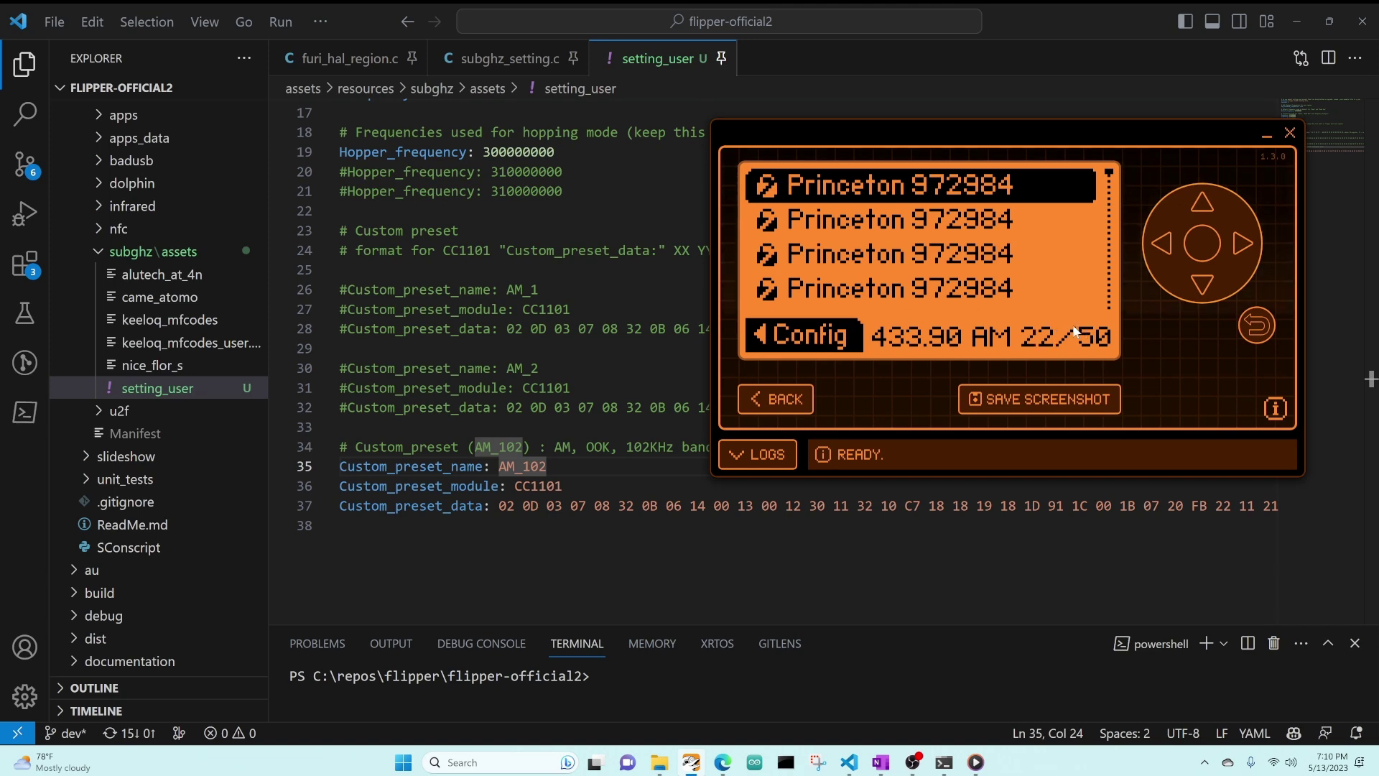
Set the Read frequency to 434.00 and go back to the received signals list
{"action": "key", "text": "Left"}
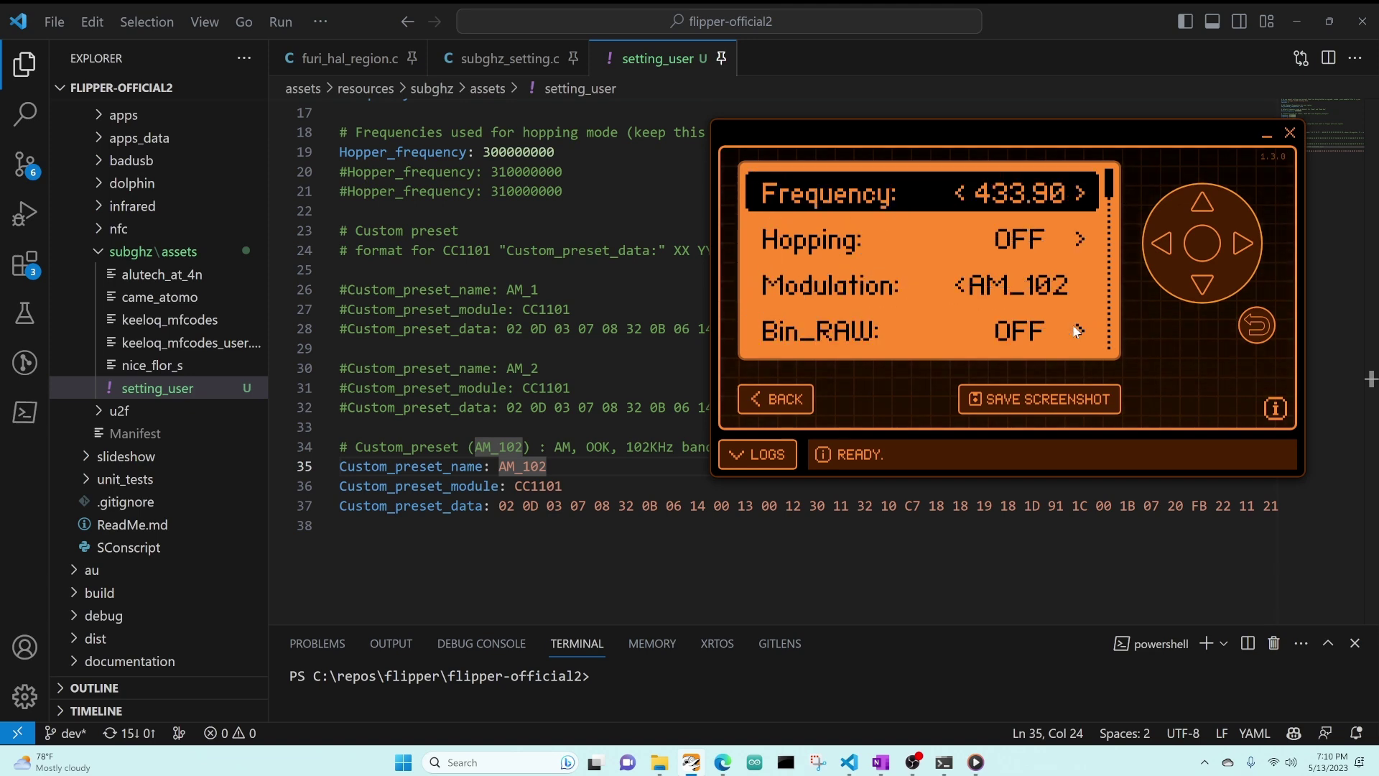
{"action": "key", "text": "Right"}
{"action": "key", "text": "BackSpace"}
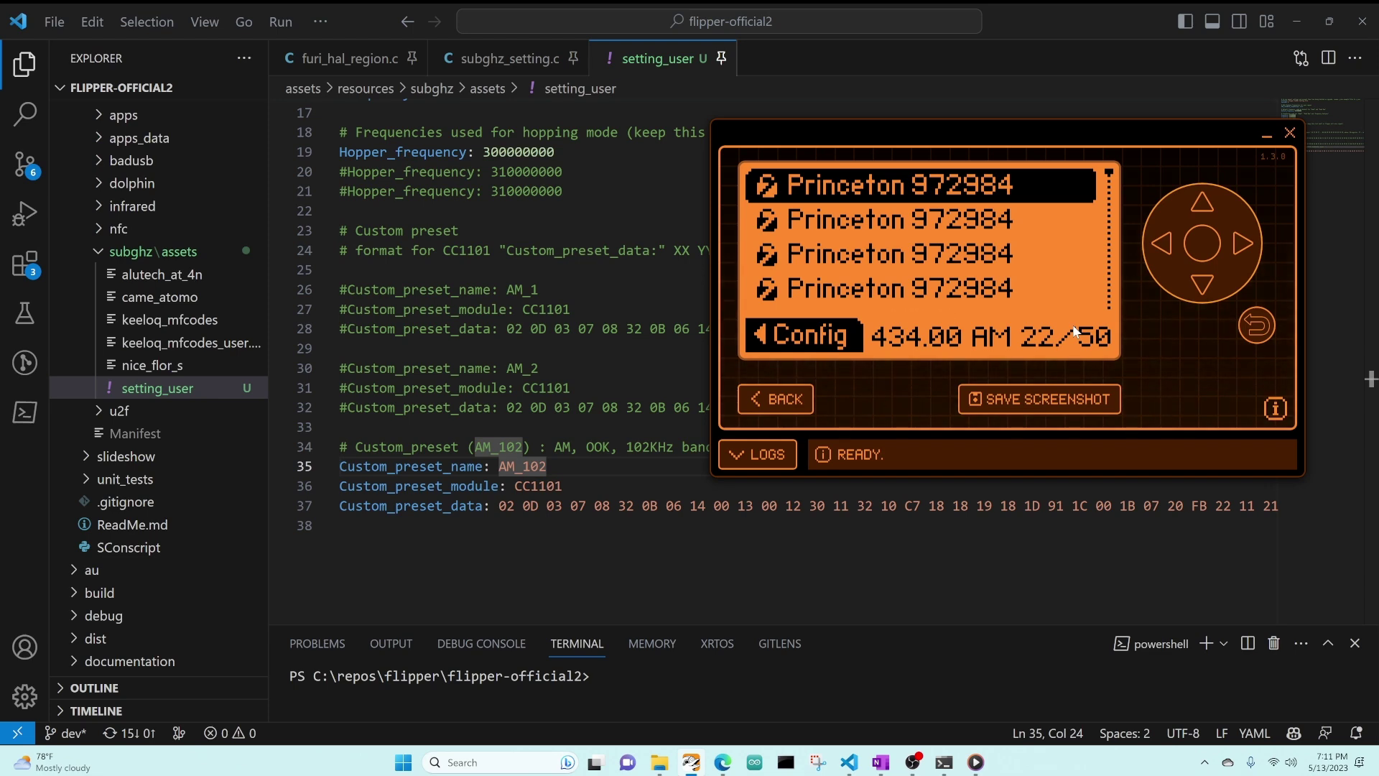
Cycle through the Modulation options in the Read configuration from AM_102 to FM238 and back to AM_102
{"action": "key", "text": "Left"}
{"action": "key", "text": "Down"}
{"action": "key", "text": "Down"}
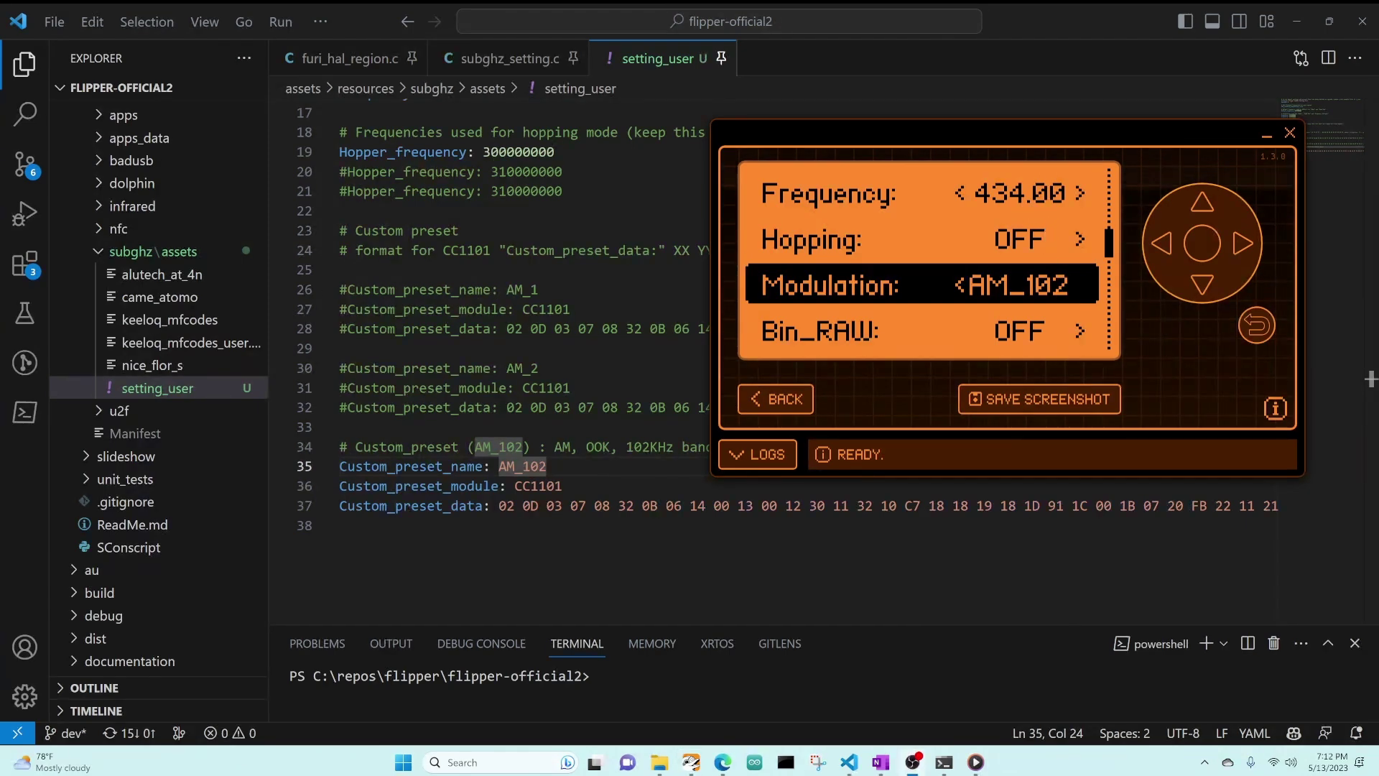
{"action": "key", "text": "Left"}
{"action": "key", "text": "Left"}
{"action": "key", "text": "Left"}
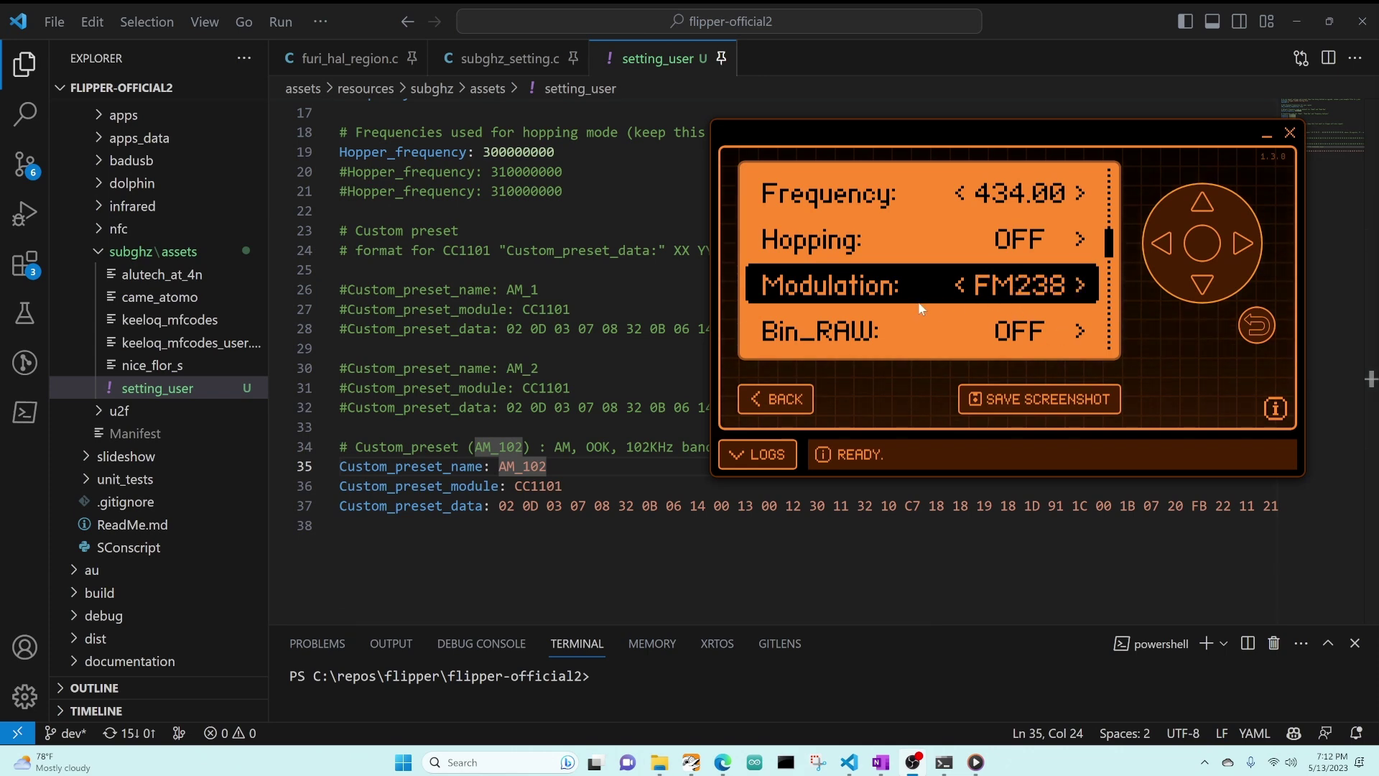
{"action": "key", "text": "Right"}
{"action": "key", "text": "Right"}
{"action": "key", "text": "Right"}
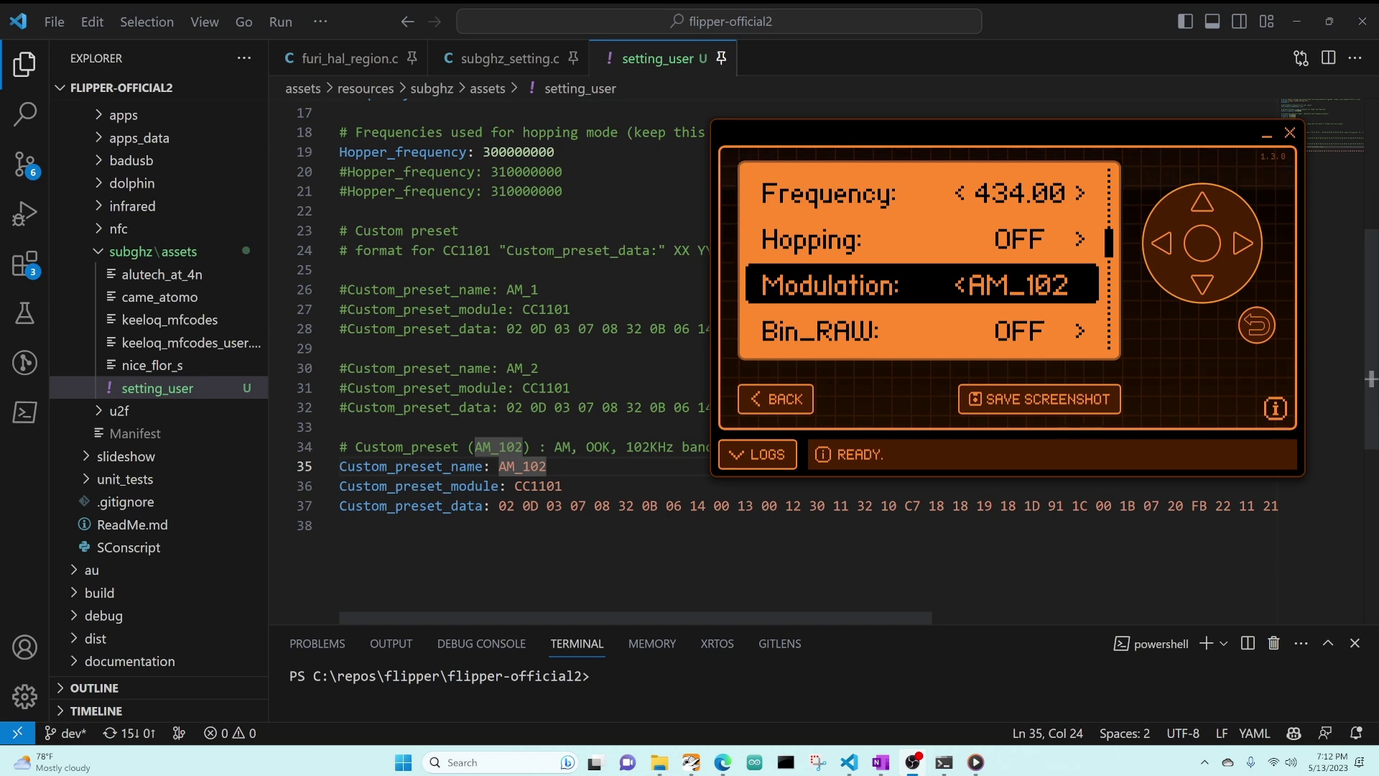
Cycle the Read frequency up to 434.30 and back to 434.00, comparing it with the Frequency entries in setting_user
{"action": "key", "text": "Up"}
{"action": "key", "text": "Up"}
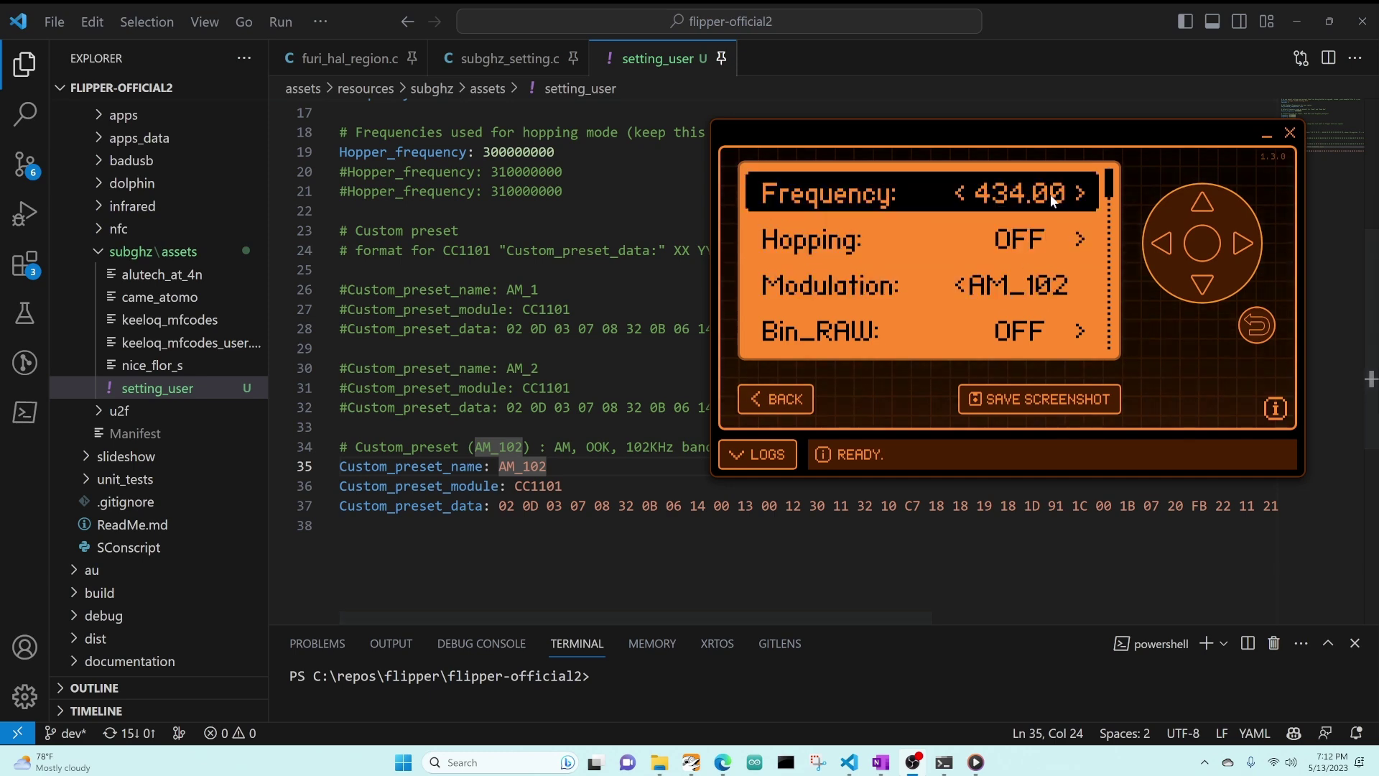
{"action": "key", "text": "Right"}
{"action": "key", "text": "Right"}
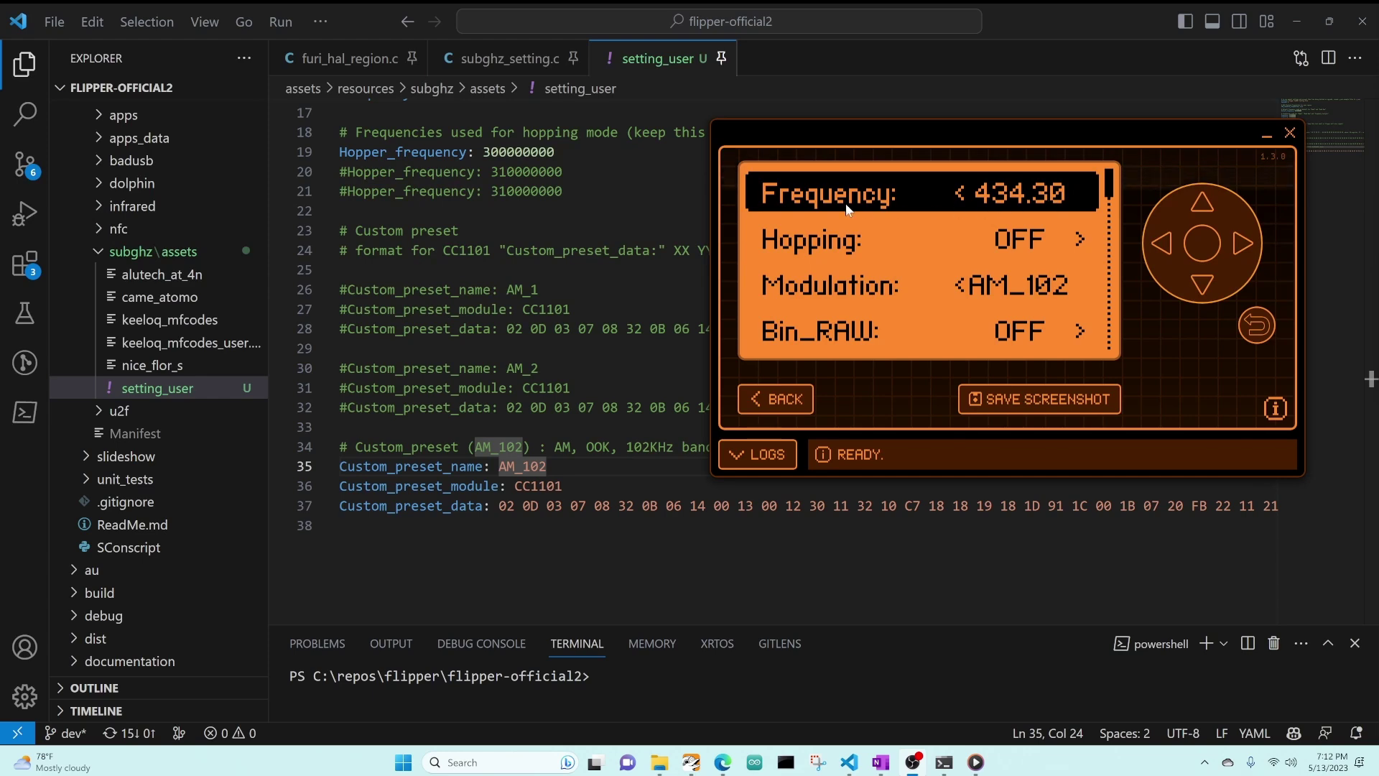
{"action": "key", "text": "Left"}
{"action": "key", "text": "Left"}
{"action": "key", "text": "Left"}
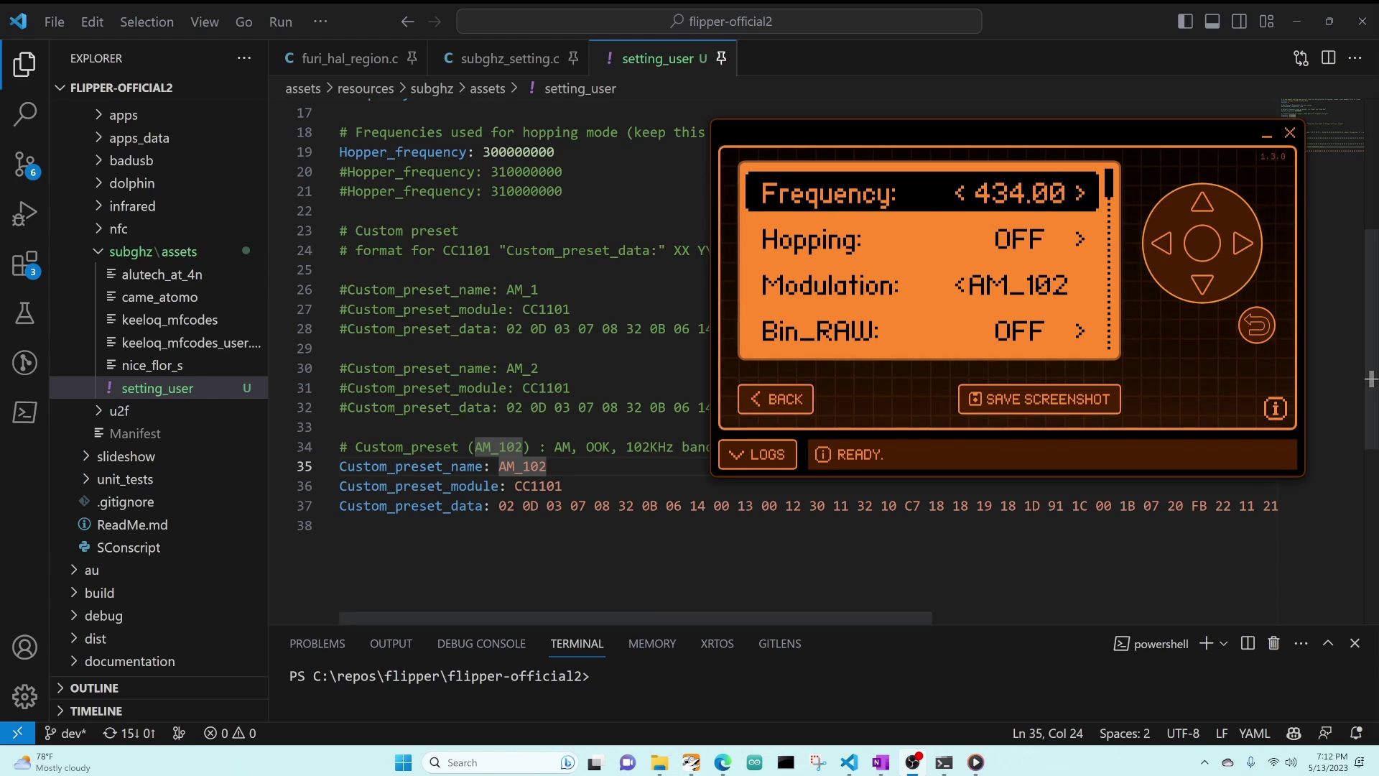
{"action": "scroll", "coordinate": [489, 359], "scroll_direction": "up", "scroll_amount": 4}
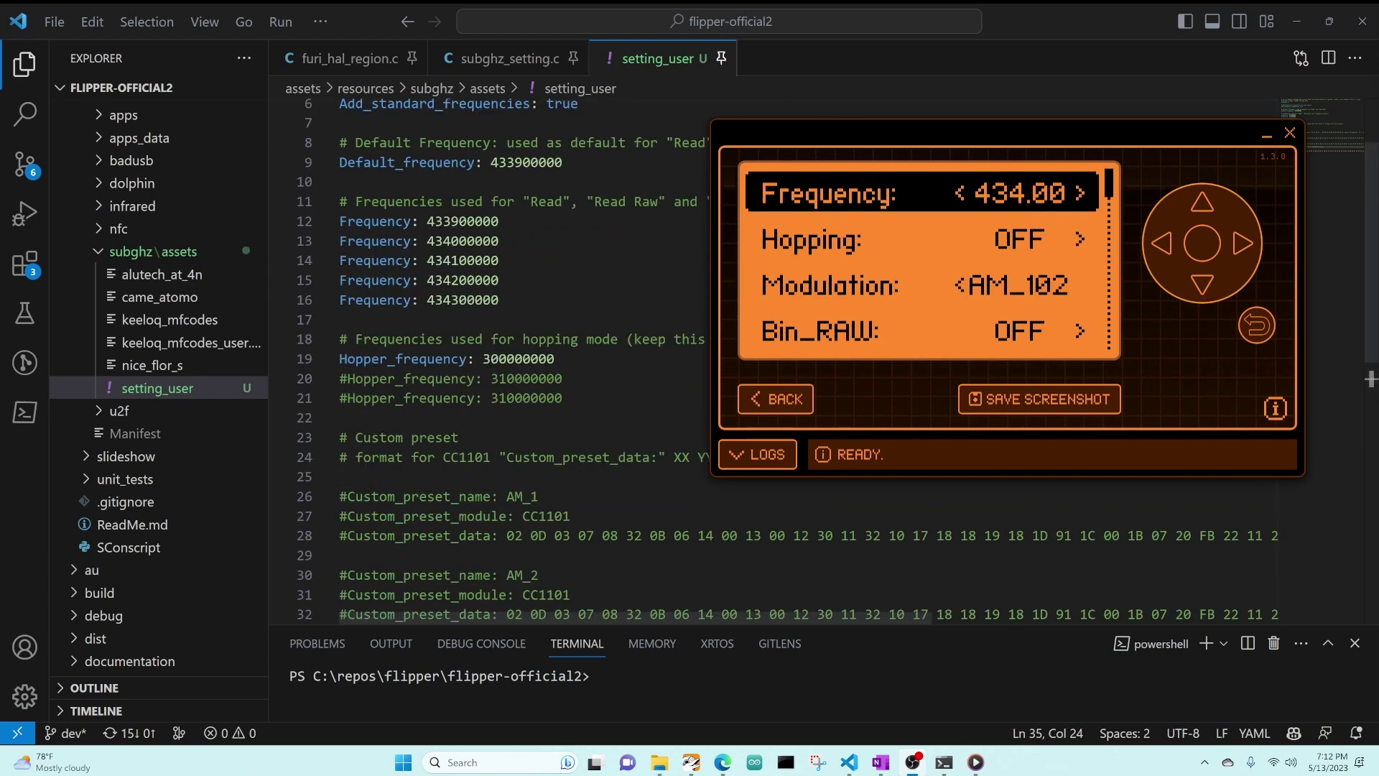
Cycle the Read frequency down to 433.90 and back up, comparing it with the default and listed frequencies in setting_user
{"action": "scroll", "coordinate": [489, 360], "scroll_direction": "up", "scroll_amount": 2}
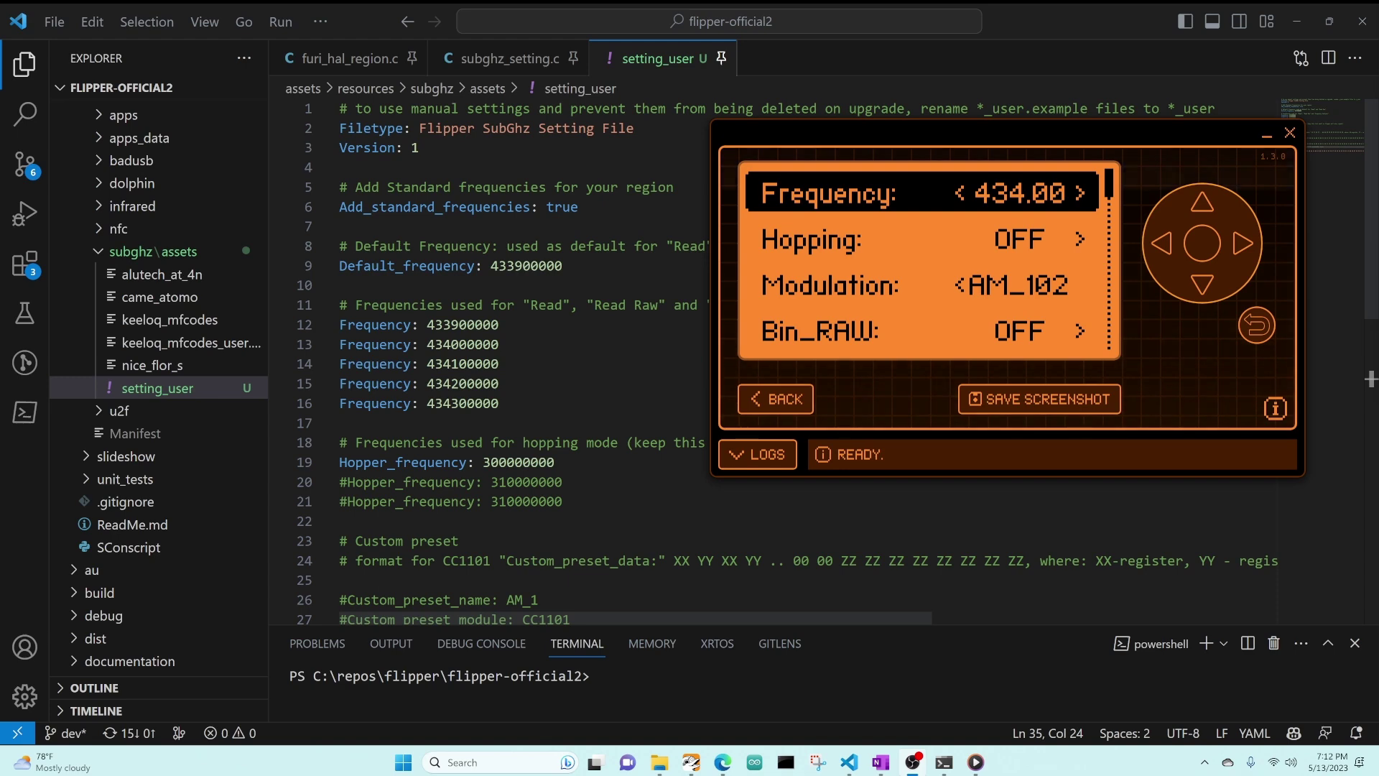
{"action": "key", "text": "Left"}
{"action": "key", "text": "Left"}
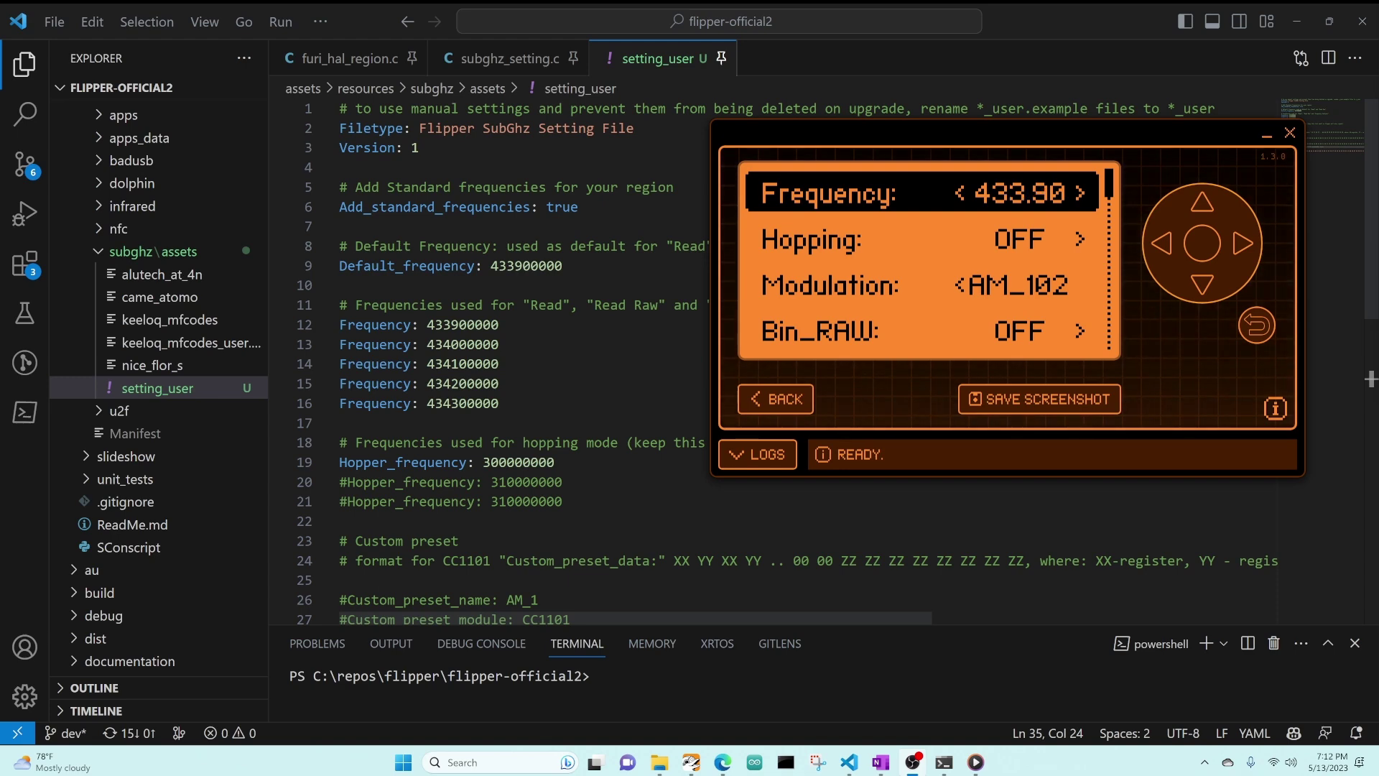
{"action": "key", "text": "Right"}
{"action": "key", "text": "Right"}
Set Add_standard_frequencies to false in setting_user and comment out the active Hopper_frequency line
{"action": "left_click", "coordinate": [547, 207]}
{"action": "key", "text": "shift+Right"}
{"action": "key", "text": "shift+Right"}
{"action": "key", "text": "shift+Right"}
{"action": "key", "text": "shift+Right"}
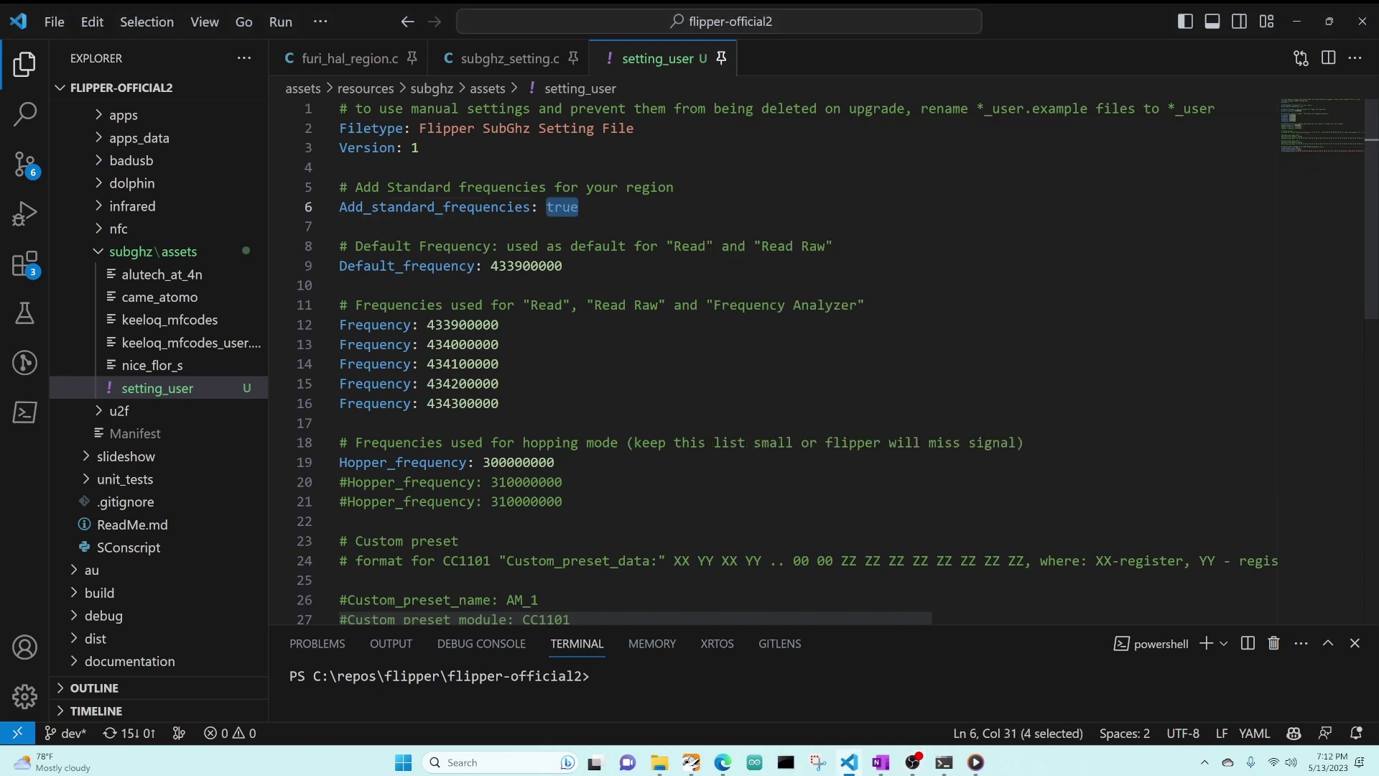
{"action": "type", "text": "false"}
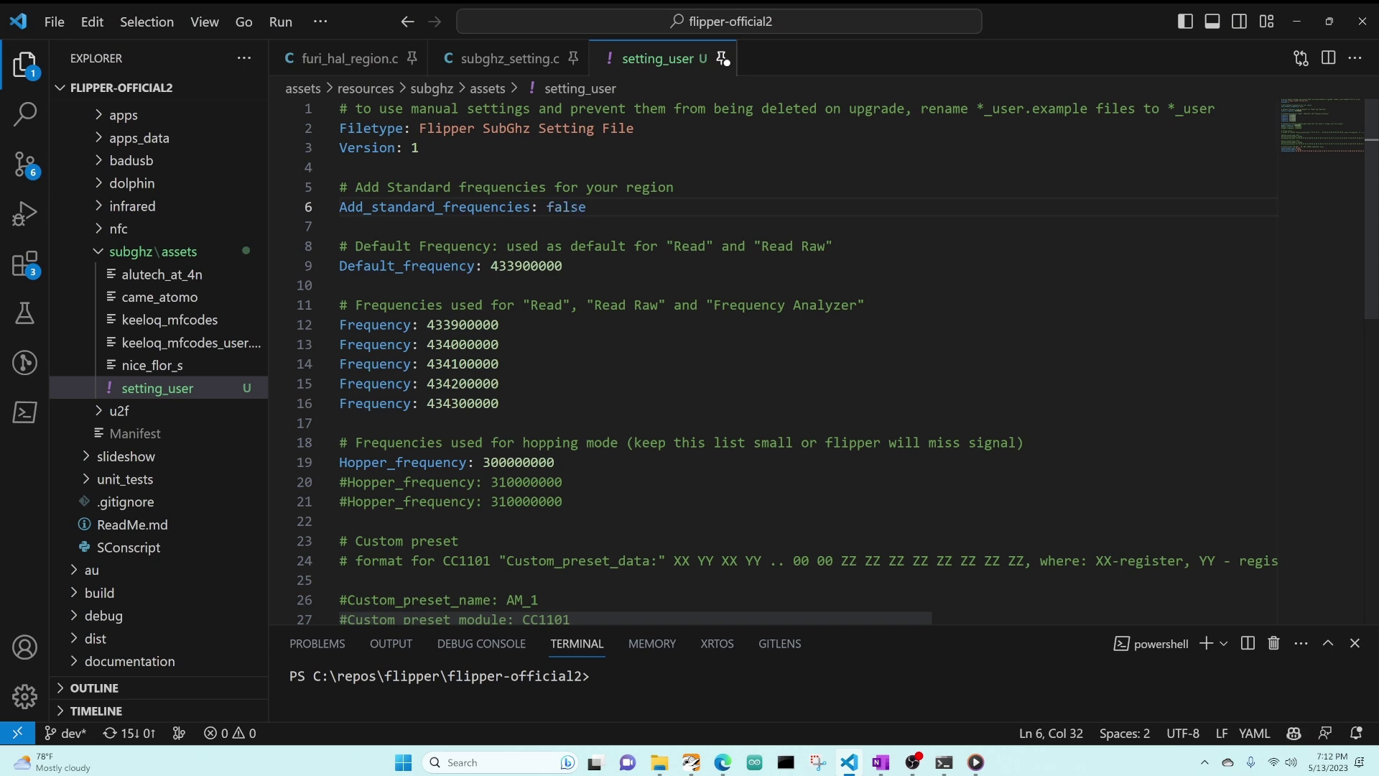
{"action": "left_click", "coordinate": [340, 462]}
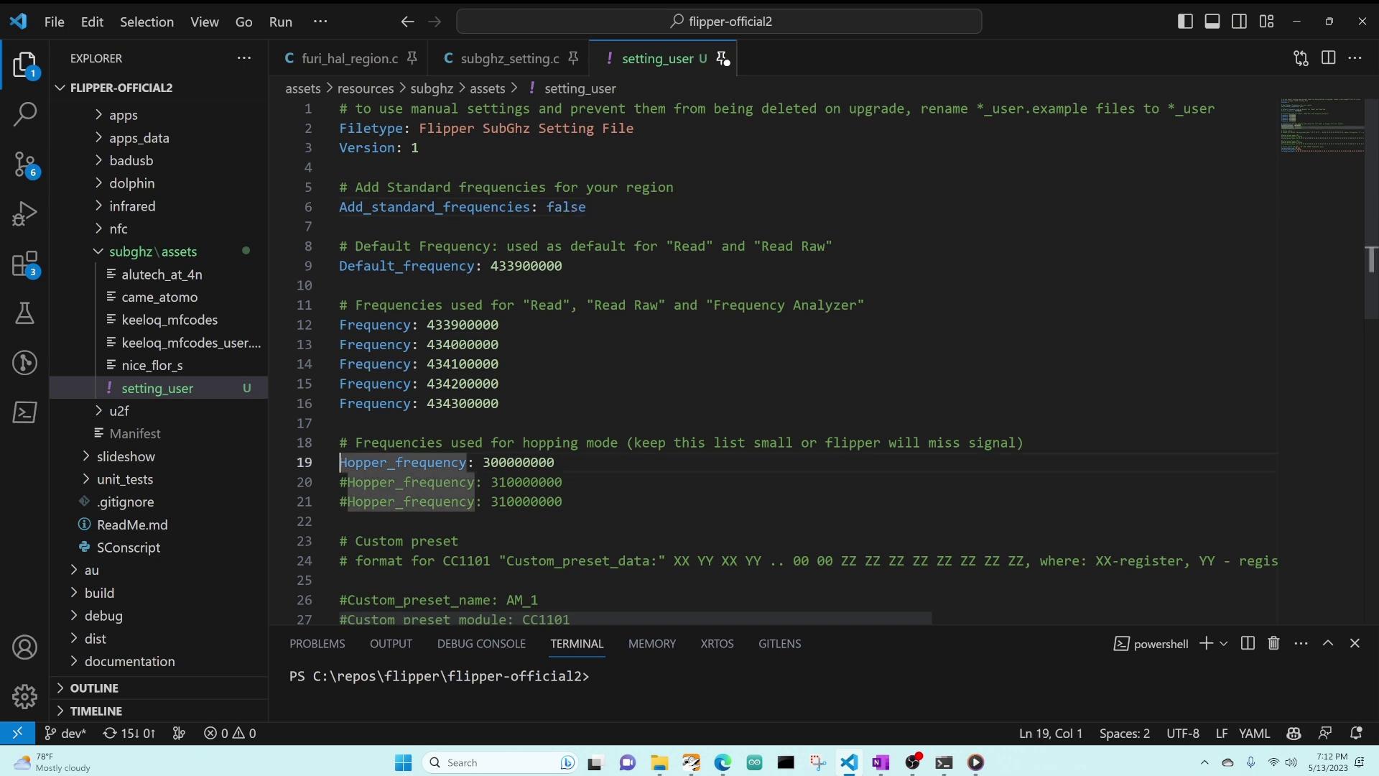
{"action": "type", "text": "#"}
Change the third Frequency entry in setting_user to the invalid value 43410000 and save the file
{"action": "left_click", "coordinate": [482, 363]}
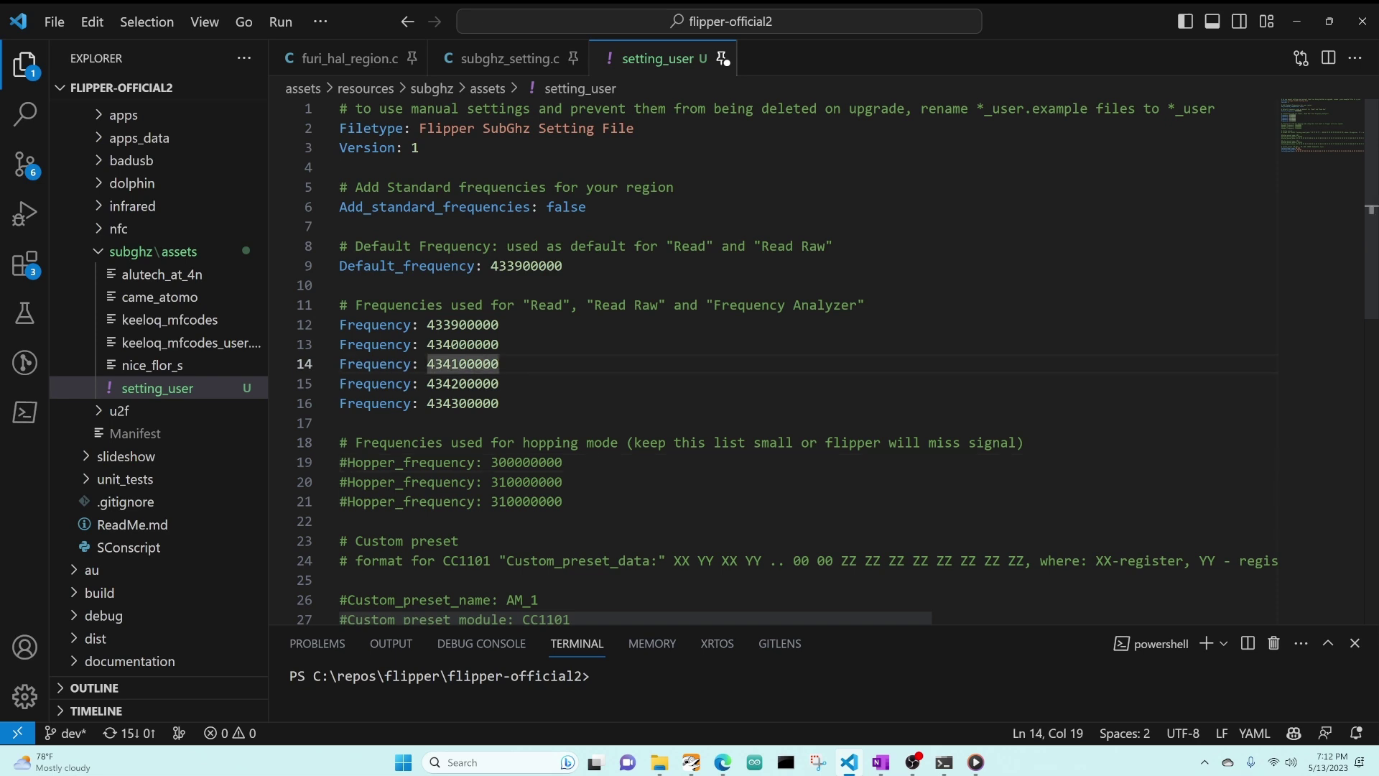
{"action": "key", "text": "Delete"}
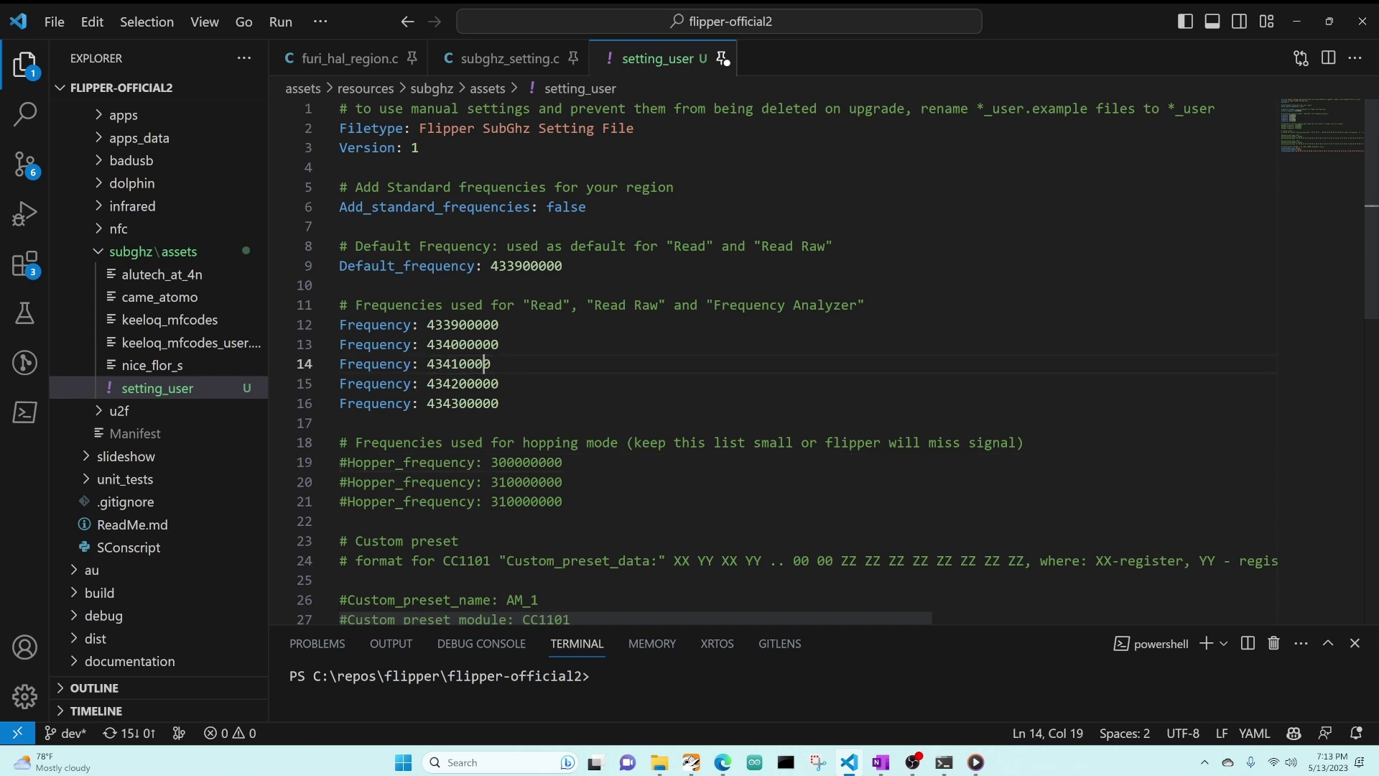
{"action": "key", "text": "ctrl+s"}
Switch to qFlipper and delete the setting_user file from SD Card/subghz/assets
{"action": "key", "text": "alt+Tab"}
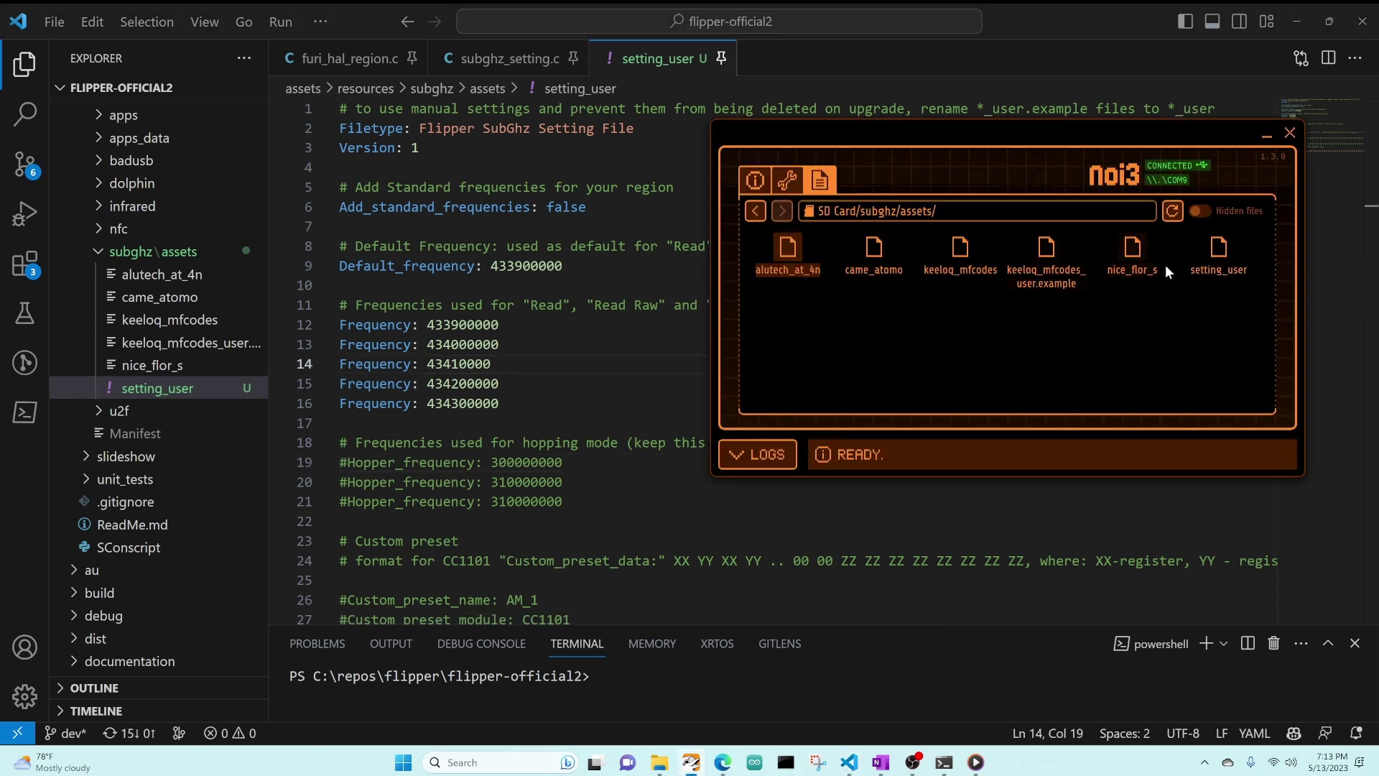
{"action": "right_click", "coordinate": [1218, 249]}
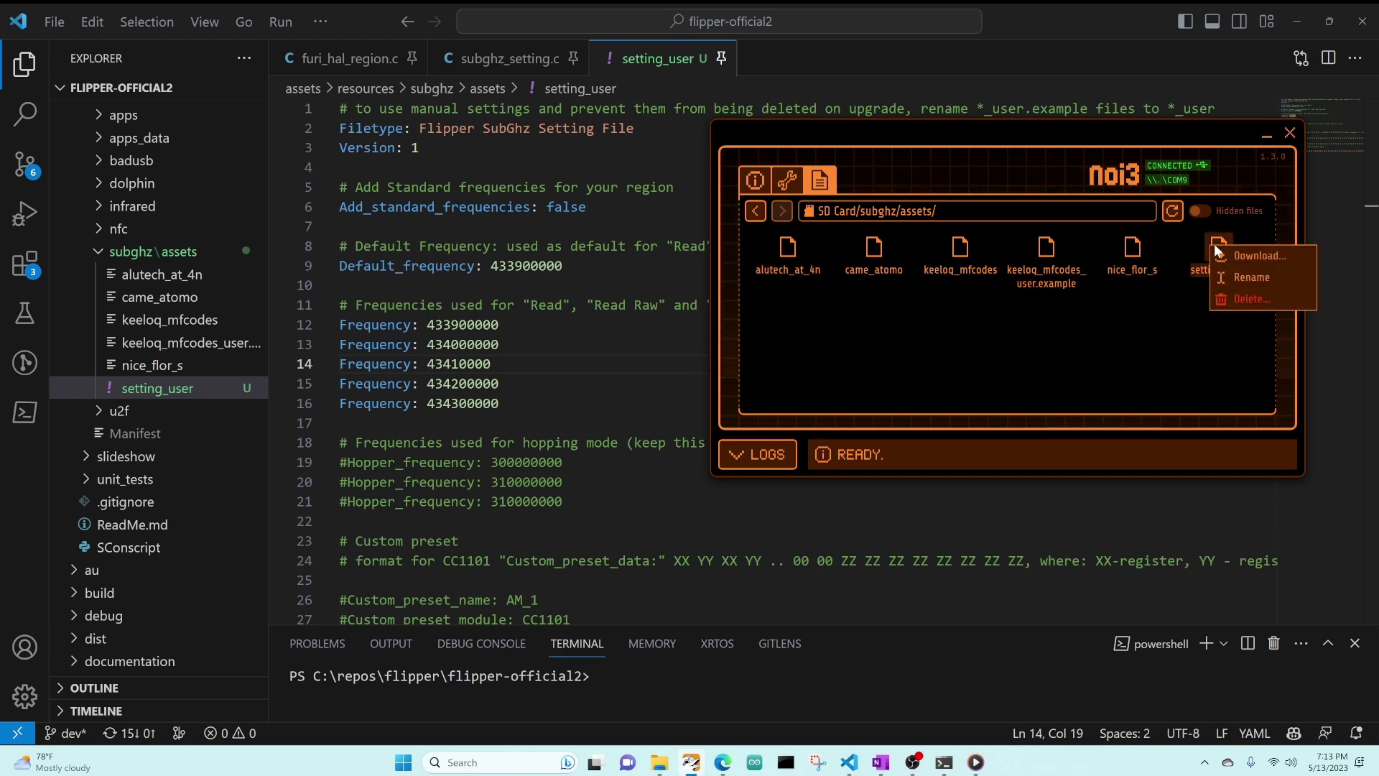
{"action": "left_click", "coordinate": [1246, 303]}
{"action": "left_click", "coordinate": [933, 333]}
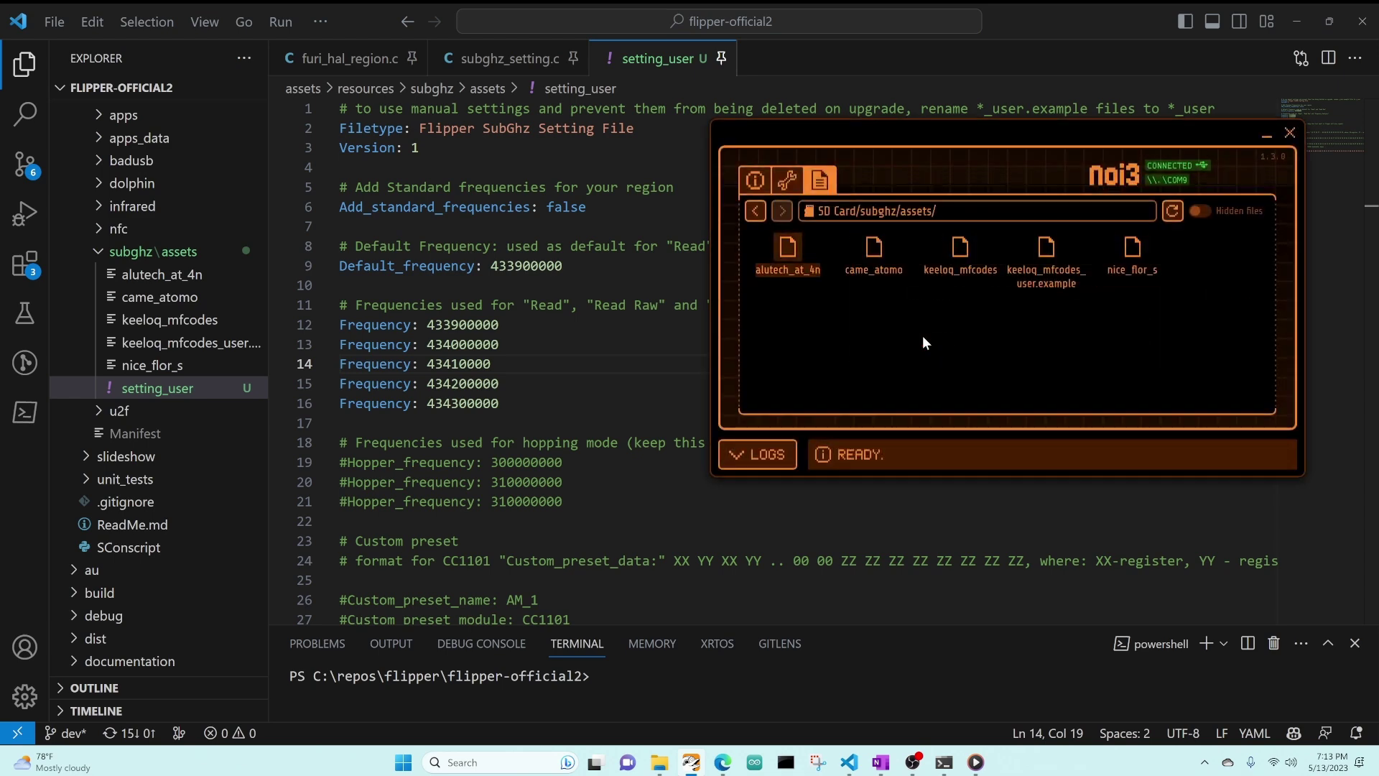
Reveal the edited setting_user in File Explorer and upload it to SD Card/subghz/assets in qFlipper
{"action": "right_click", "coordinate": [155, 392]}
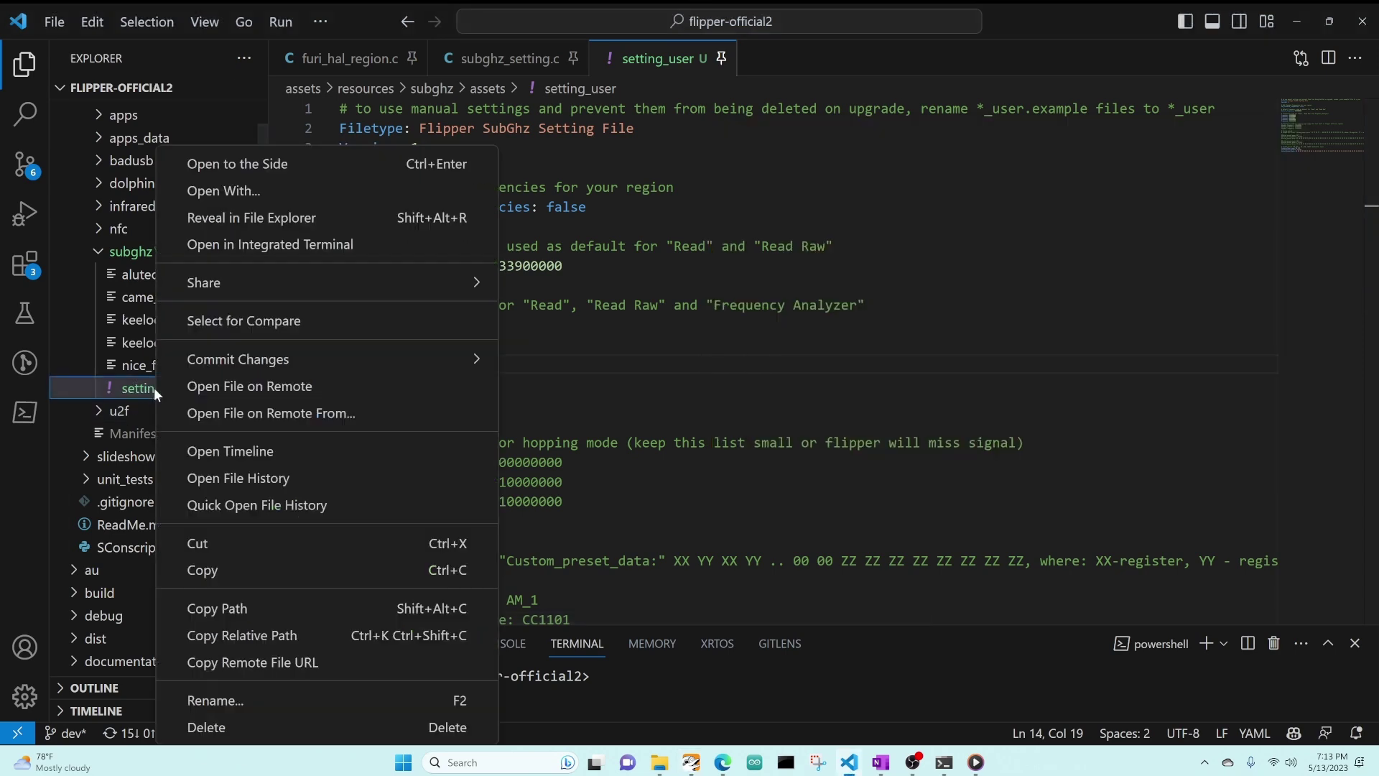
{"action": "left_click", "coordinate": [260, 218]}
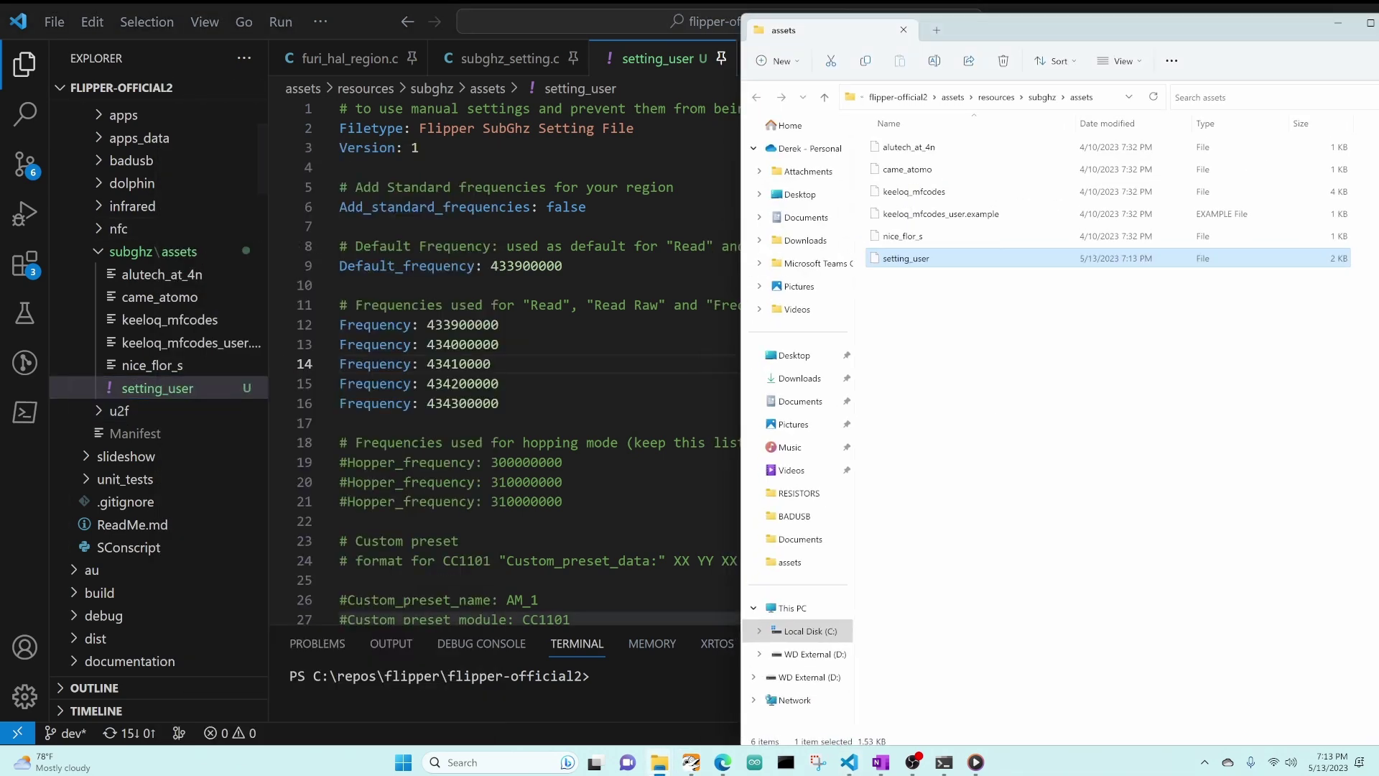
{"action": "left_click_drag", "start_coordinate": [190, 297], "coordinate": [1003, 369]}
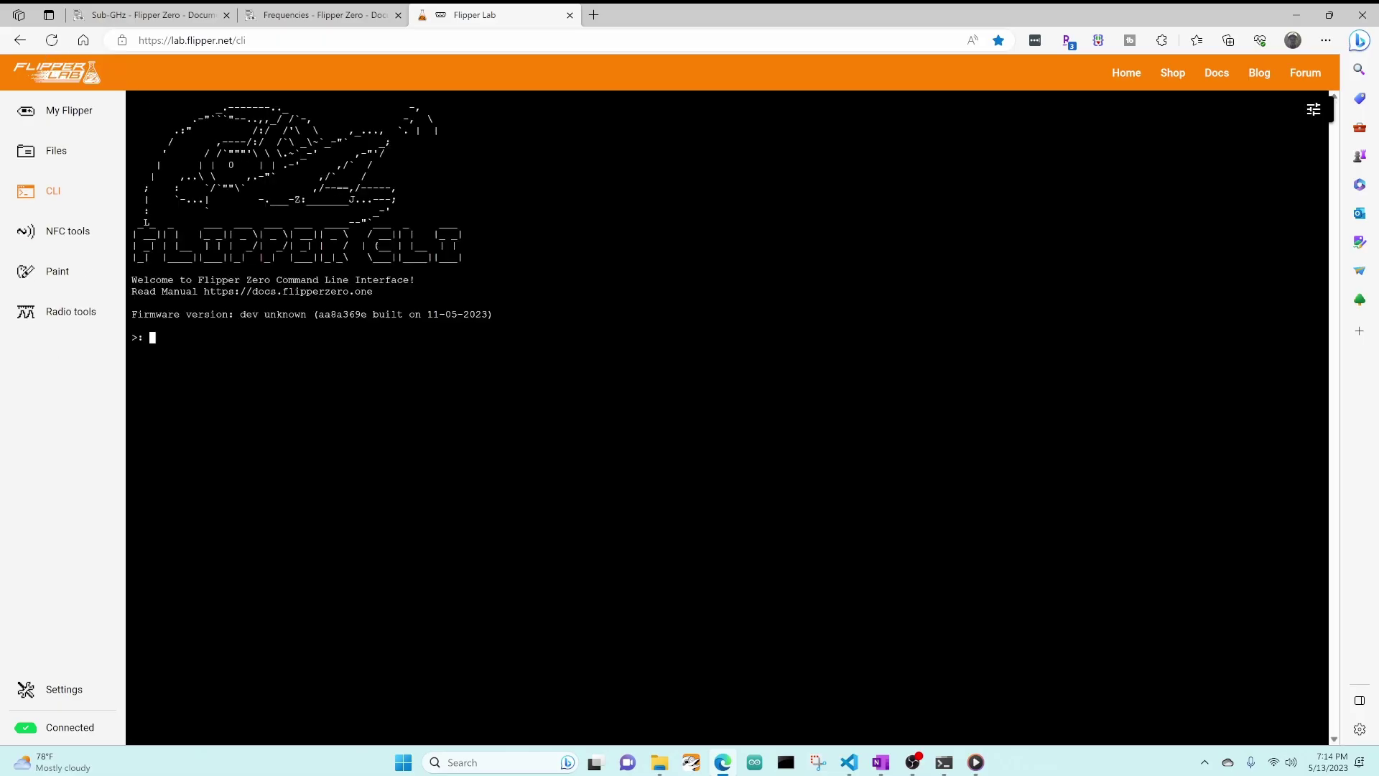
Switch to the Flipper Lab CLI in the browser and run the log command
{"action": "key", "text": "Return"}
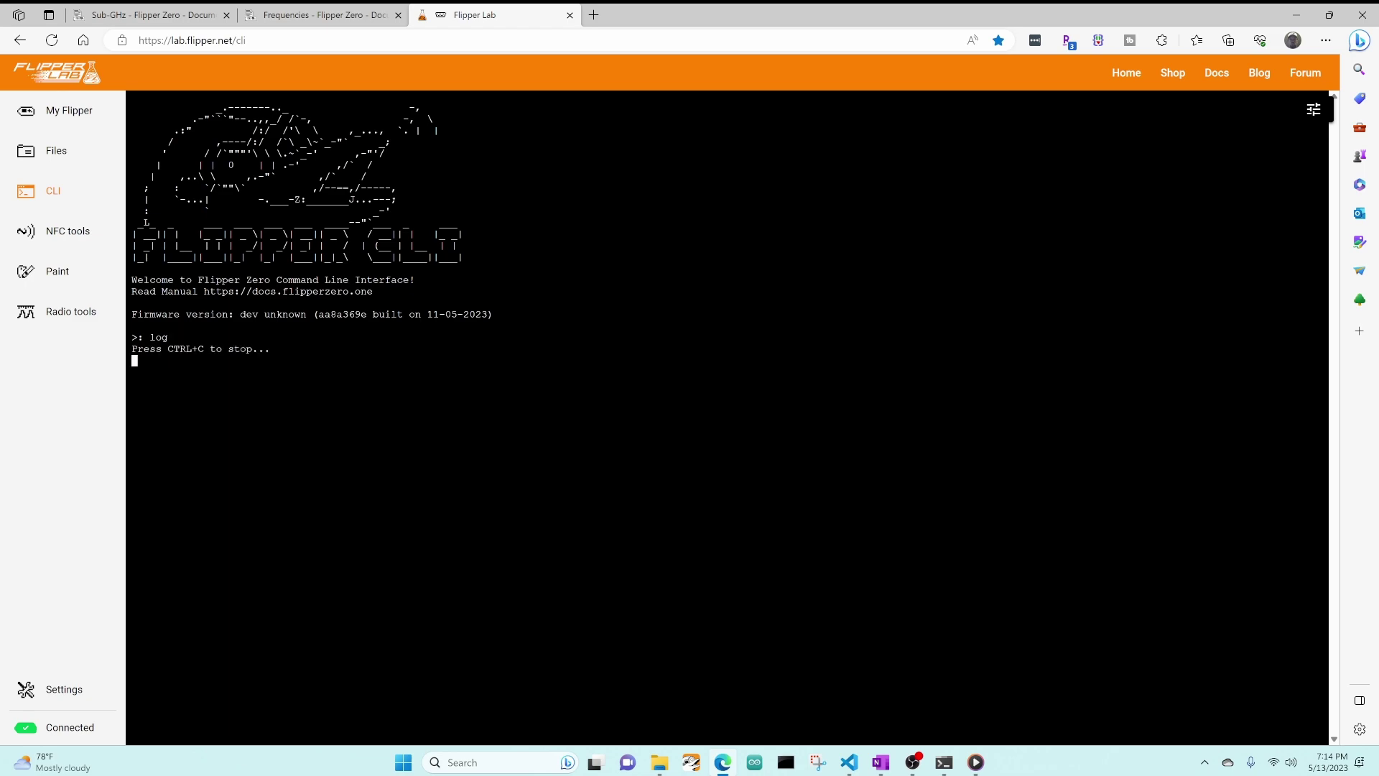